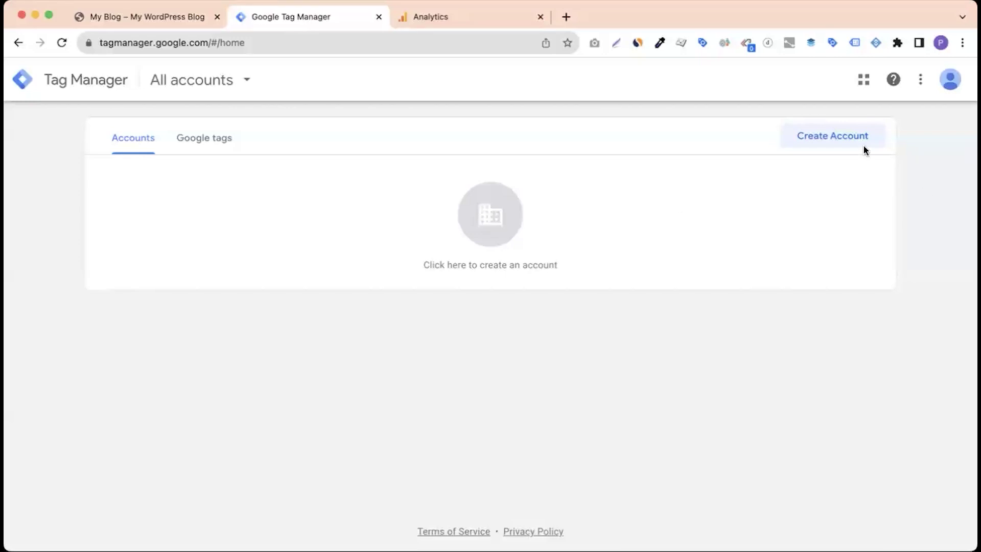
Name the new Tag Manager account nextstair.online with Canada as its country
{"action": "left_click", "coordinate": [252, 277]}
{"action": "type", "text": "nextstair.online"}
{"action": "scroll", "coordinate": [428, 231], "scroll_direction": "down", "scroll_amount": 2}
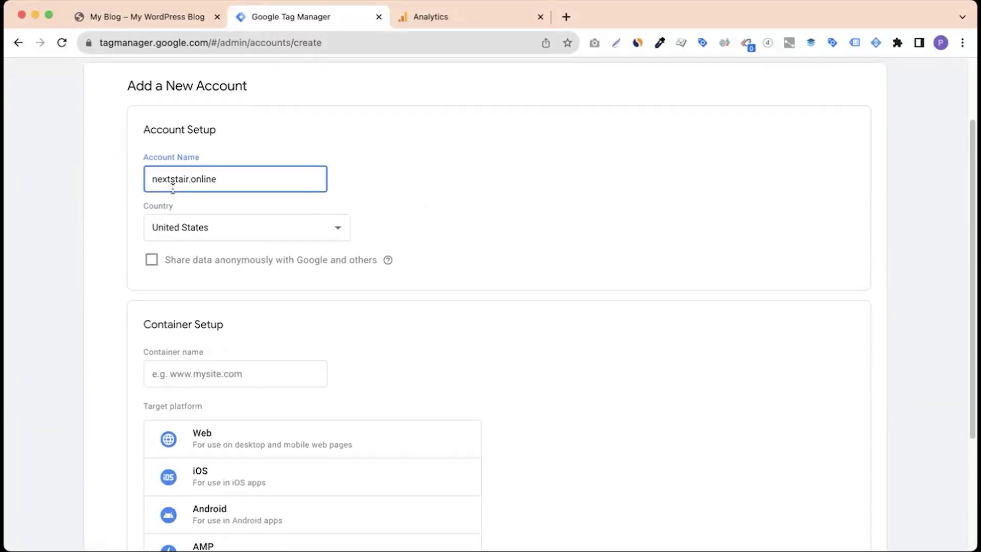
{"action": "left_click_drag", "start_coordinate": [189, 178], "coordinate": [277, 177]}
{"action": "left_click", "coordinate": [237, 232]}
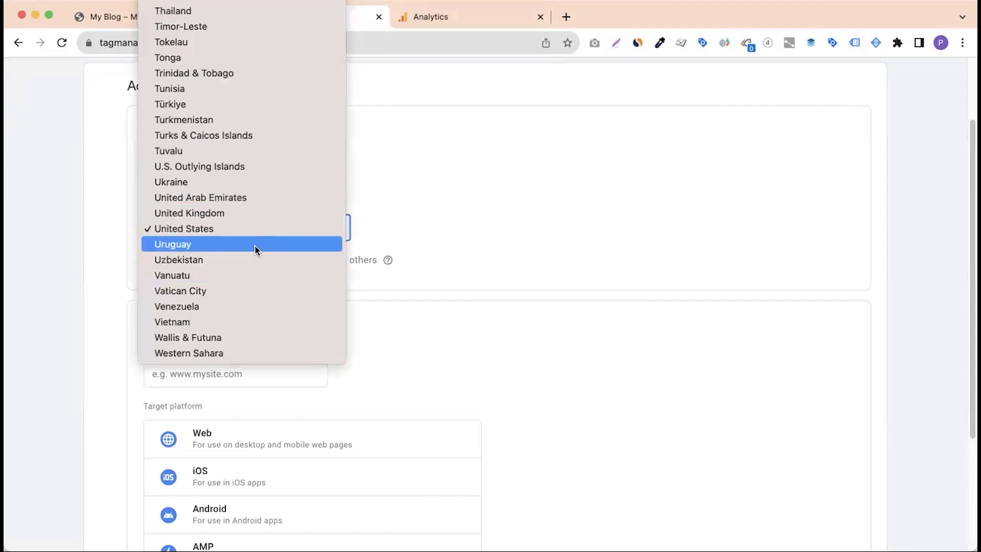
{"action": "scroll", "coordinate": [255, 246], "scroll_direction": "up", "scroll_amount": 20}
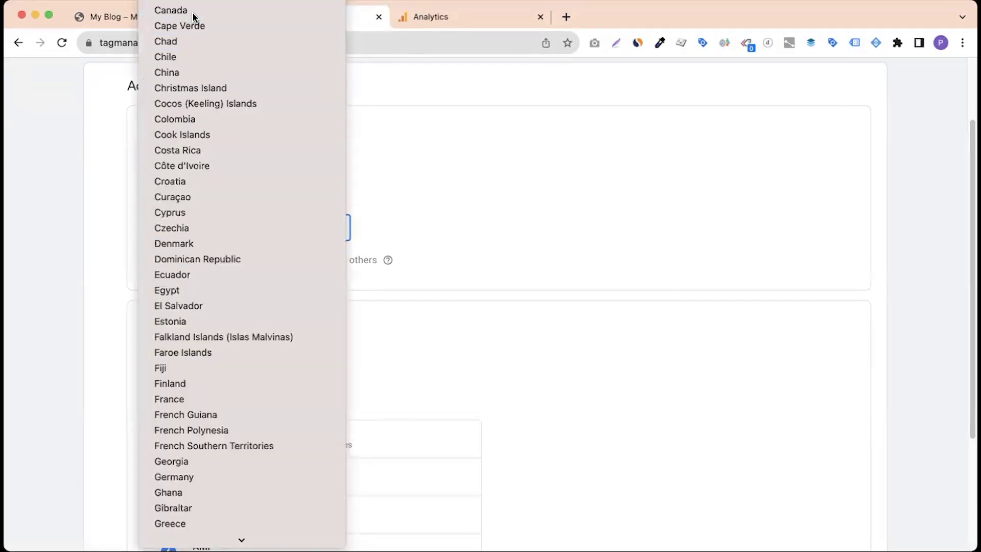
{"action": "key", "text": "Escape"}
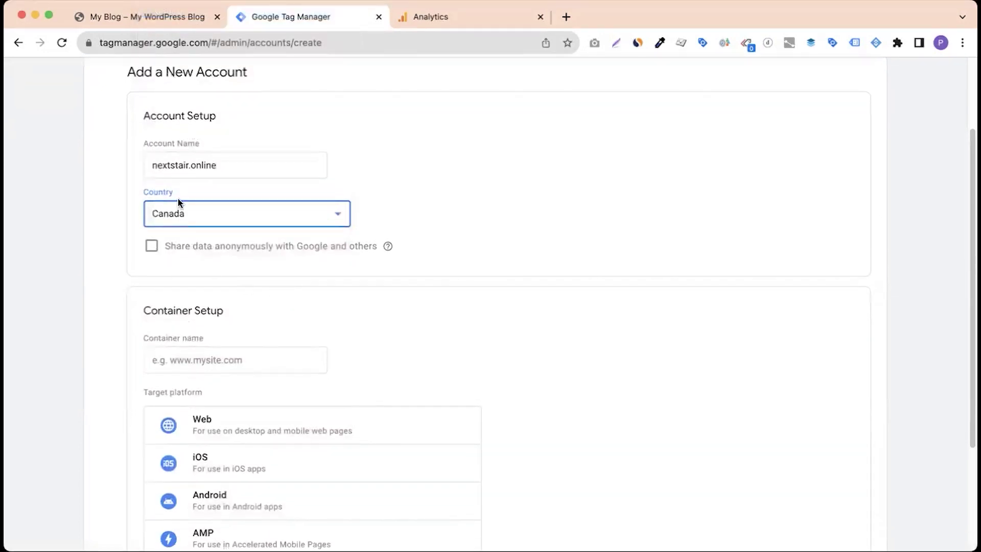
{"action": "scroll", "coordinate": [301, 268], "scroll_direction": "down", "scroll_amount": 3}
Name the container nextstair.online, target the Web platform, and create it
{"action": "left_click", "coordinate": [263, 275]}
{"action": "key", "text": "Down"}
{"action": "key", "text": "Return"}
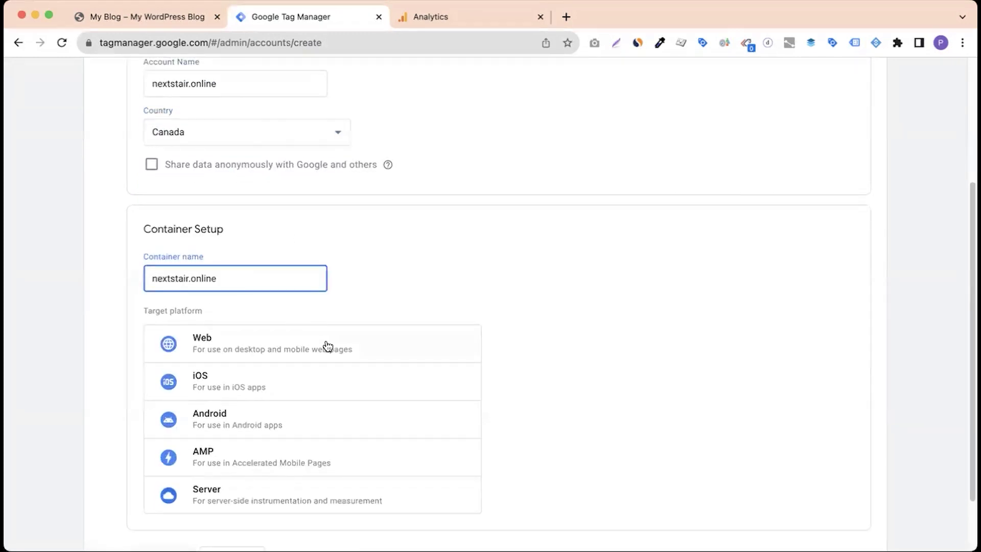
{"action": "left_click", "coordinate": [237, 352]}
{"action": "scroll", "coordinate": [403, 269], "scroll_direction": "down", "scroll_amount": 3}
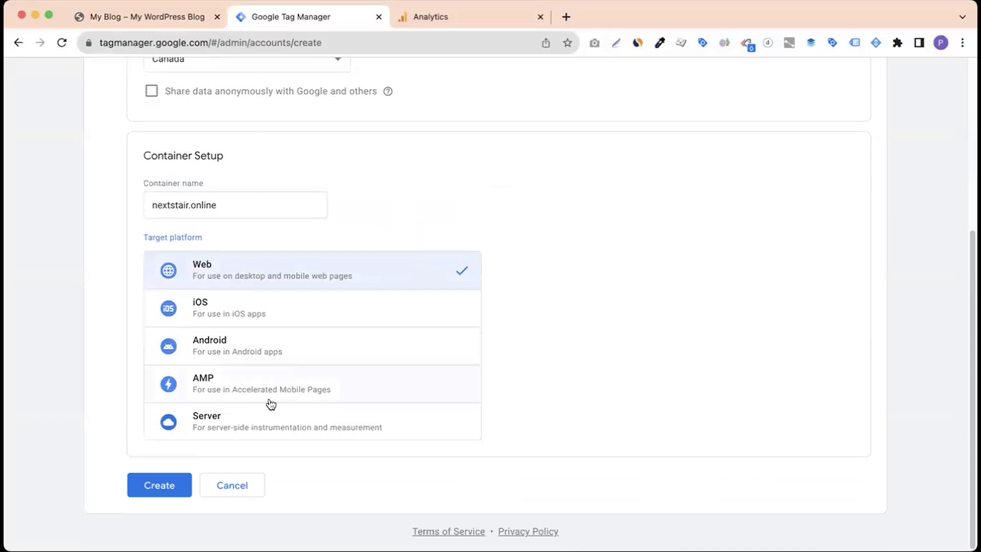
{"action": "left_click", "coordinate": [158, 489]}
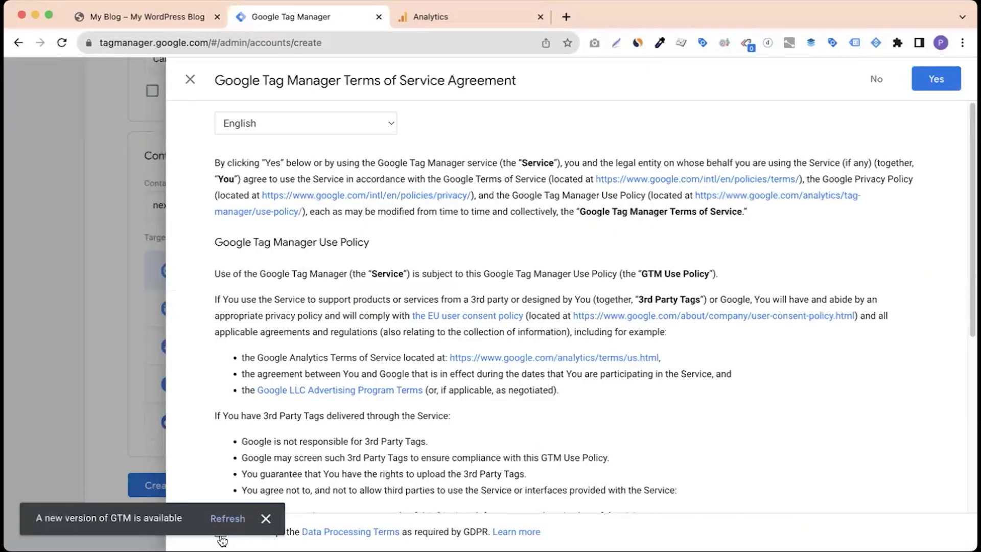
Agree to the GDPR data processing terms and accept the Tag Manager terms of service
{"action": "left_click", "coordinate": [265, 518]}
{"action": "left_click", "coordinate": [225, 534]}
{"action": "scroll", "coordinate": [559, 365], "scroll_direction": "down", "scroll_amount": 2}
{"action": "scroll", "coordinate": [562, 358], "scroll_direction": "up", "scroll_amount": 2}
{"action": "left_click", "coordinate": [935, 79]}
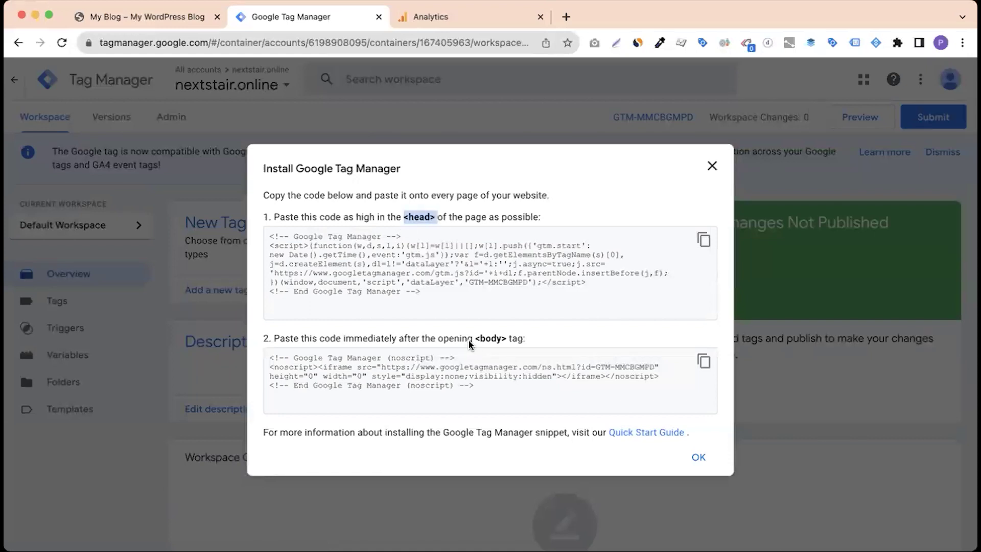
Review the head and body install snippets, then close the install dialog
{"action": "left_click_drag", "start_coordinate": [468, 340], "coordinate": [535, 338]}
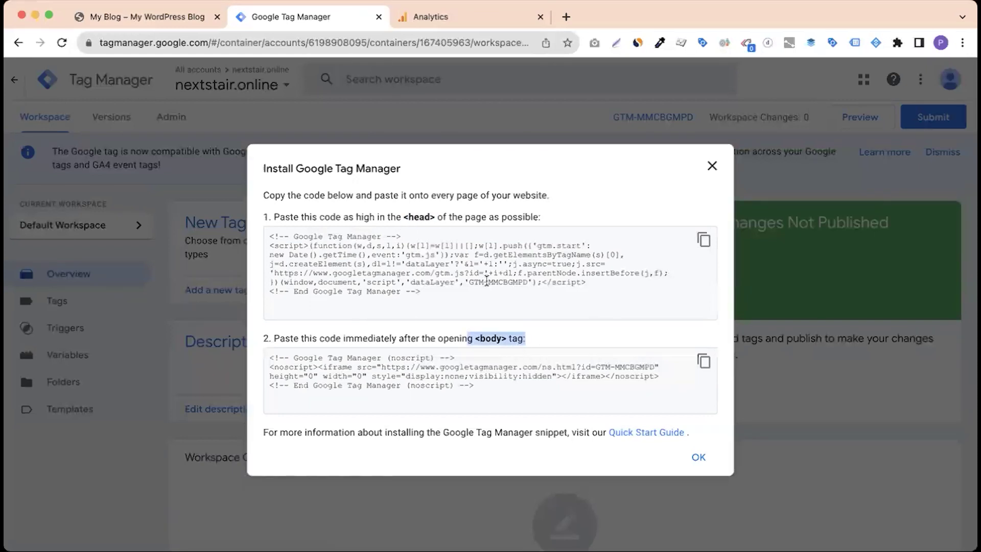
{"action": "left_click", "coordinate": [162, 24]}
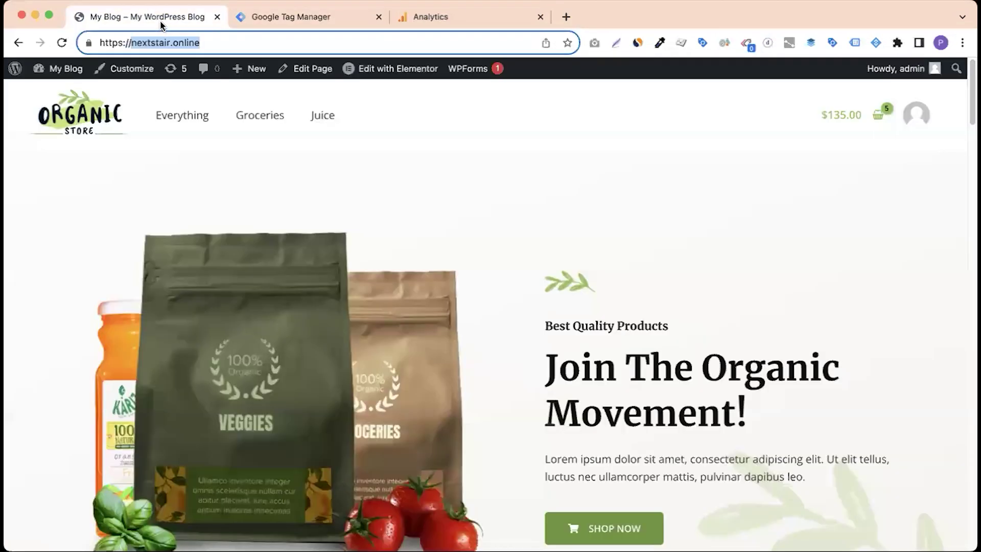
{"action": "left_click", "coordinate": [269, 16]}
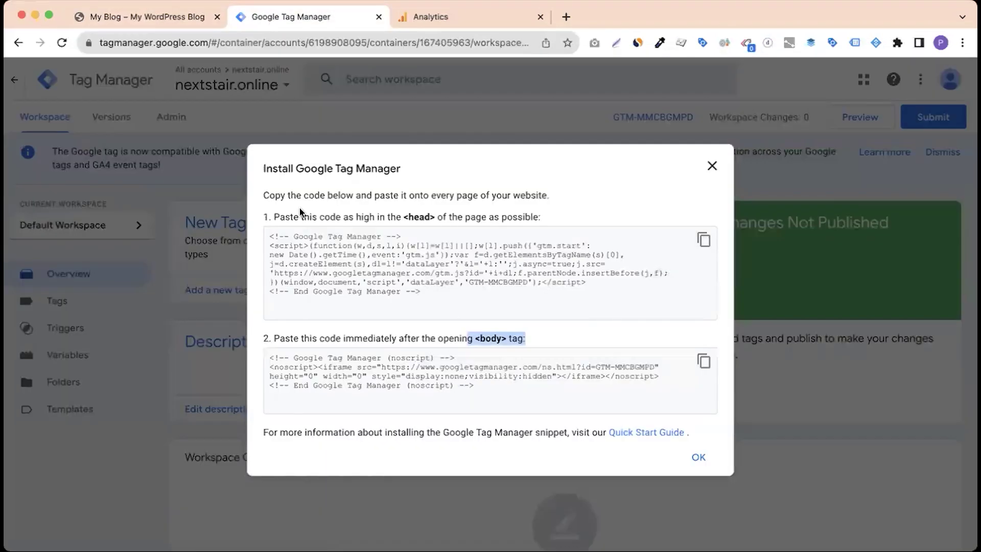
{"action": "left_click", "coordinate": [711, 166]}
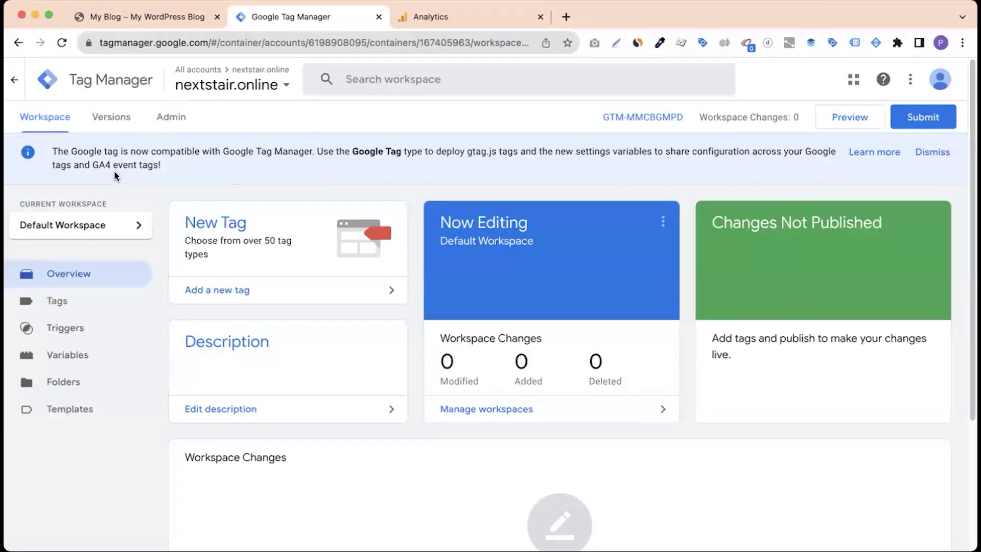
Open the nextstair.online site's WordPress admin dashboard
{"action": "left_click", "coordinate": [143, 18]}
{"action": "mouse_move", "coordinate": [51, 71]}
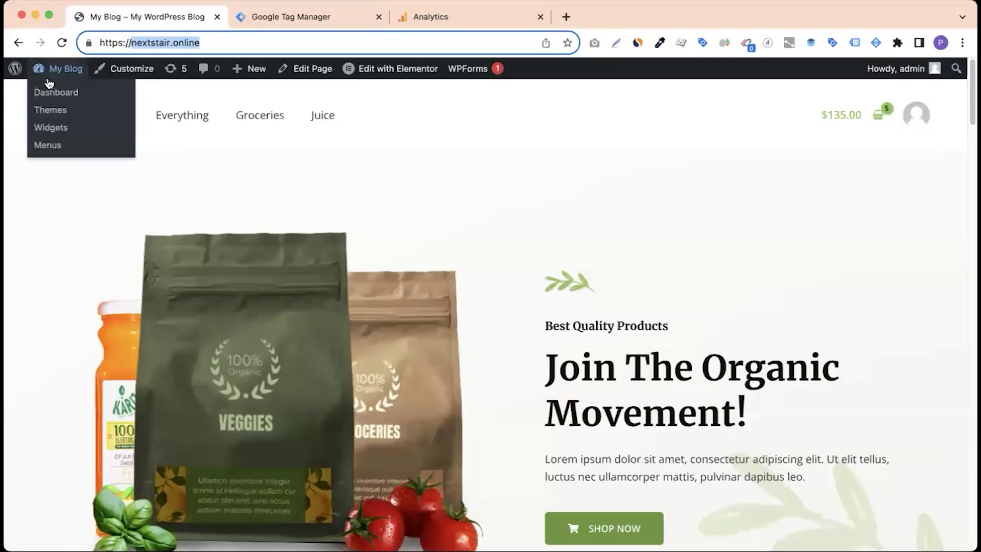
{"action": "left_click", "coordinate": [51, 97]}
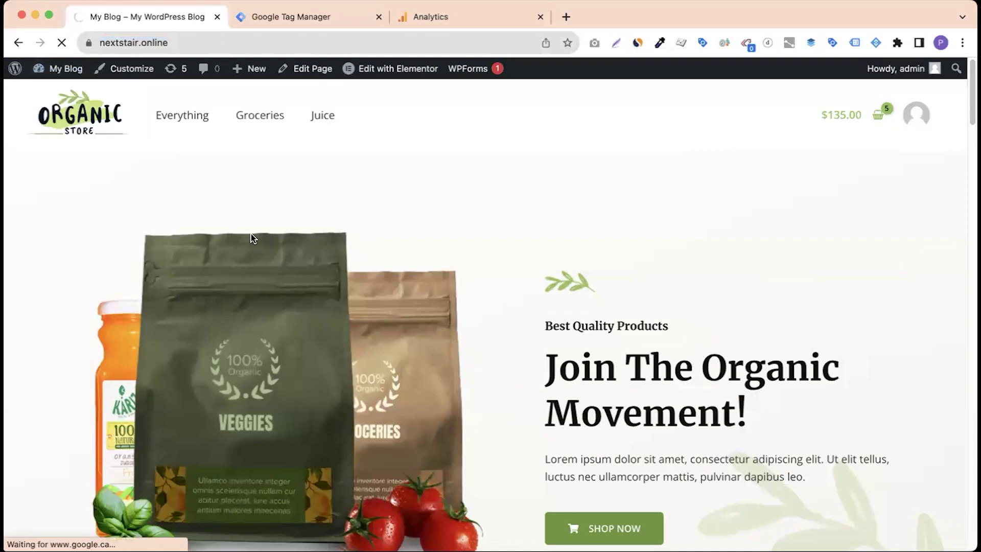
Go to the Add New plugins page in the WordPress admin
{"action": "left_click", "coordinate": [292, 18]}
{"action": "left_click", "coordinate": [172, 16]}
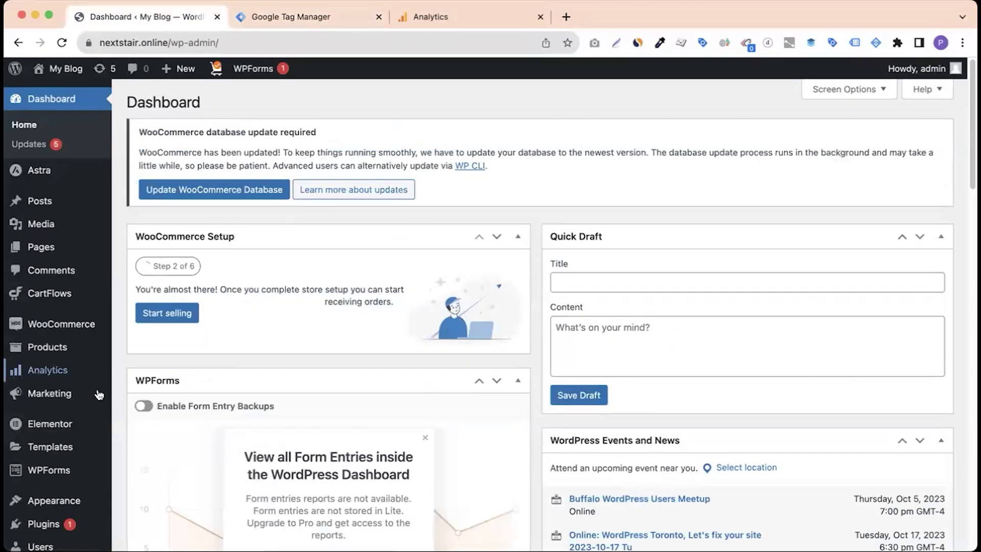
{"action": "mouse_move", "coordinate": [59, 503]}
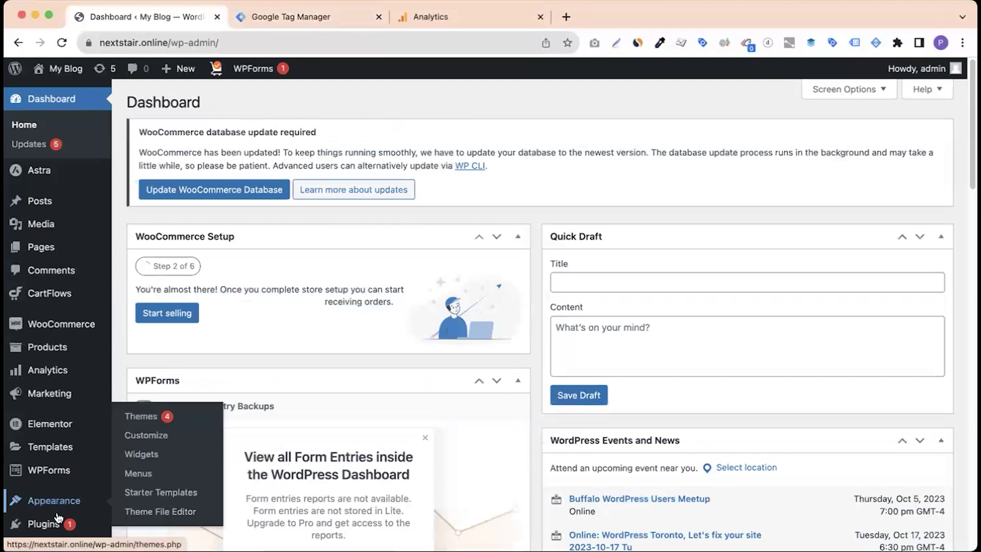
{"action": "mouse_move", "coordinate": [54, 521]}
{"action": "left_click", "coordinate": [141, 495]}
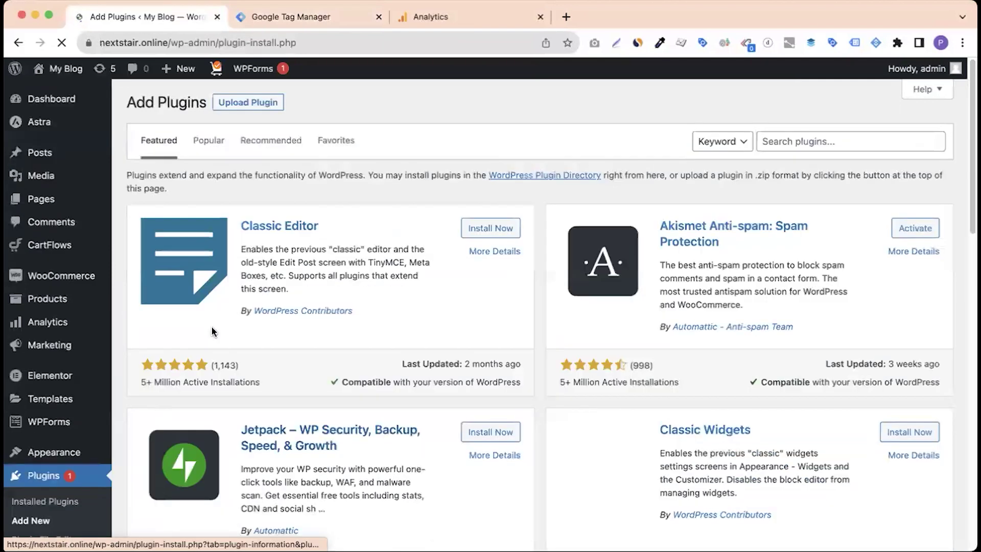
Search plugins for 'google kit' to list Site Kit by Google and GTM Kit
{"action": "left_click", "coordinate": [817, 139]}
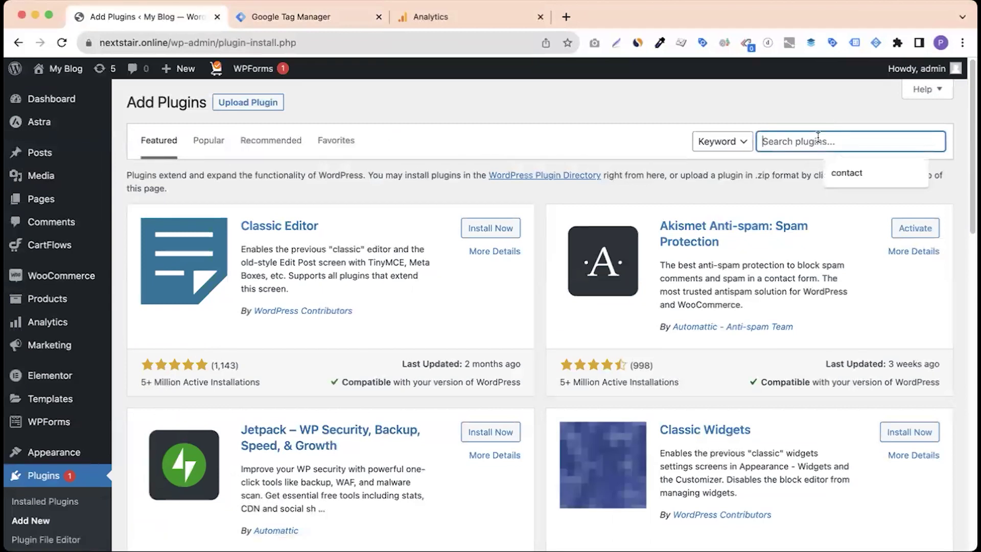
{"action": "type", "text": "google kit"}
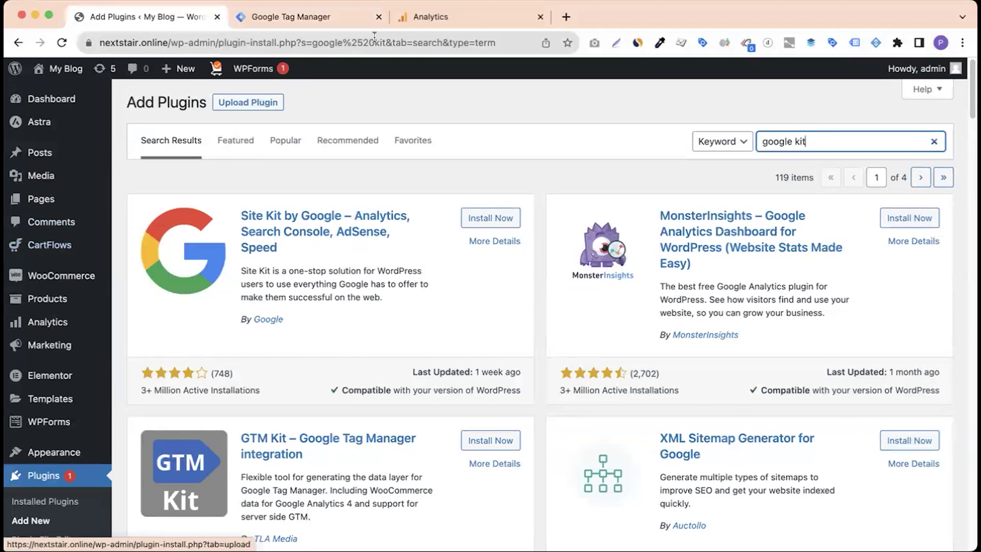
{"action": "left_click", "coordinate": [467, 18]}
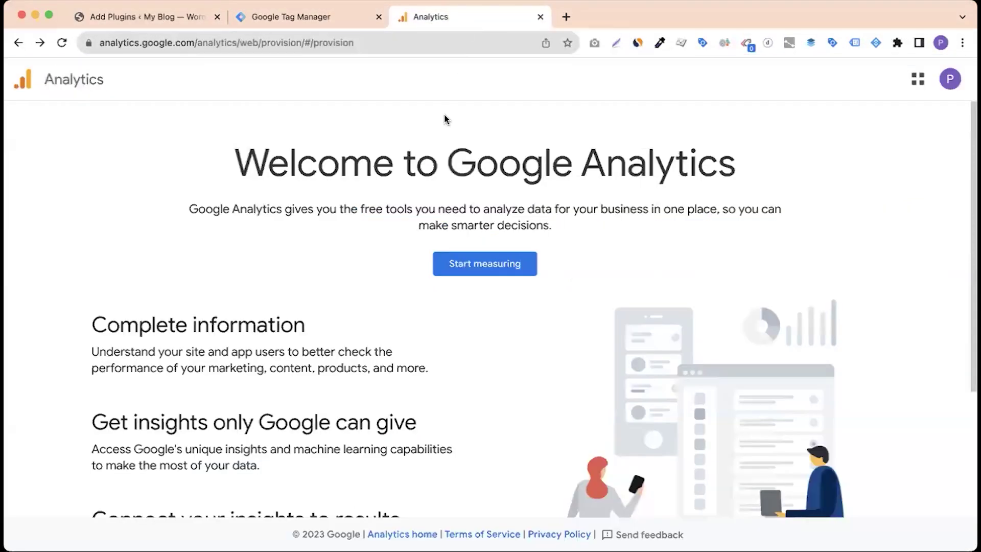
{"action": "left_click", "coordinate": [158, 23]}
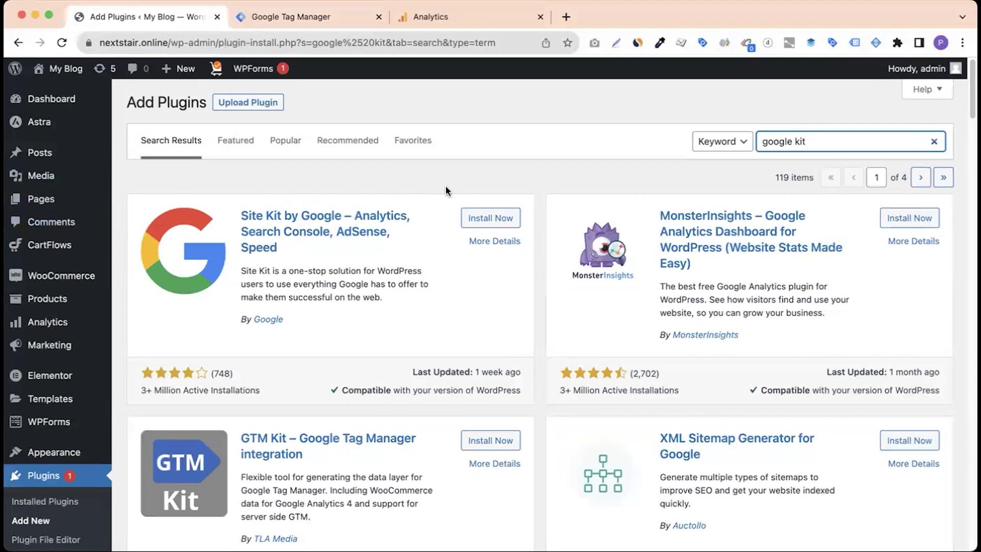
Search plugins for 'header footer' and compare with the container's body snippet in Tag Manager
{"action": "triple_click", "coordinate": [820, 140]}
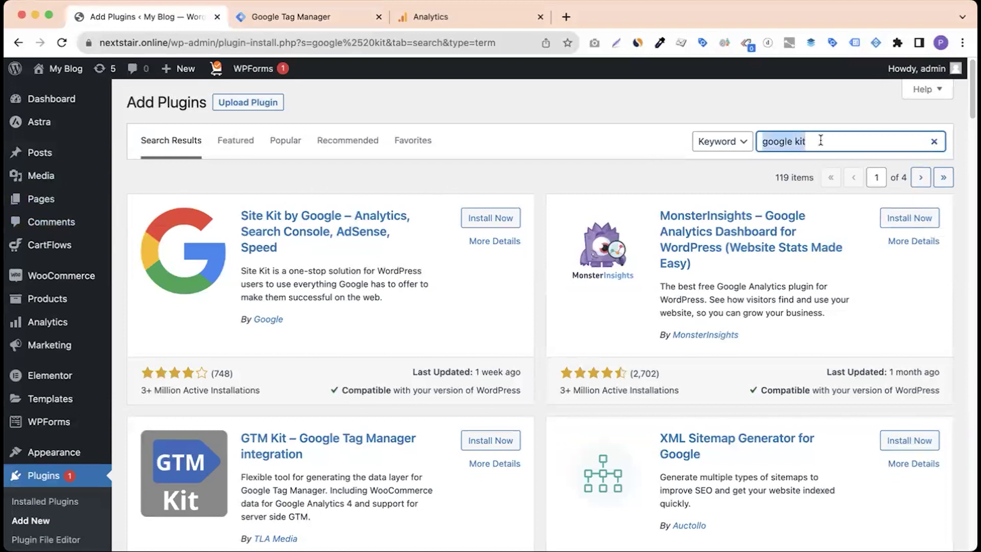
{"action": "type", "text": "header footer"}
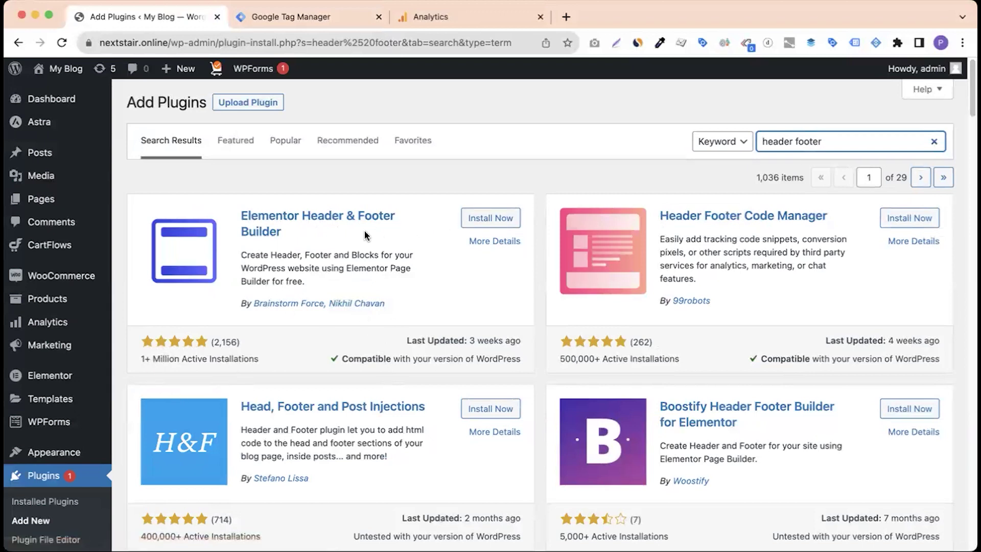
{"action": "left_click", "coordinate": [324, 16]}
{"action": "left_click", "coordinate": [649, 118]}
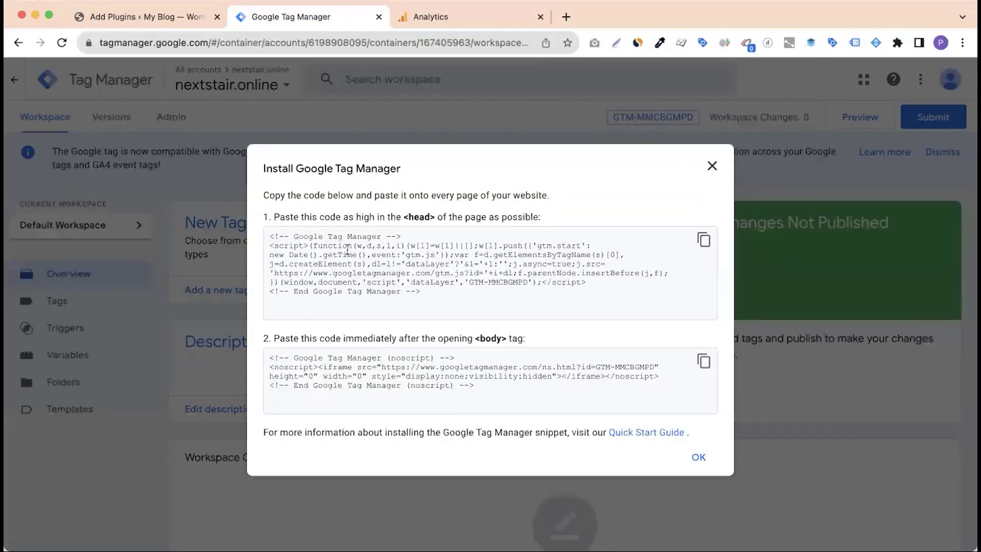
{"action": "left_click", "coordinate": [379, 382]}
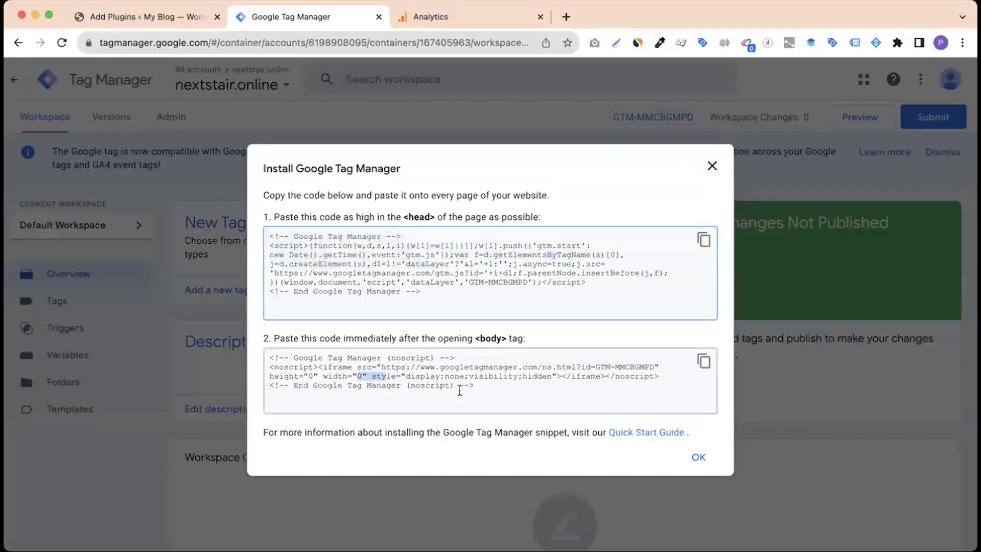
{"action": "left_click", "coordinate": [103, 18]}
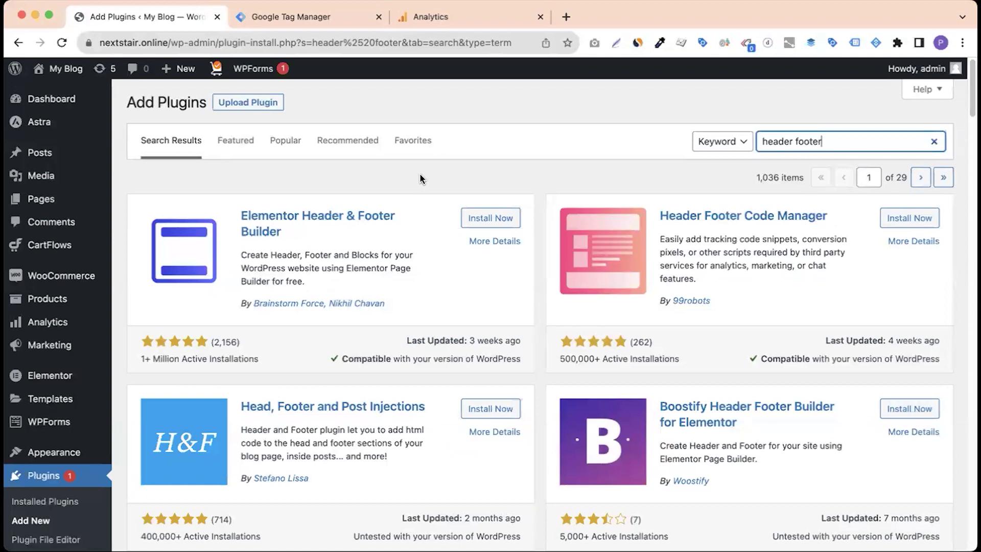
Search the plugin directory for 'gtm4wp', showing GTM4WP already active
{"action": "triple_click", "coordinate": [820, 134]}
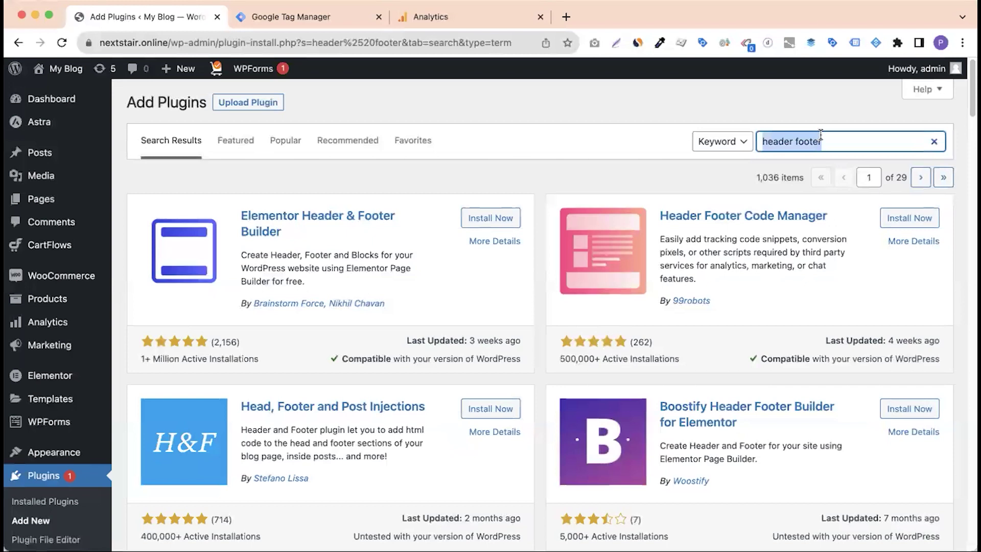
{"action": "type", "text": "gtm"}
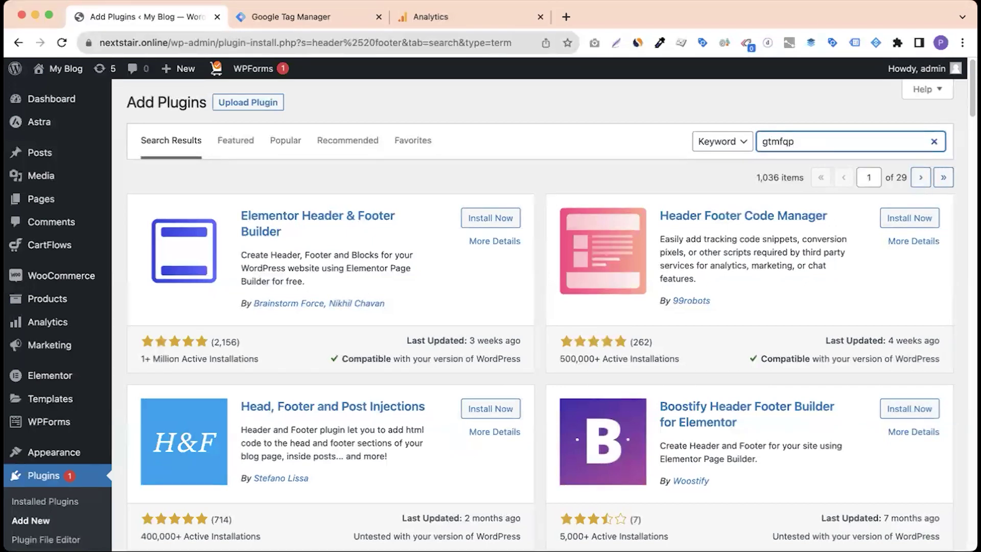
{"action": "type", "text": "fqp"}
{"action": "key", "text": "BackSpace"}
{"action": "key", "text": "BackSpace"}
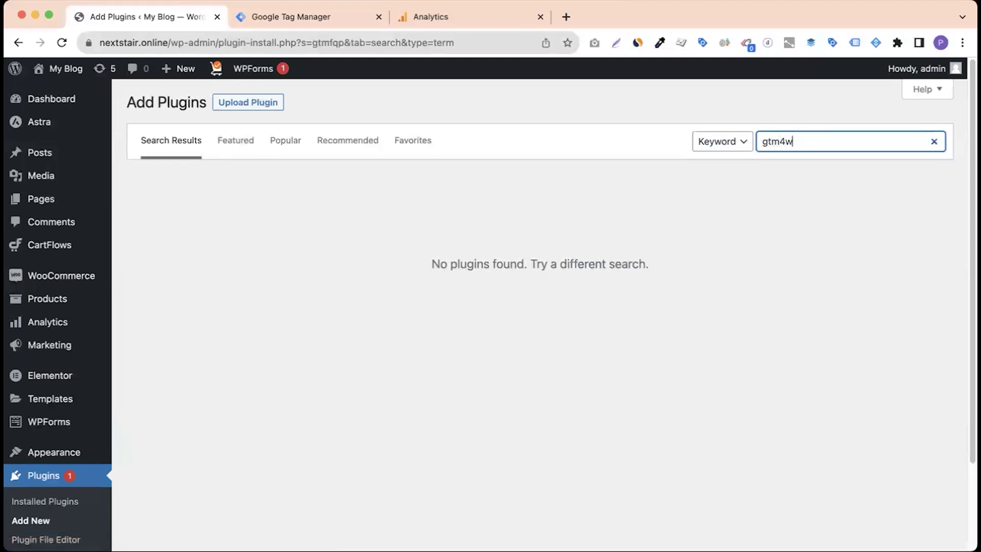
{"action": "type", "text": "wp"}
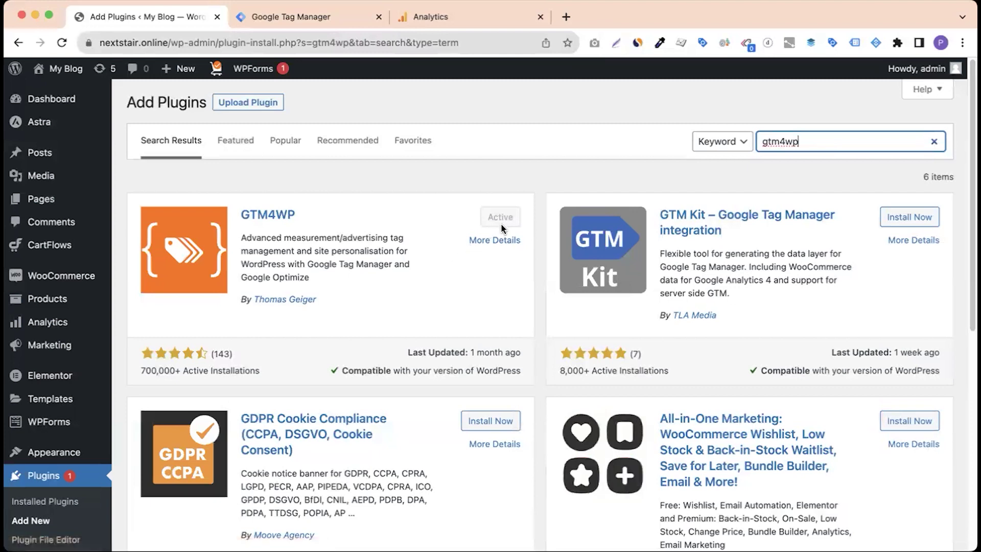
Read through the GTM4WP plugin details, then close them
{"action": "left_click", "coordinate": [495, 241]}
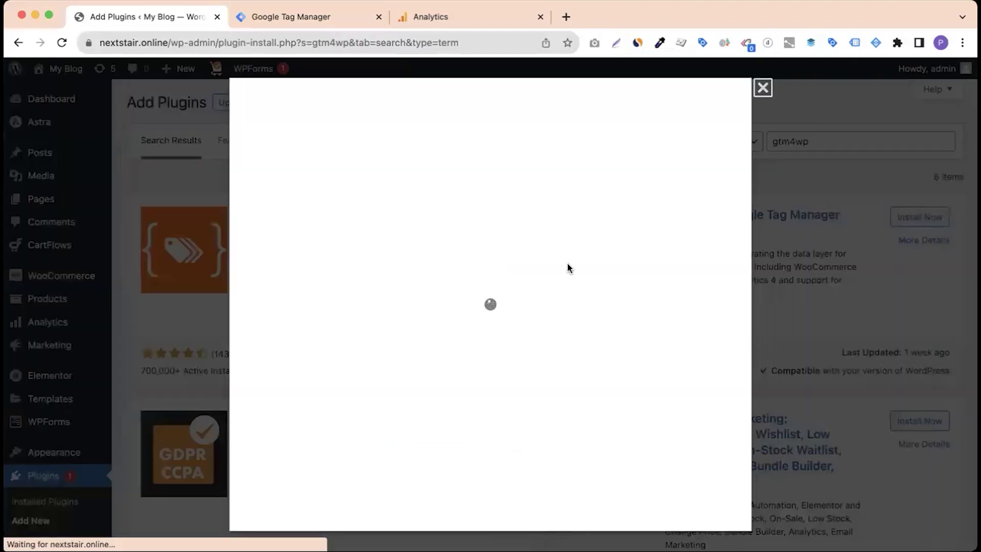
{"action": "scroll", "coordinate": [523, 339], "scroll_direction": "down", "scroll_amount": 3}
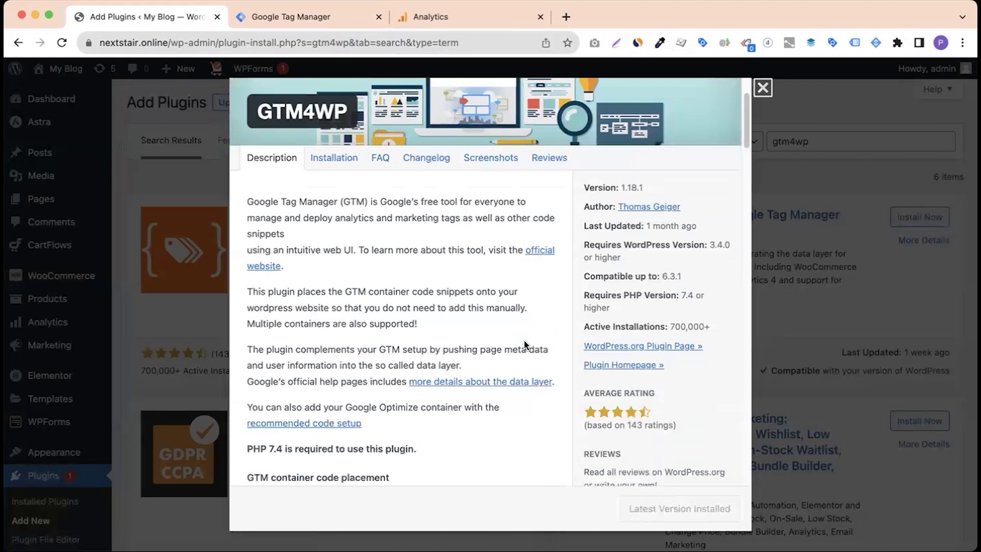
{"action": "scroll", "coordinate": [524, 342], "scroll_direction": "down", "scroll_amount": 15}
{"action": "scroll", "coordinate": [523, 339], "scroll_direction": "down", "scroll_amount": 8}
{"action": "left_click", "coordinate": [832, 274]}
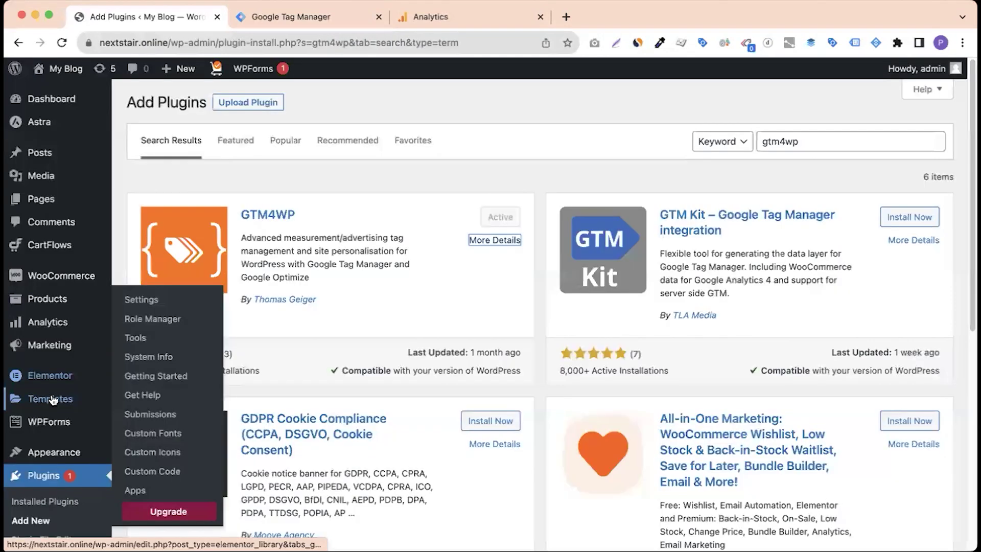
Find the active GTM4WP 1.18.1 row in the Installed Plugins list
{"action": "scroll", "coordinate": [51, 400], "scroll_direction": "down", "scroll_amount": 5}
{"action": "left_click", "coordinate": [38, 401]}
{"action": "scroll", "coordinate": [348, 377], "scroll_direction": "down", "scroll_amount": 1}
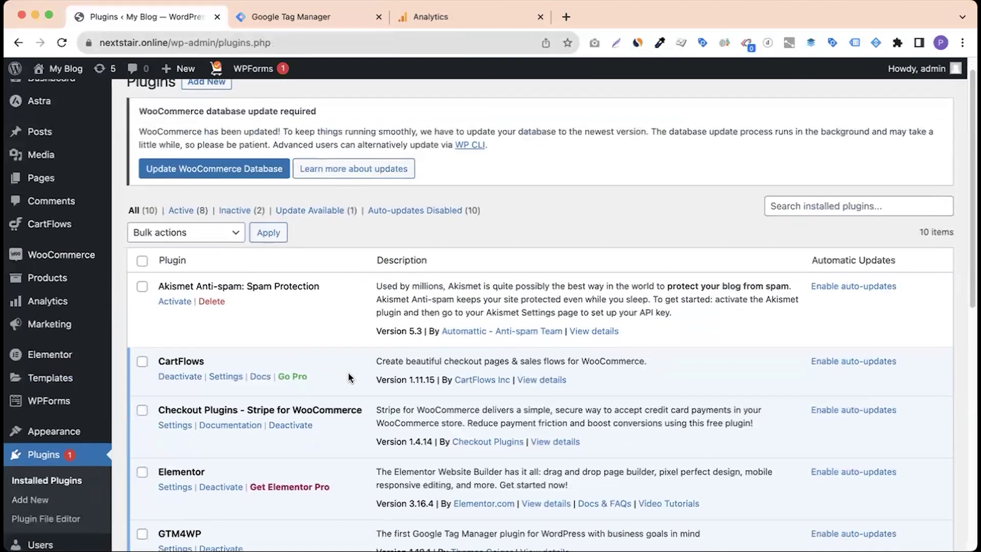
{"action": "scroll", "coordinate": [349, 377], "scroll_direction": "down", "scroll_amount": 10}
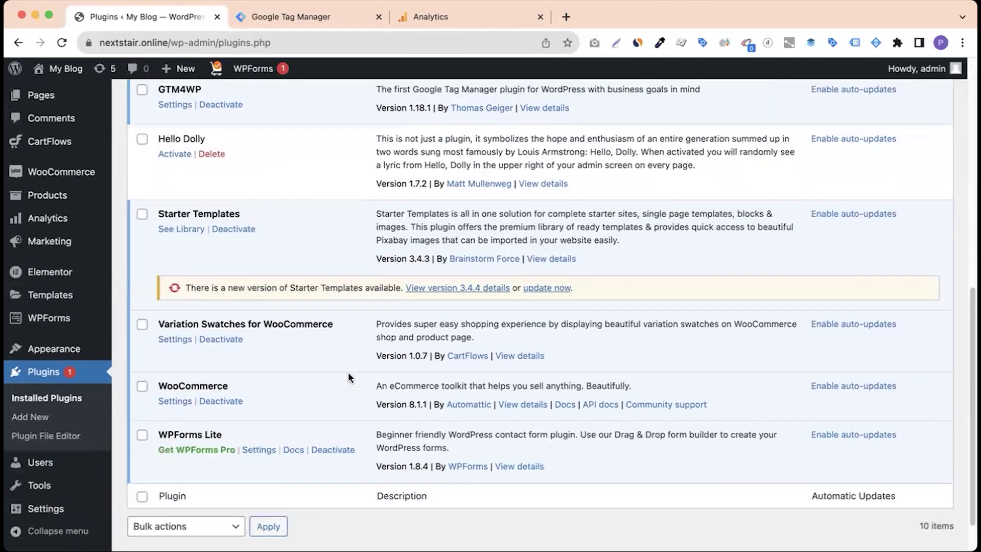
{"action": "scroll", "coordinate": [347, 378], "scroll_direction": "down", "scroll_amount": 1}
{"action": "scroll", "coordinate": [348, 377], "scroll_direction": "up", "scroll_amount": 4}
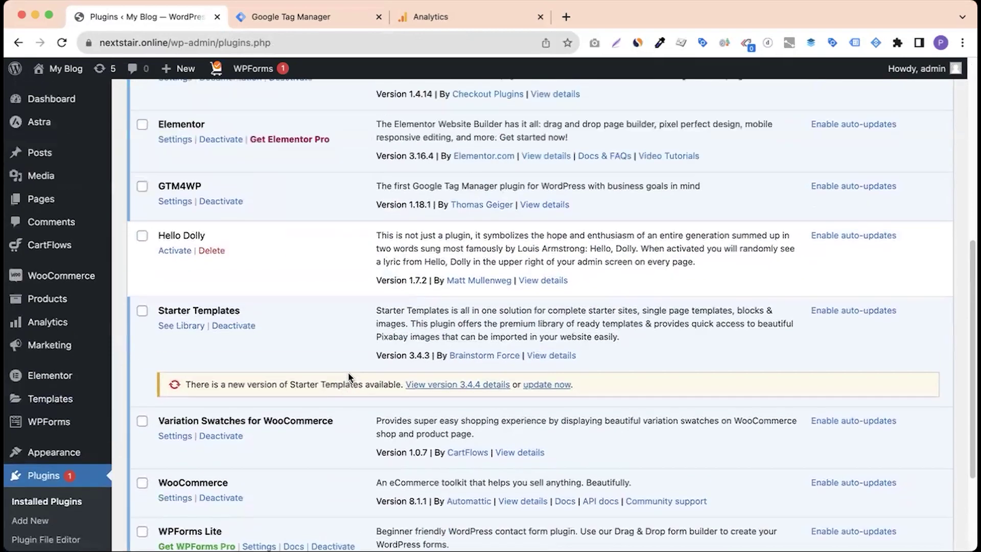
{"action": "scroll", "coordinate": [347, 378], "scroll_direction": "up", "scroll_amount": 1}
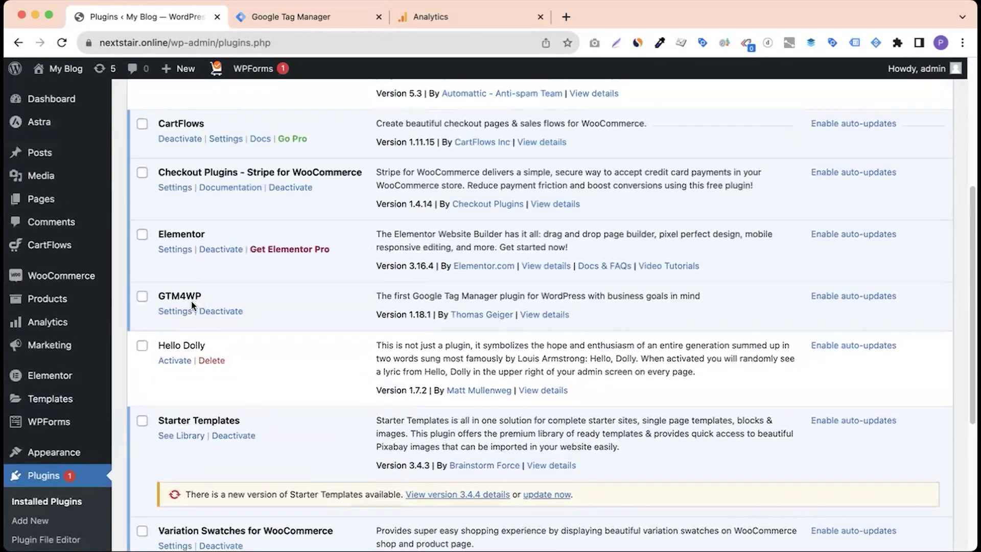
In GTM4WP settings, replace the Google Tag Manager ID with container ID GTM-MMCBGMPD
{"action": "left_click", "coordinate": [175, 311]}
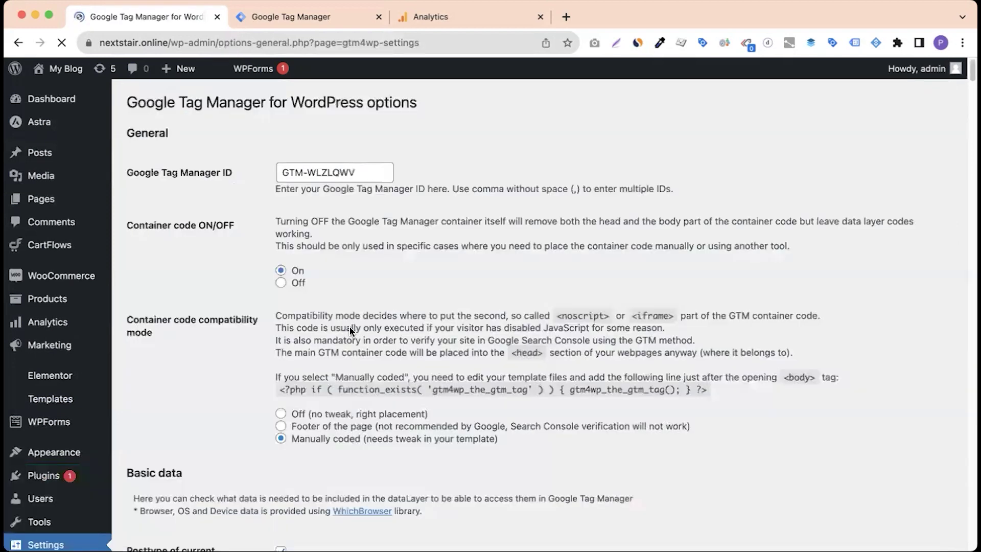
{"action": "triple_click", "coordinate": [319, 180]}
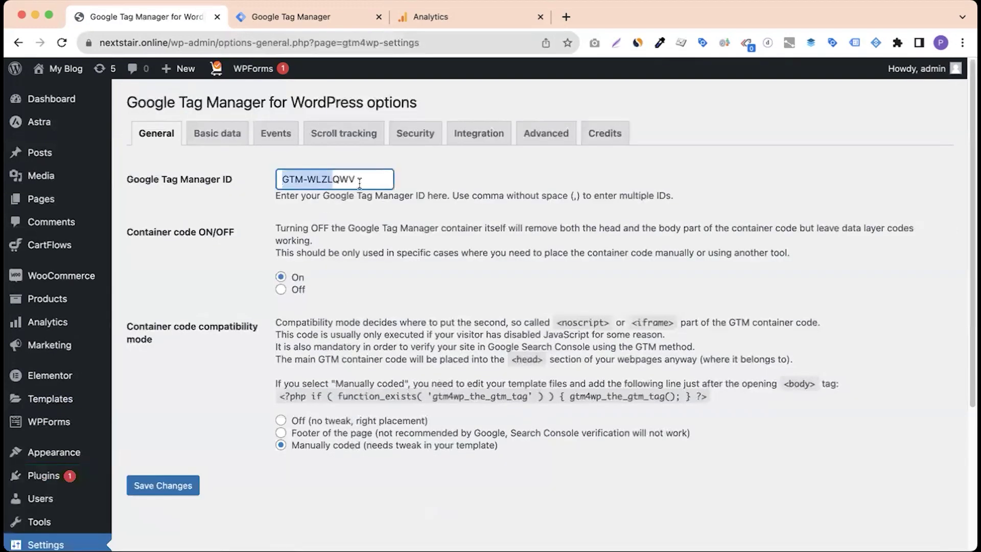
{"action": "left_click", "coordinate": [291, 17]}
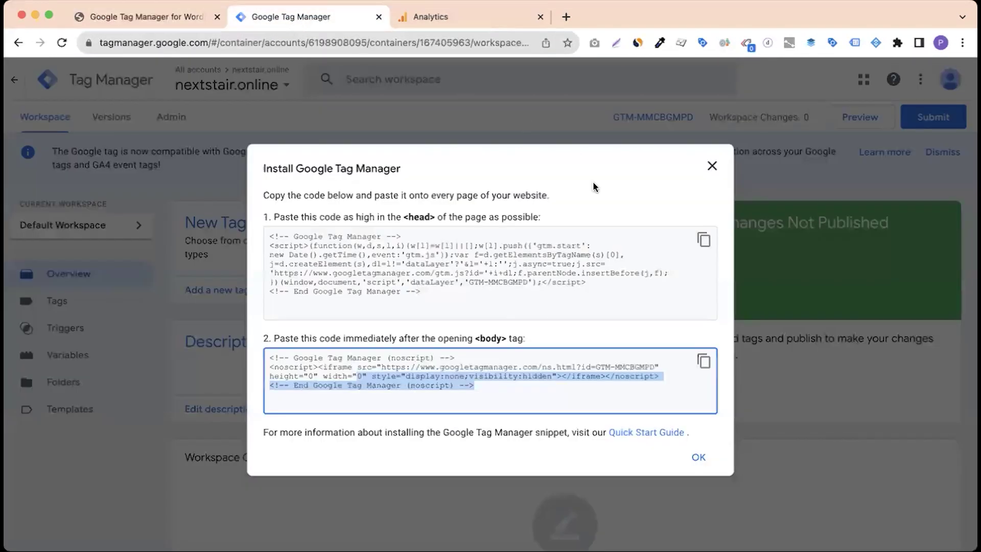
{"action": "left_click", "coordinate": [711, 165]}
{"action": "triple_click", "coordinate": [591, 119]}
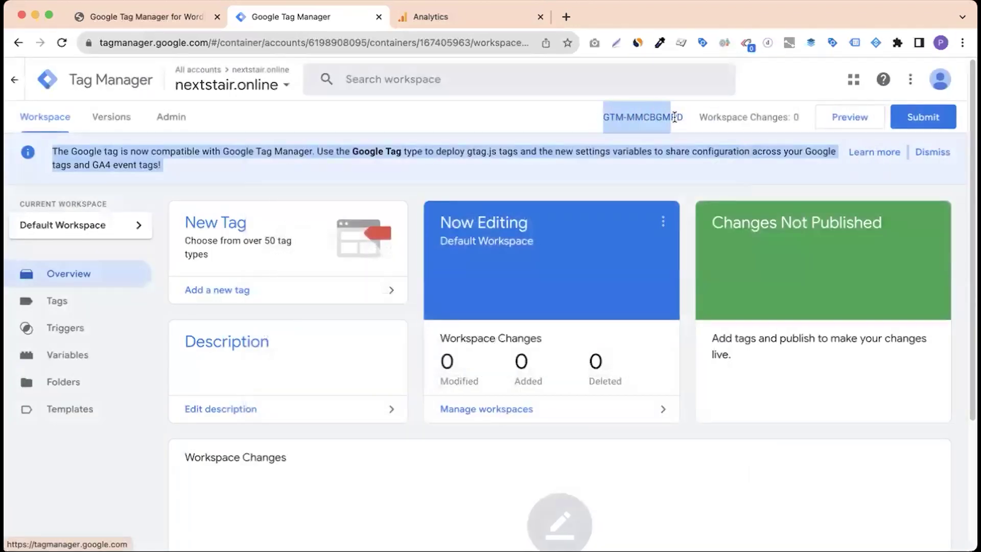
{"action": "left_click", "coordinate": [572, 122]}
{"action": "left_click_drag", "start_coordinate": [689, 117], "coordinate": [605, 116]}
{"action": "key", "text": "super+c"}
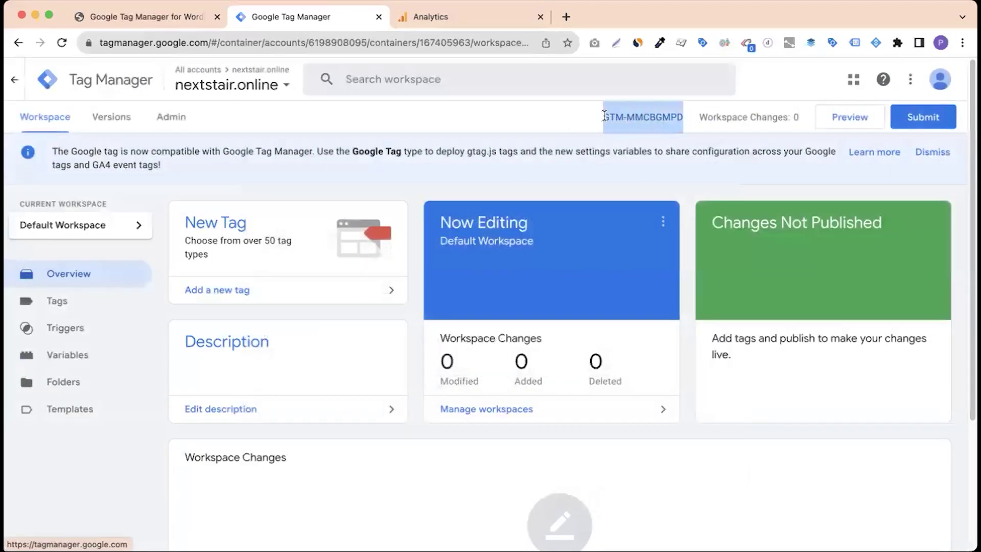
{"action": "left_click", "coordinate": [184, 15]}
{"action": "key", "text": "super+v"}
{"action": "left_click", "coordinate": [244, 193]}
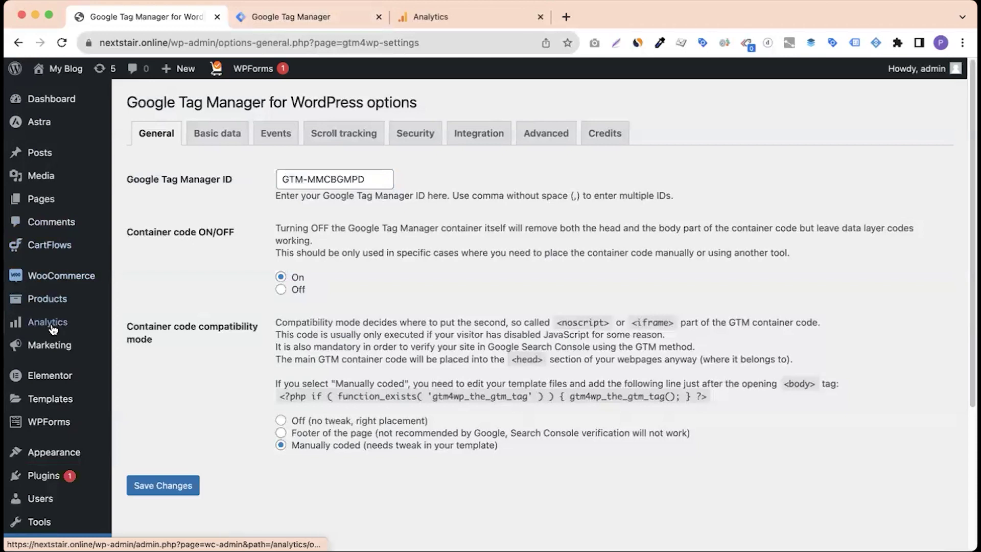
Recheck the container's install code snippets in Tag Manager against the GTM4WP settings
{"action": "mouse_move", "coordinate": [56, 371]}
{"action": "mouse_move", "coordinate": [56, 454]}
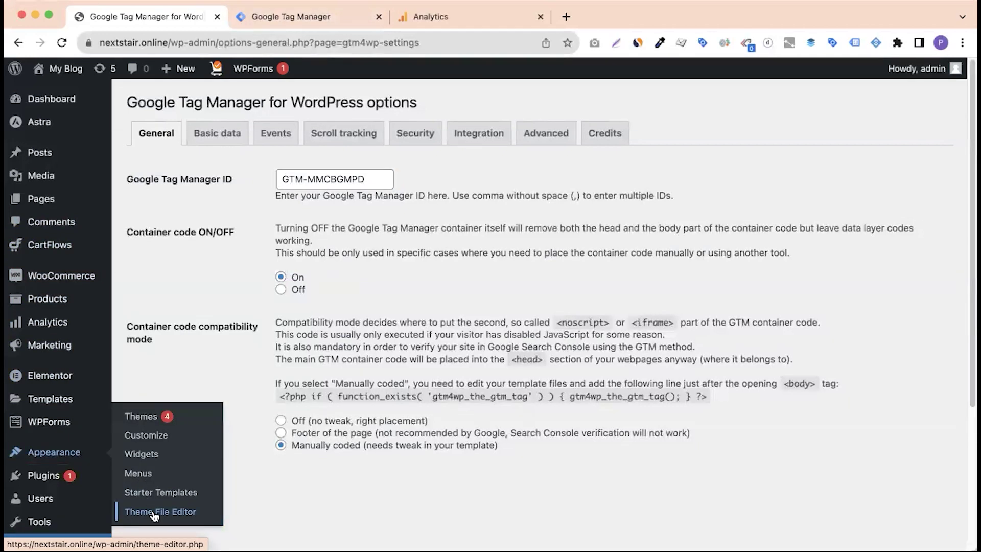
{"action": "left_click", "coordinate": [328, 16]}
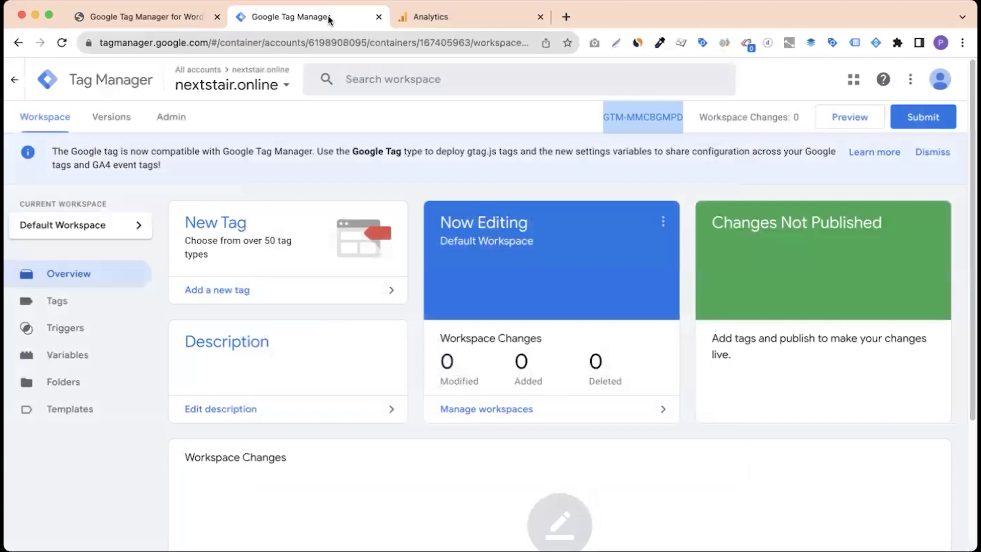
{"action": "left_click", "coordinate": [633, 116]}
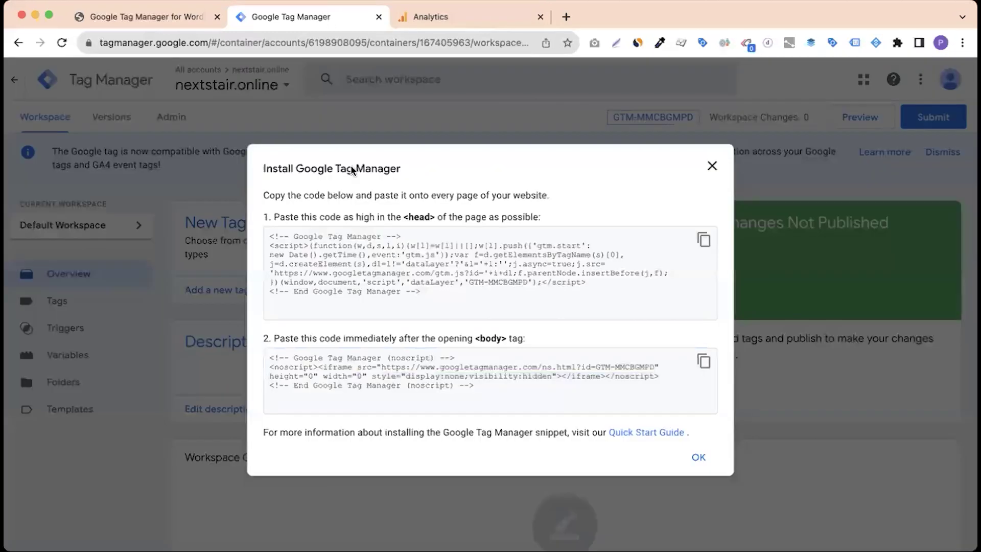
{"action": "left_click", "coordinate": [166, 16]}
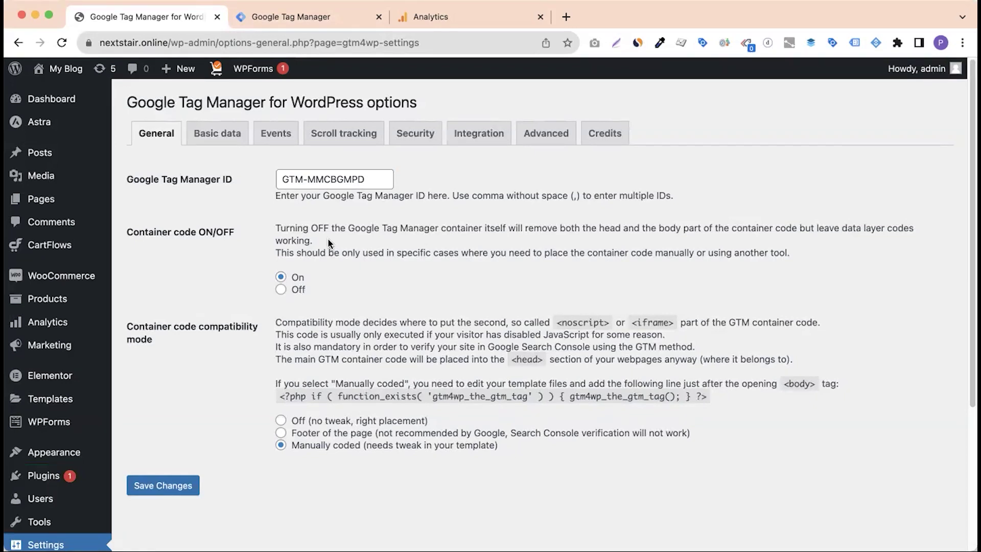
{"action": "left_click", "coordinate": [288, 20]}
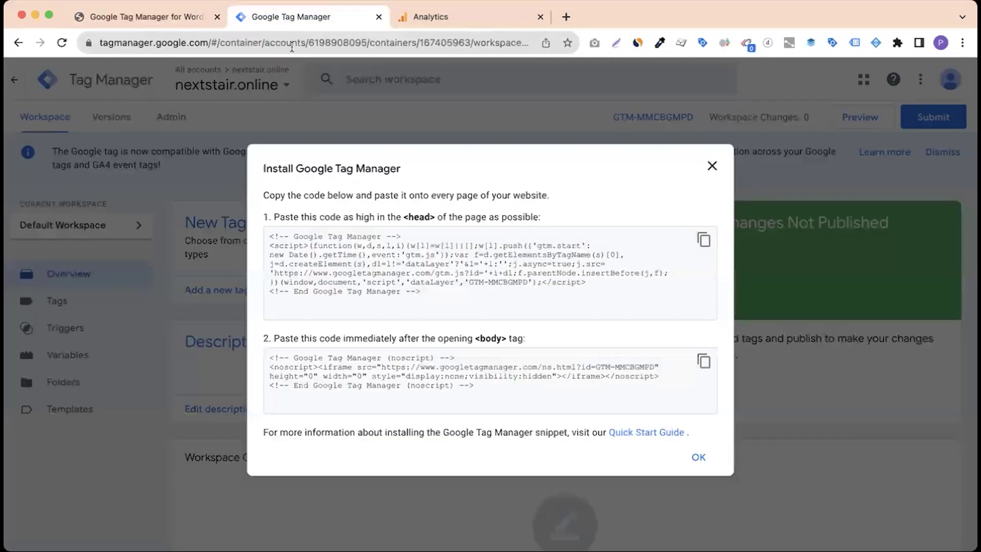
{"action": "left_click", "coordinate": [712, 167]}
{"action": "left_click", "coordinate": [147, 16]}
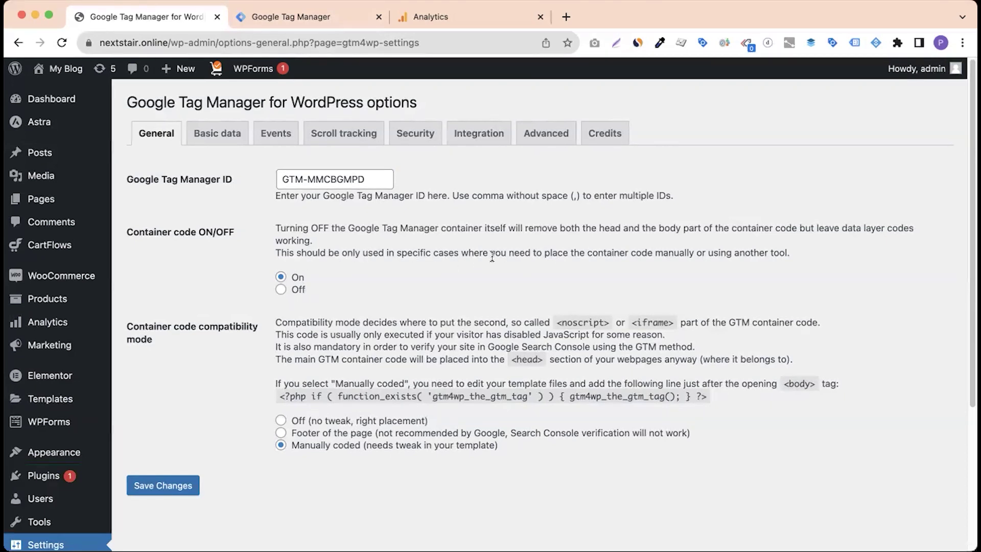
Review the manually coded placement line for after <body> and save the GTM4WP settings
{"action": "scroll", "coordinate": [421, 270], "scroll_direction": "down", "scroll_amount": 1}
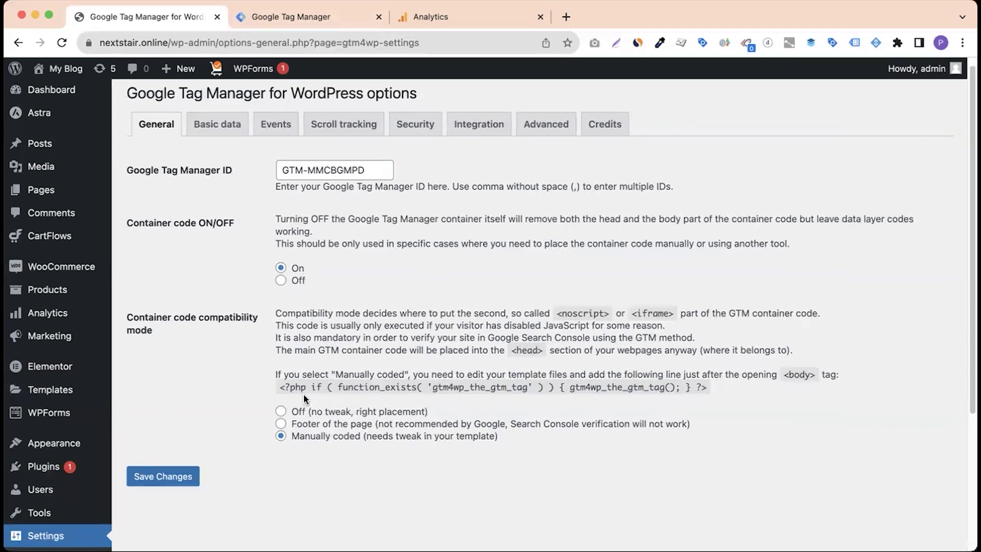
{"action": "scroll", "coordinate": [296, 409], "scroll_direction": "down", "scroll_amount": 1}
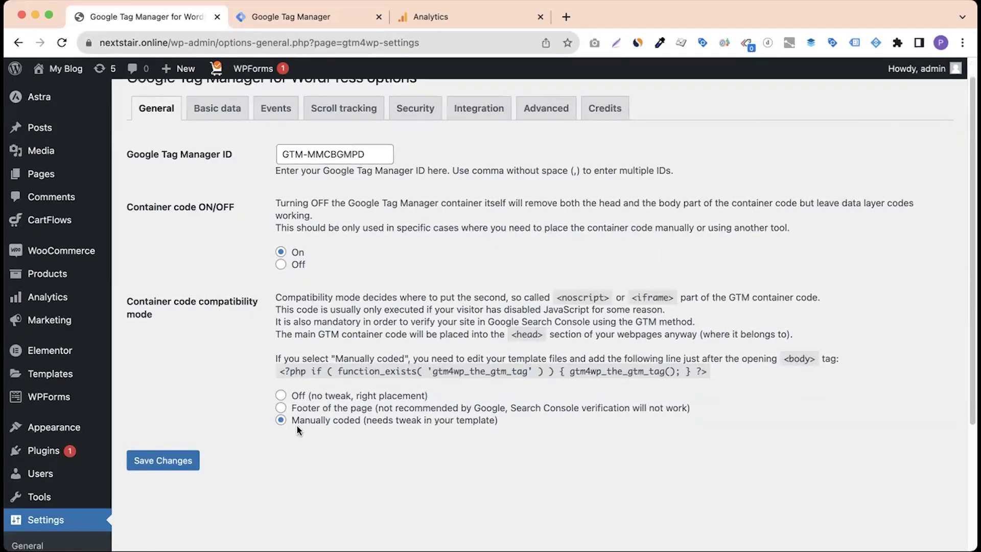
{"action": "left_click_drag", "start_coordinate": [279, 371], "coordinate": [704, 370]}
{"action": "key", "text": "super+c"}
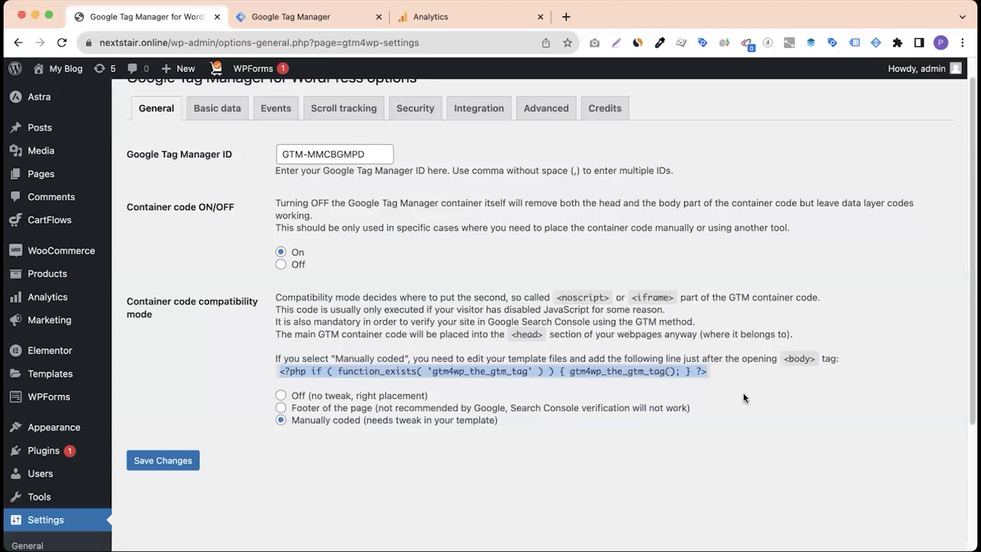
{"action": "left_click_drag", "start_coordinate": [784, 359], "coordinate": [822, 361]}
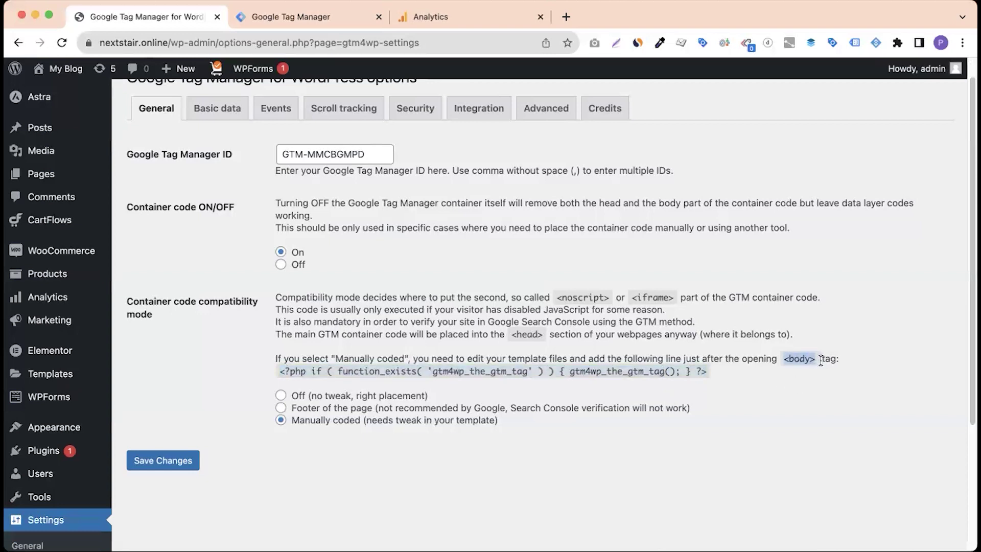
{"action": "left_click", "coordinate": [157, 463]}
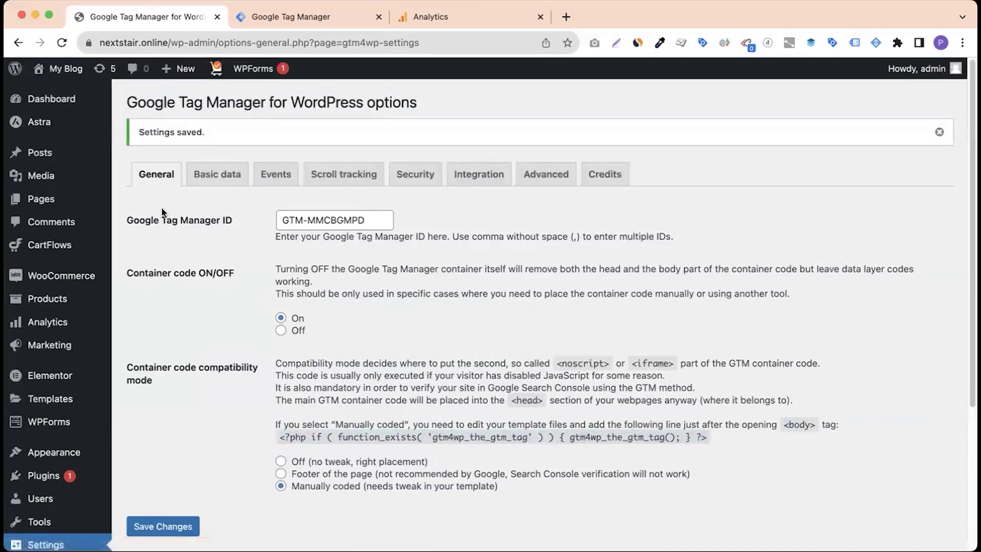
Open the Astra theme's header.php in the Theme File Editor
{"action": "mouse_move", "coordinate": [76, 452]}
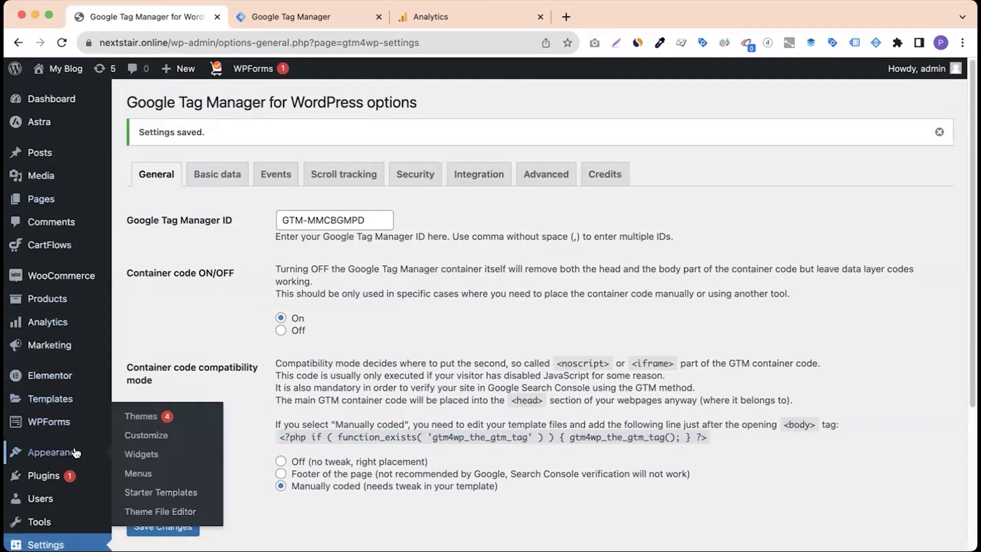
{"action": "left_click", "coordinate": [160, 511]}
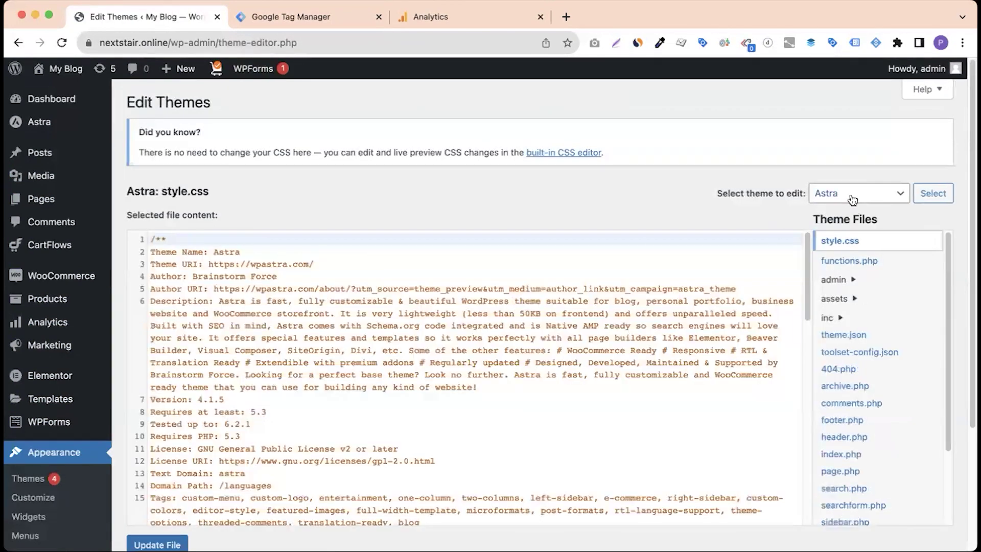
{"action": "scroll", "coordinate": [853, 219], "scroll_direction": "down", "scroll_amount": 3}
{"action": "left_click", "coordinate": [845, 314]}
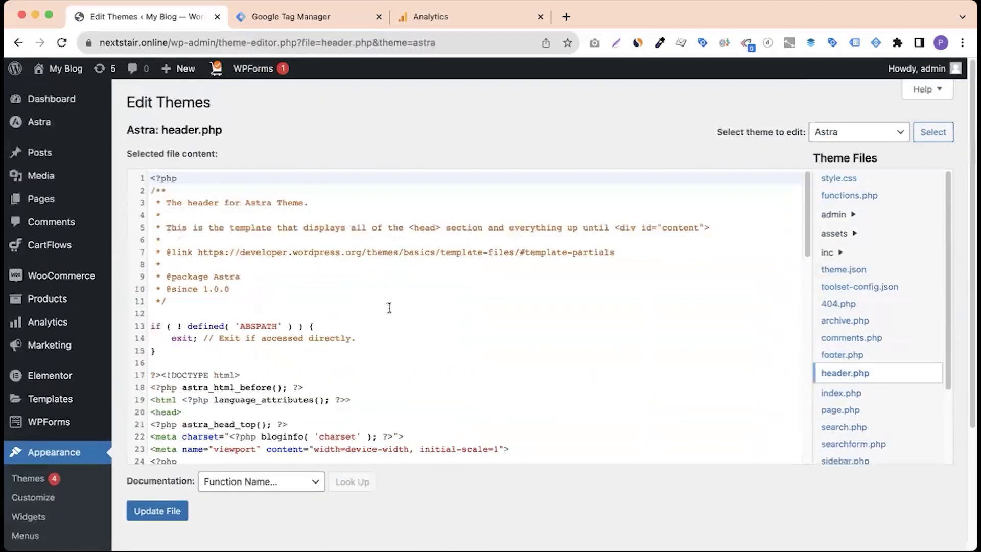
{"action": "scroll", "coordinate": [390, 307], "scroll_direction": "down", "scroll_amount": 4}
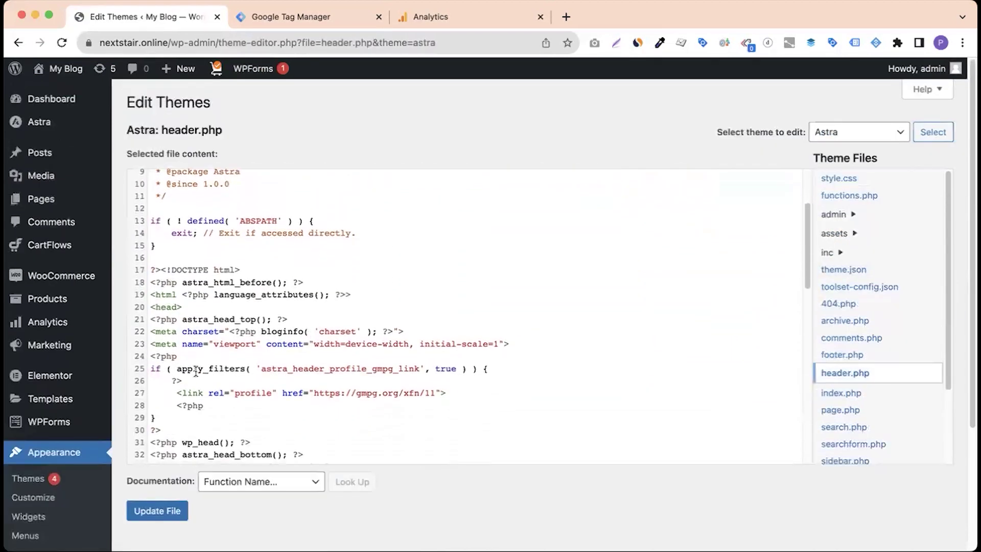
{"action": "scroll", "coordinate": [196, 372], "scroll_direction": "down", "scroll_amount": 2}
{"action": "scroll", "coordinate": [209, 348], "scroll_direction": "down", "scroll_amount": 4}
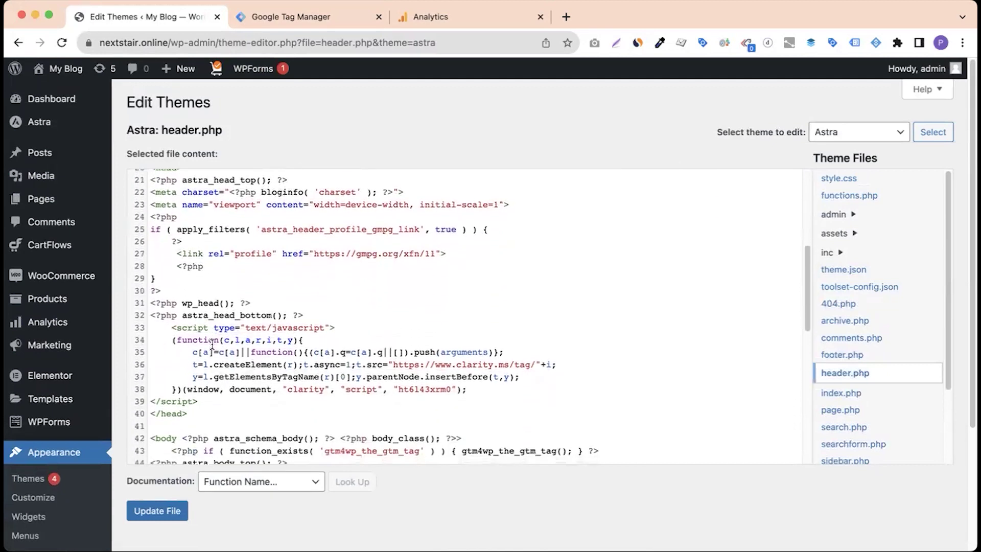
{"action": "scroll", "coordinate": [212, 345], "scroll_direction": "down", "scroll_amount": 2}
{"action": "scroll", "coordinate": [209, 370], "scroll_direction": "down", "scroll_amount": 3}
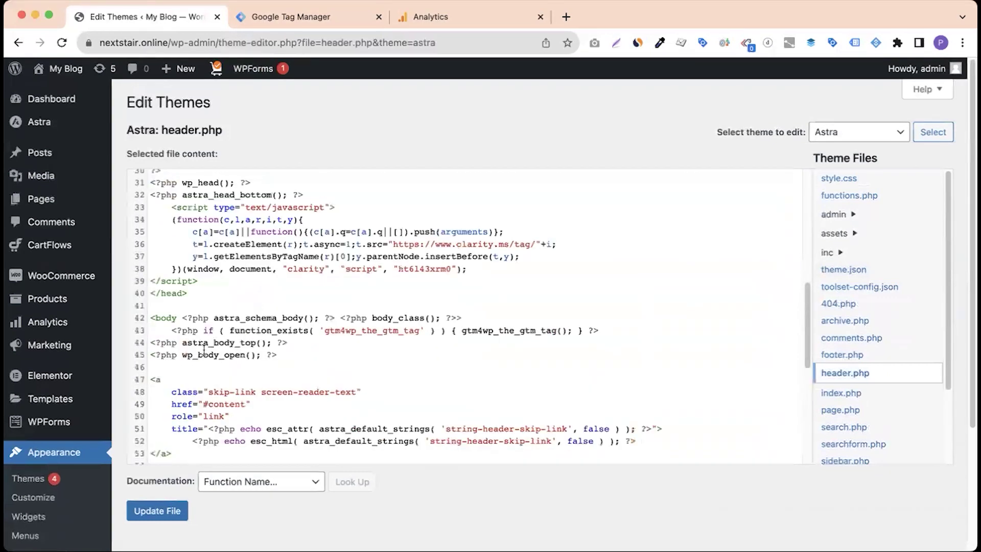
{"action": "scroll", "coordinate": [204, 350], "scroll_direction": "down", "scroll_amount": 1}
Paste the gtm4wp_the_gtm_tag line after <body> and remove the duplicate line
{"action": "left_click", "coordinate": [173, 328]}
{"action": "left_click", "coordinate": [491, 312]}
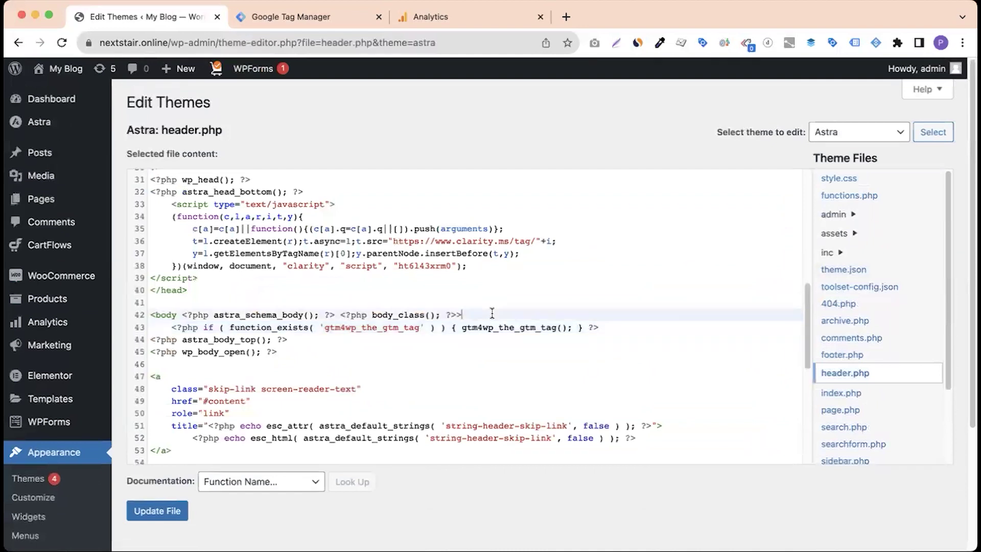
{"action": "key", "text": "Return"}
{"action": "key", "text": "super+v"}
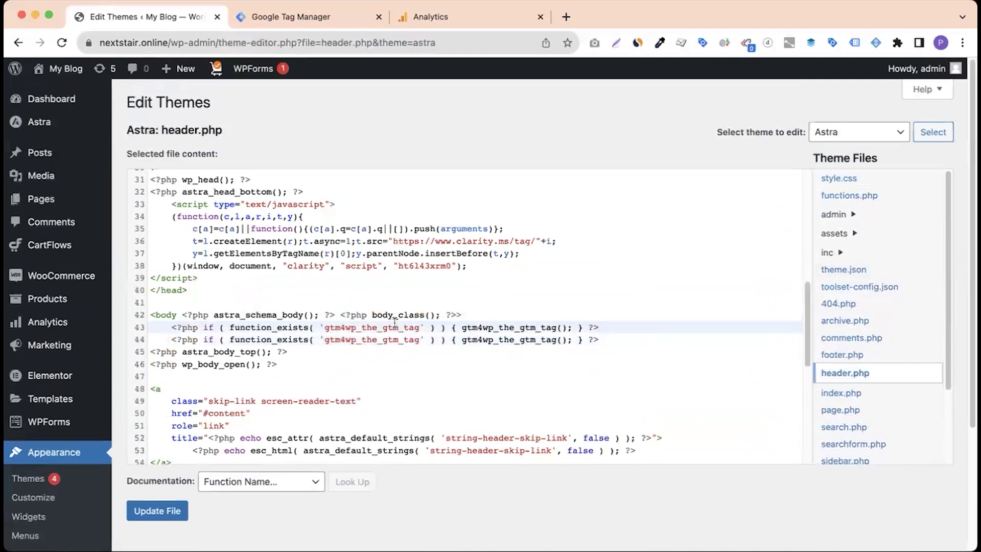
{"action": "left_click_drag", "start_coordinate": [171, 339], "coordinate": [608, 344]}
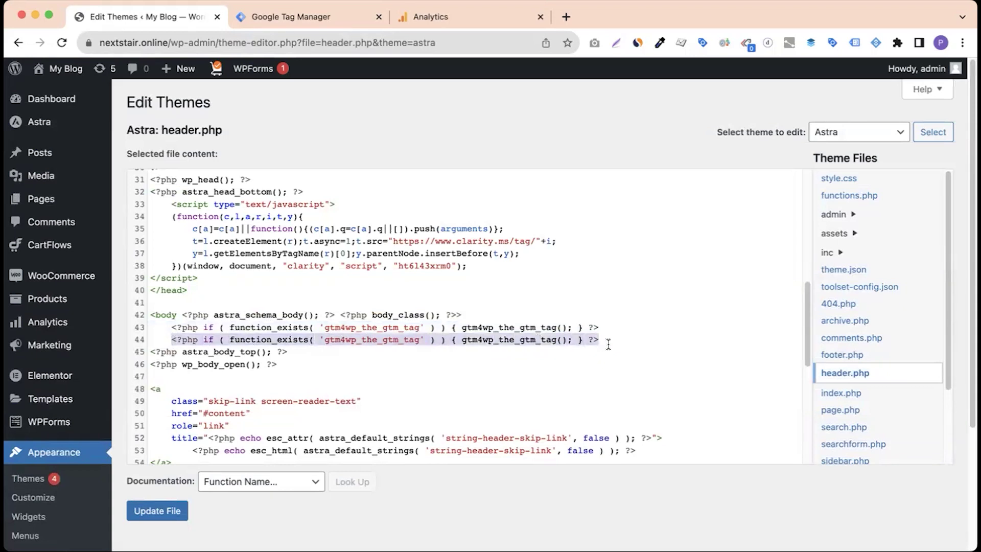
{"action": "key", "text": "BackSpace"}
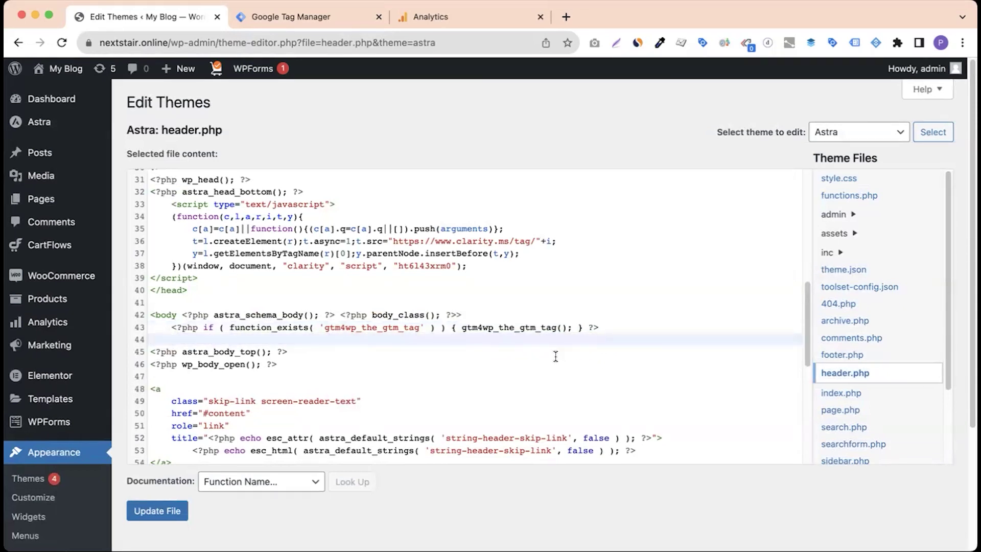
{"action": "key", "text": "super+z"}
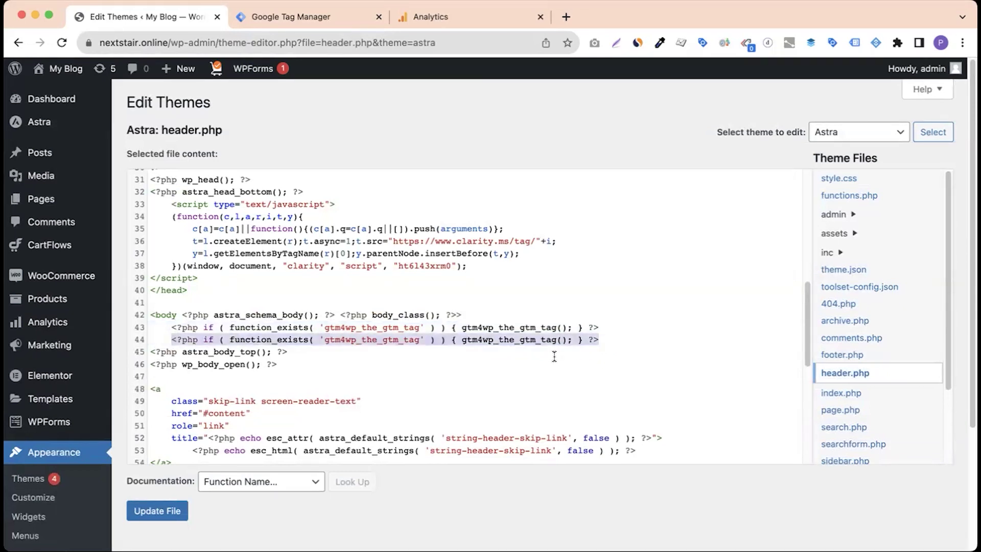
{"action": "left_click", "coordinate": [605, 338]}
{"action": "left_click_drag", "start_coordinate": [604, 337], "coordinate": [170, 336]}
{"action": "key", "text": "BackSpace"}
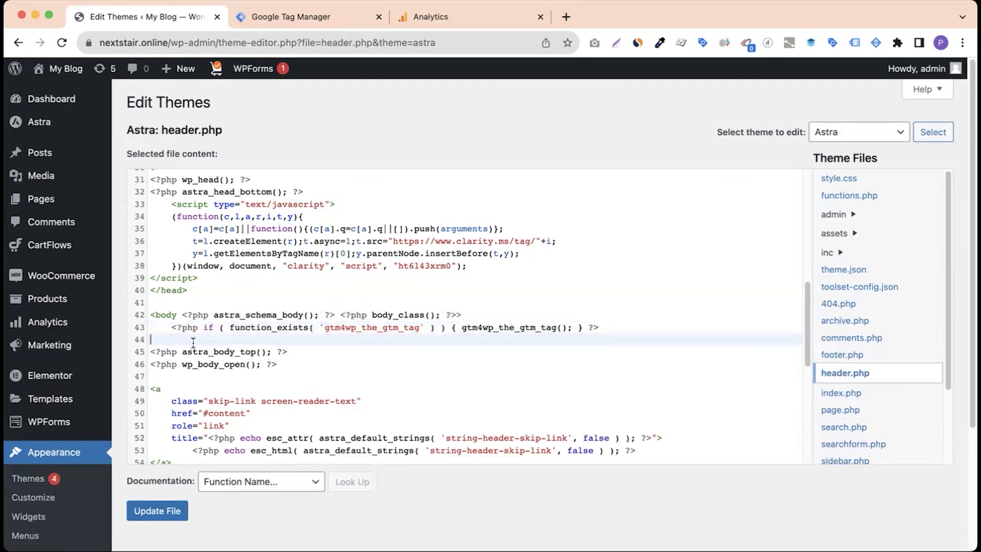
{"action": "key", "text": "BackSpace"}
{"action": "key", "text": "BackSpace"}
Save header.php with Update File, then bring up Tag Manager and Google Analytics
{"action": "left_click", "coordinate": [163, 513]}
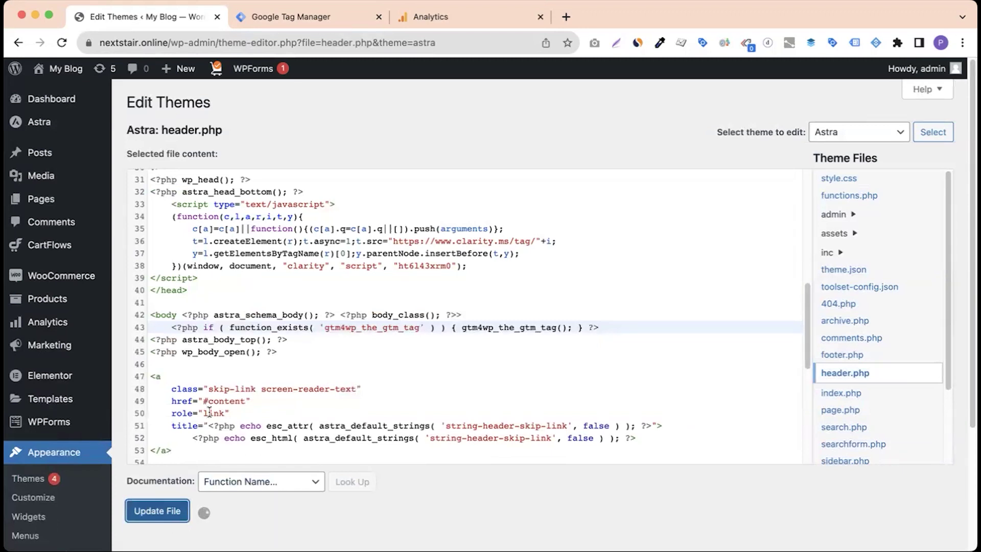
{"action": "left_click", "coordinate": [311, 14]}
{"action": "left_click", "coordinate": [431, 16]}
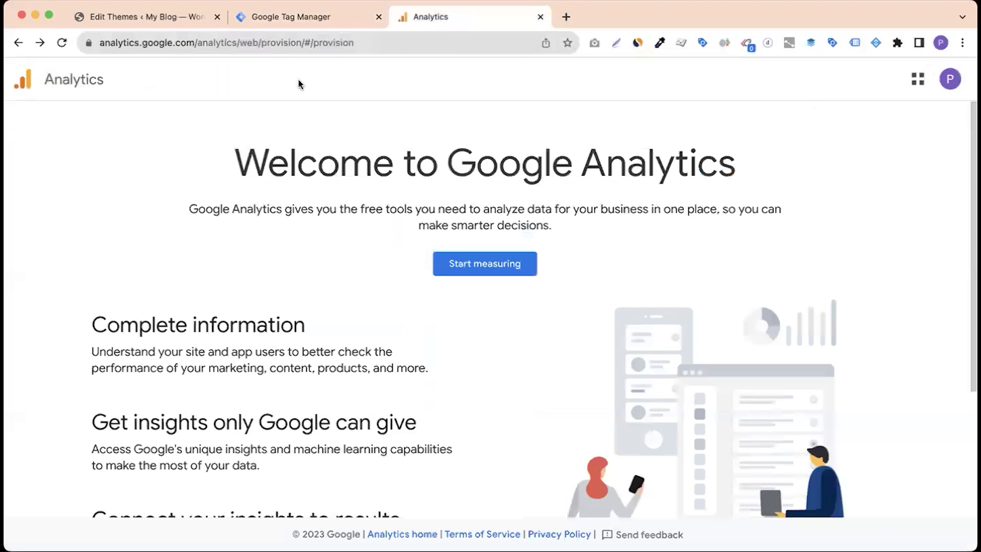
Begin Google Analytics setup with Start measuring
{"action": "left_click", "coordinate": [268, 17]}
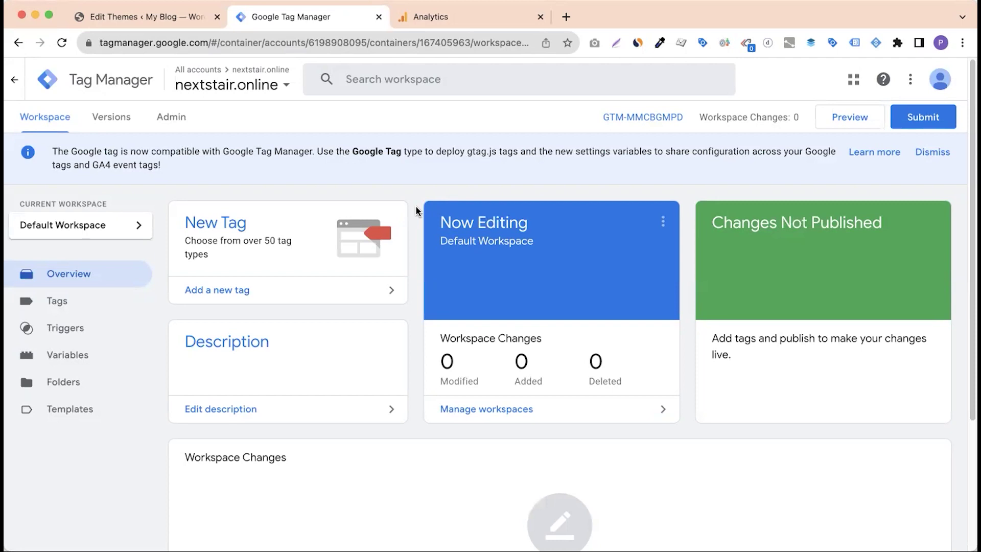
{"action": "scroll", "coordinate": [415, 203], "scroll_direction": "down", "scroll_amount": 3}
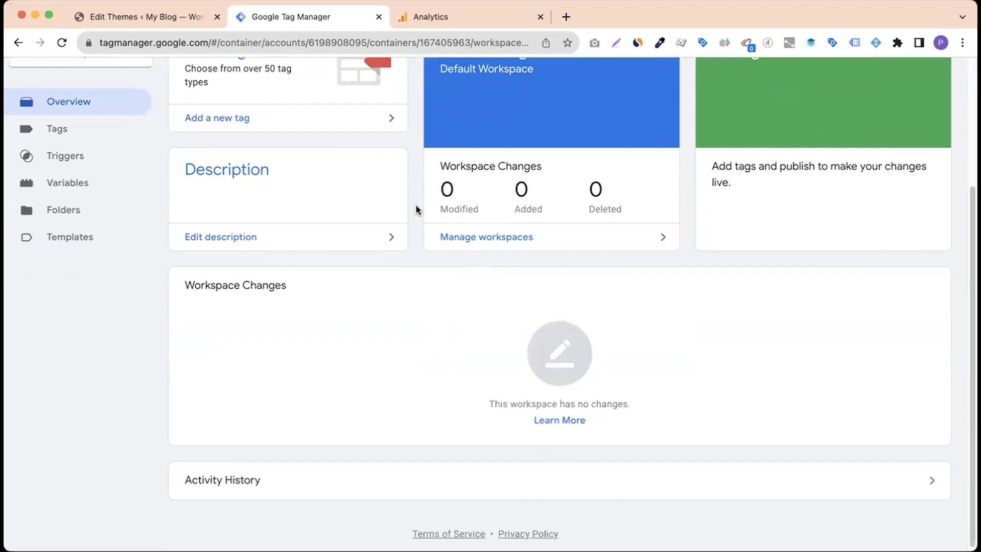
{"action": "scroll", "coordinate": [416, 204], "scroll_direction": "up", "scroll_amount": 3}
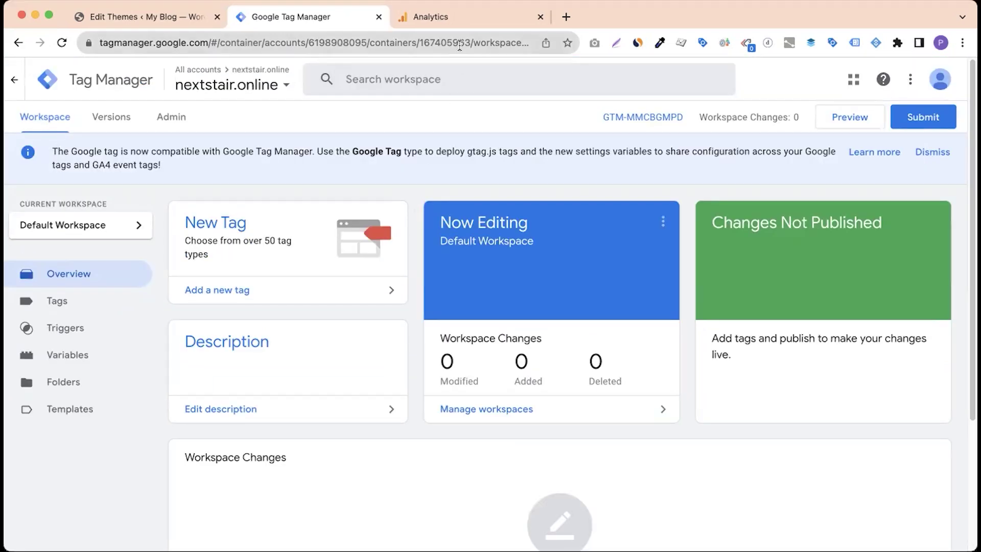
{"action": "left_click", "coordinate": [456, 16]}
{"action": "left_click", "coordinate": [480, 265]}
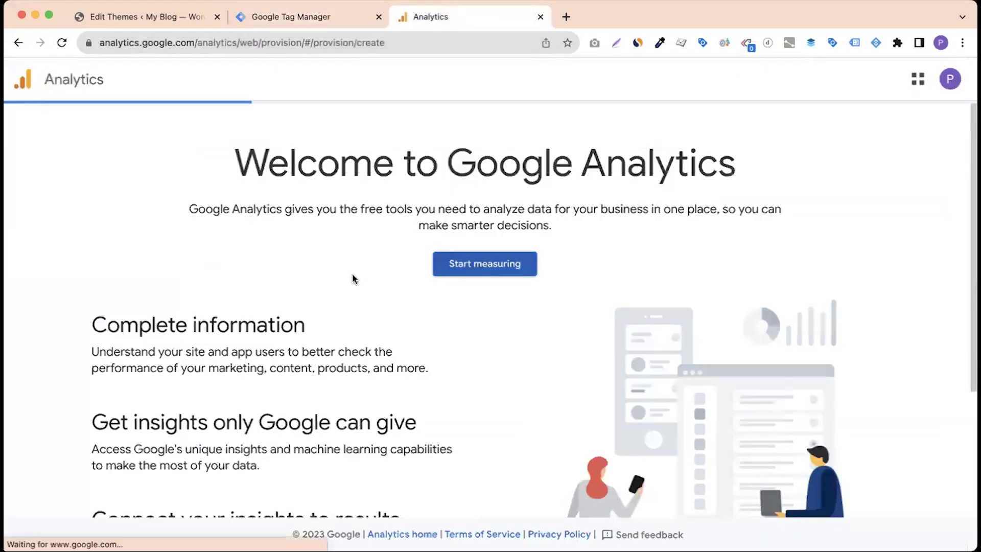
Enter Next Stair as the Analytics account name
{"action": "scroll", "coordinate": [352, 276], "scroll_direction": "down", "scroll_amount": 2}
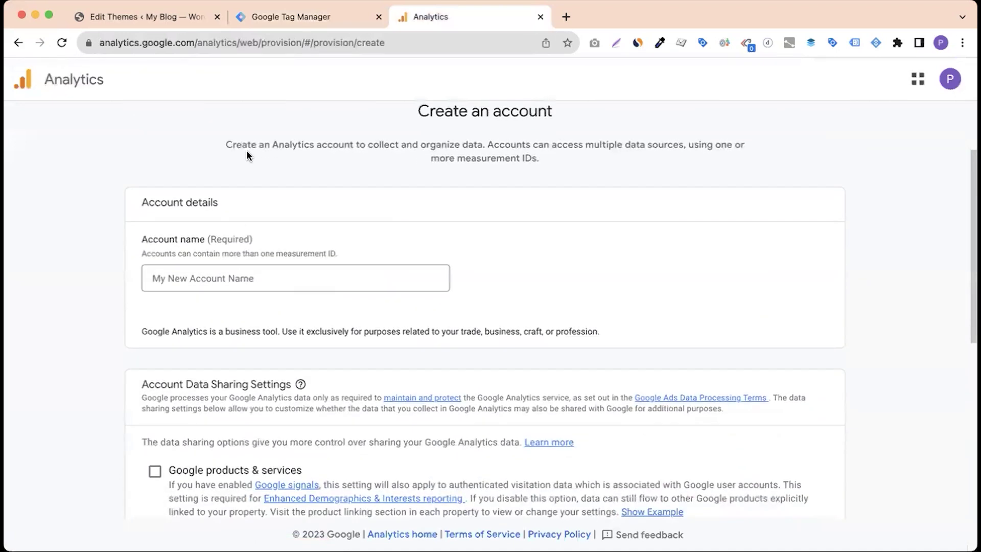
{"action": "left_click", "coordinate": [301, 23]}
{"action": "key", "text": "ctrl+Tab"}
{"action": "left_click", "coordinate": [146, 20]}
{"action": "left_click", "coordinate": [409, 19]}
{"action": "left_click", "coordinate": [204, 279]}
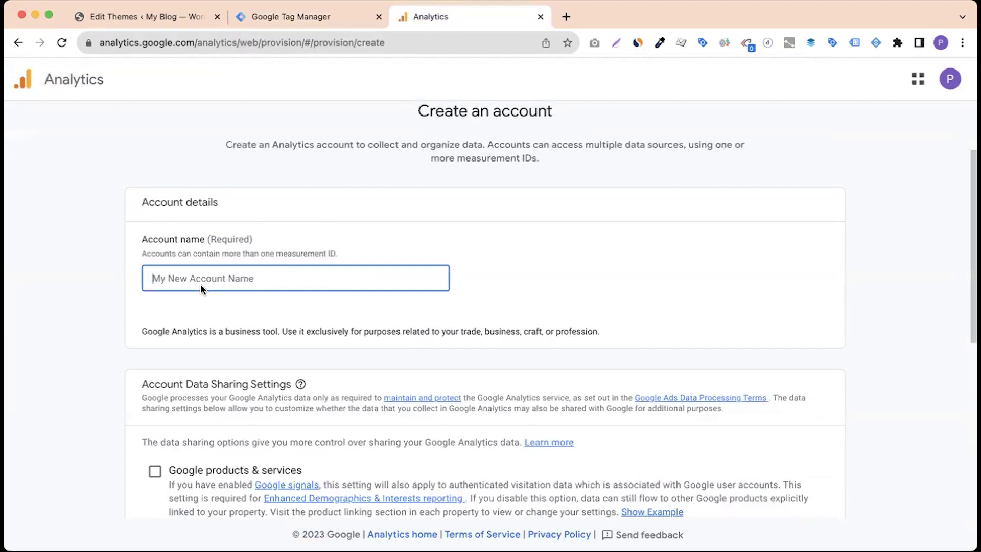
{"action": "type", "text": "Next Stair"}
Enable all four data-sharing options, including Google products & services, and continue
{"action": "scroll", "coordinate": [169, 365], "scroll_direction": "down", "scroll_amount": 3}
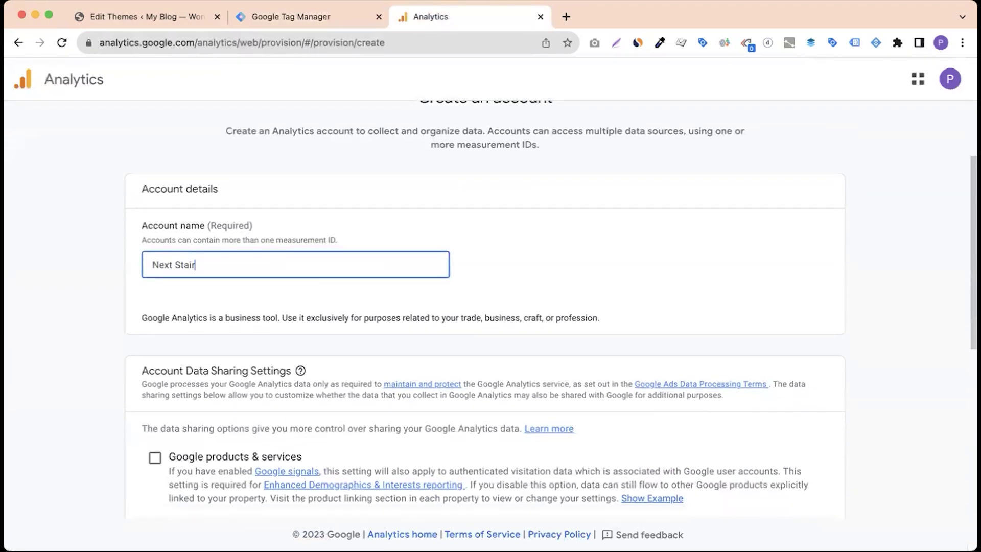
{"action": "left_click", "coordinate": [155, 360]}
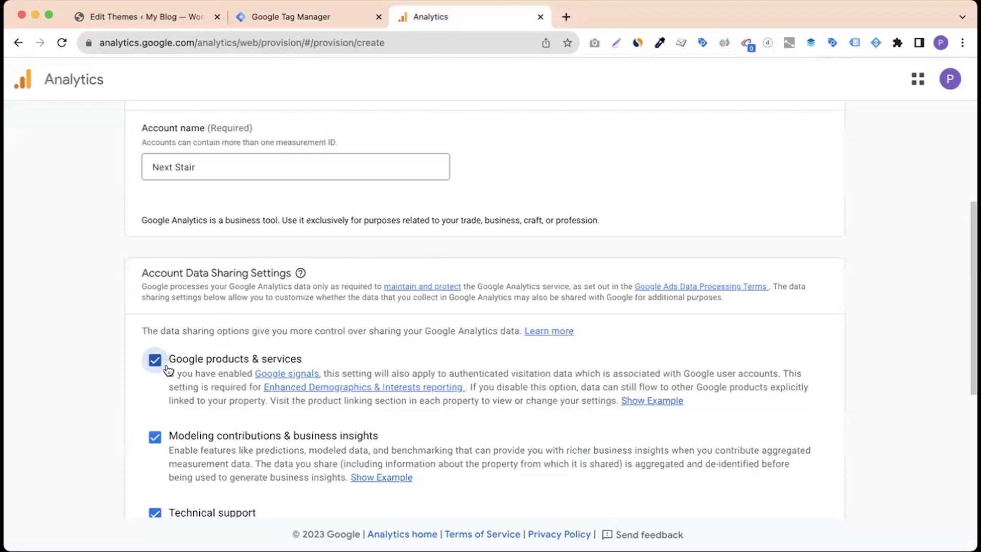
{"action": "scroll", "coordinate": [190, 322], "scroll_direction": "down", "scroll_amount": 2}
{"action": "scroll", "coordinate": [207, 301], "scroll_direction": "down", "scroll_amount": 2}
{"action": "scroll", "coordinate": [208, 301], "scroll_direction": "down", "scroll_amount": 1}
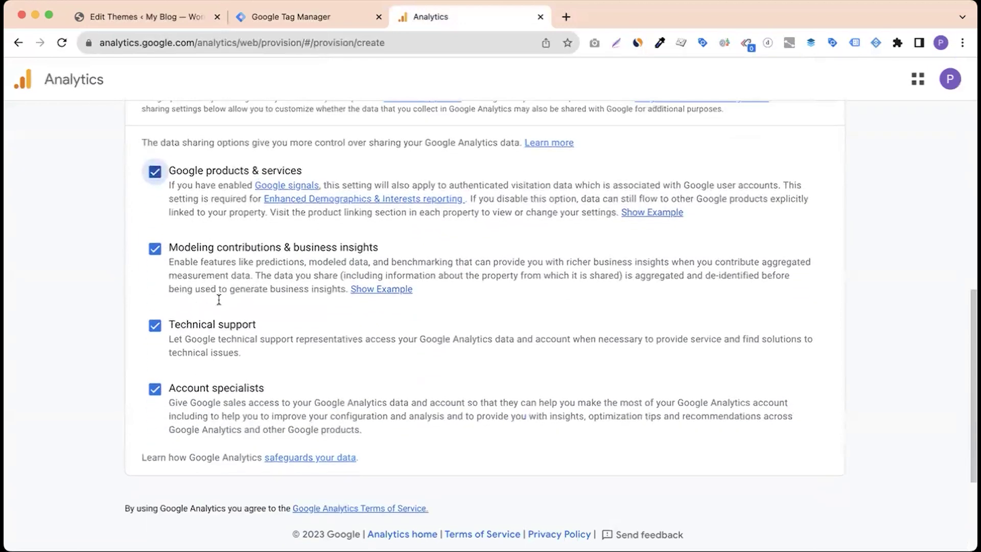
{"action": "scroll", "coordinate": [159, 276], "scroll_direction": "down", "scroll_amount": 1}
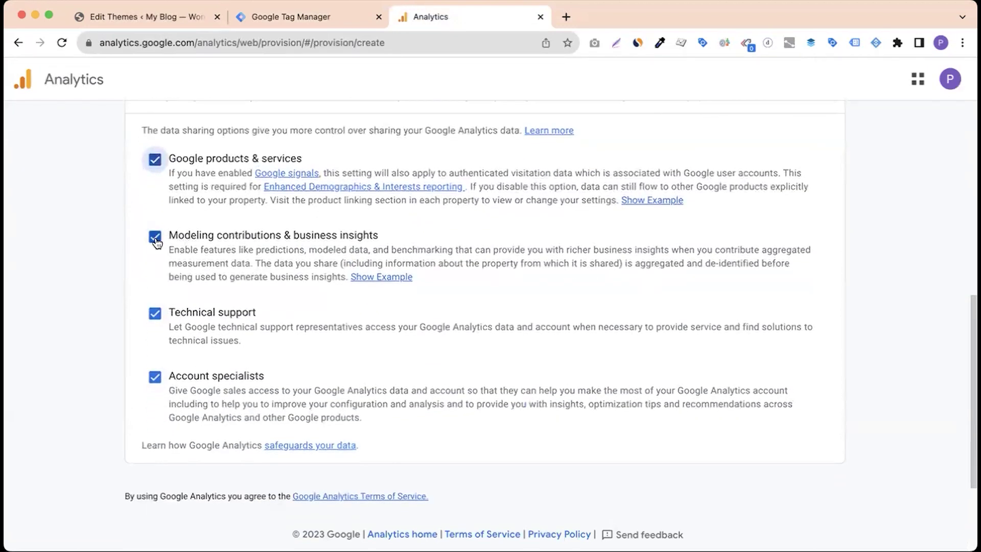
{"action": "scroll", "coordinate": [212, 281], "scroll_direction": "down", "scroll_amount": 2}
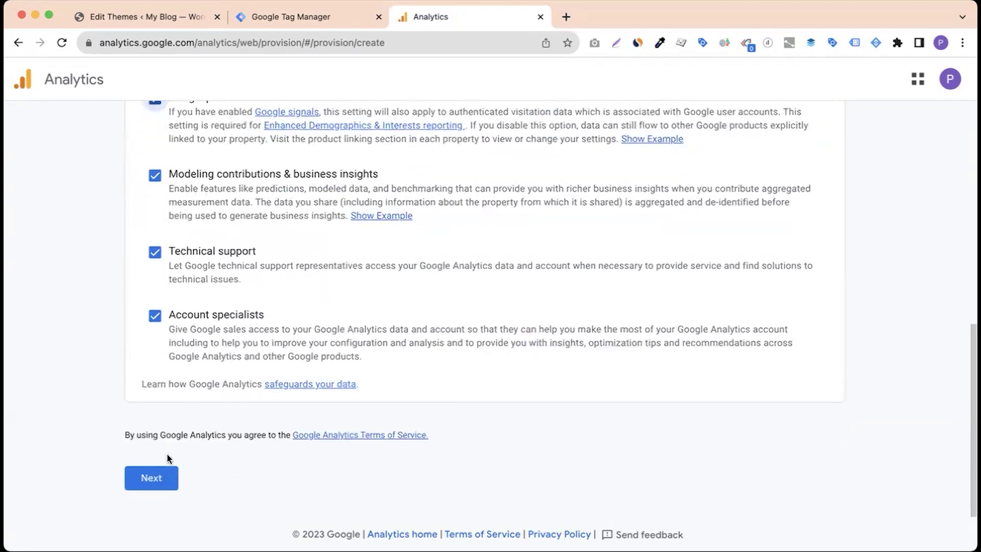
{"action": "left_click", "coordinate": [153, 475]}
Enter nextstair.online as the Analytics property name
{"action": "scroll", "coordinate": [187, 319], "scroll_direction": "down", "scroll_amount": 2}
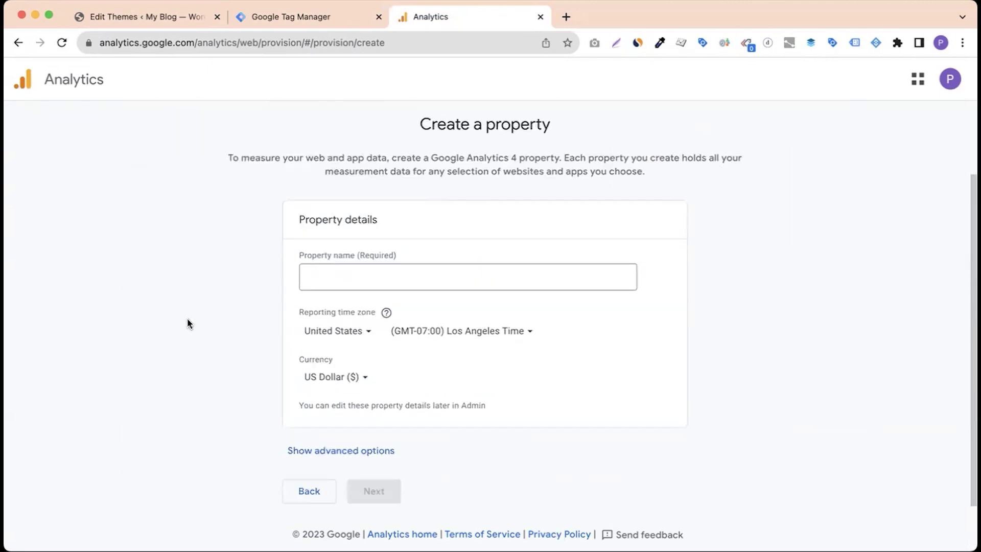
{"action": "left_click", "coordinate": [326, 277]}
{"action": "type", "text": "NextsStair.online"}
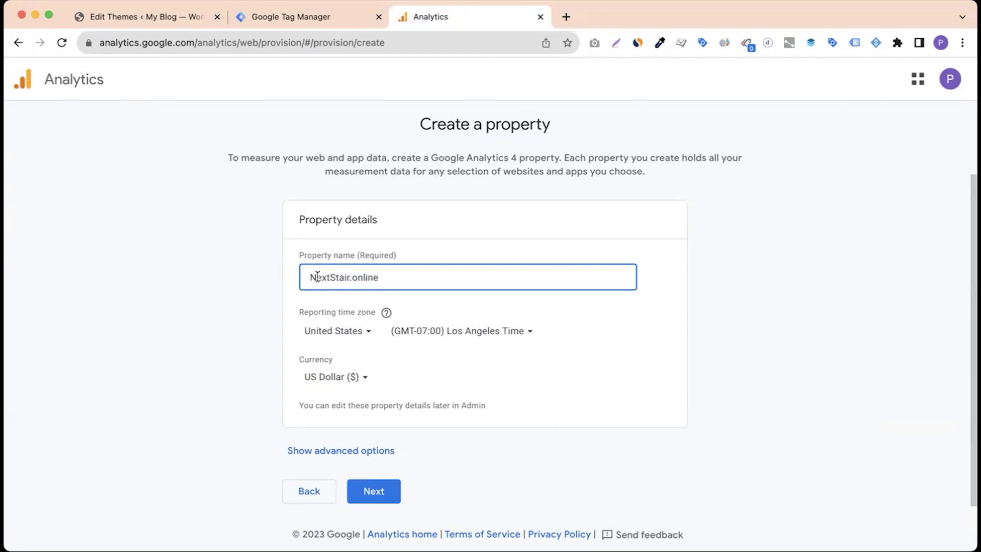
{"action": "left_click_drag", "start_coordinate": [310, 276], "coordinate": [335, 277]}
{"action": "type", "text": "nexts"}
Set the reporting country to Canada and the currency to Canadian Dollar
{"action": "scroll", "coordinate": [245, 344], "scroll_direction": "down", "scroll_amount": 1}
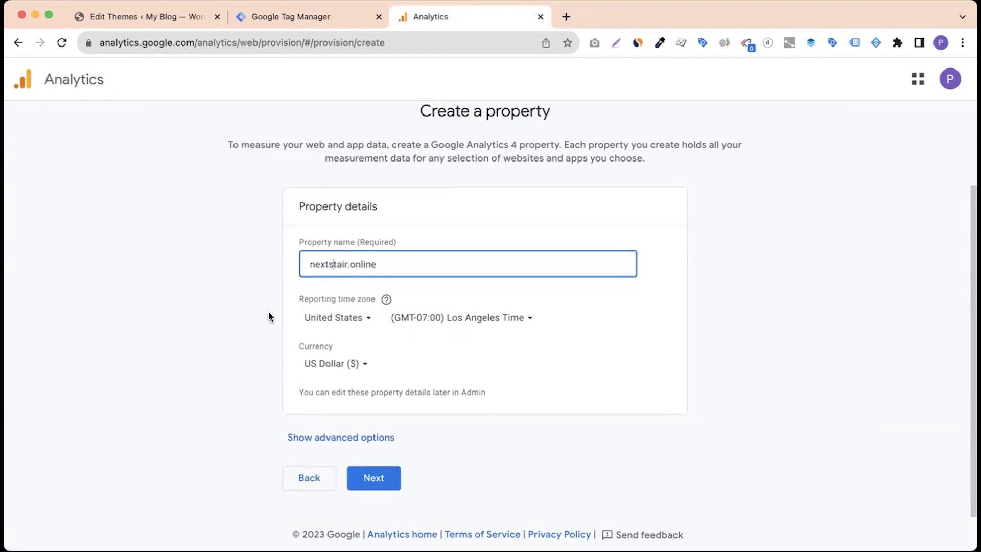
{"action": "left_click", "coordinate": [336, 321]}
{"action": "type", "text": "ca"}
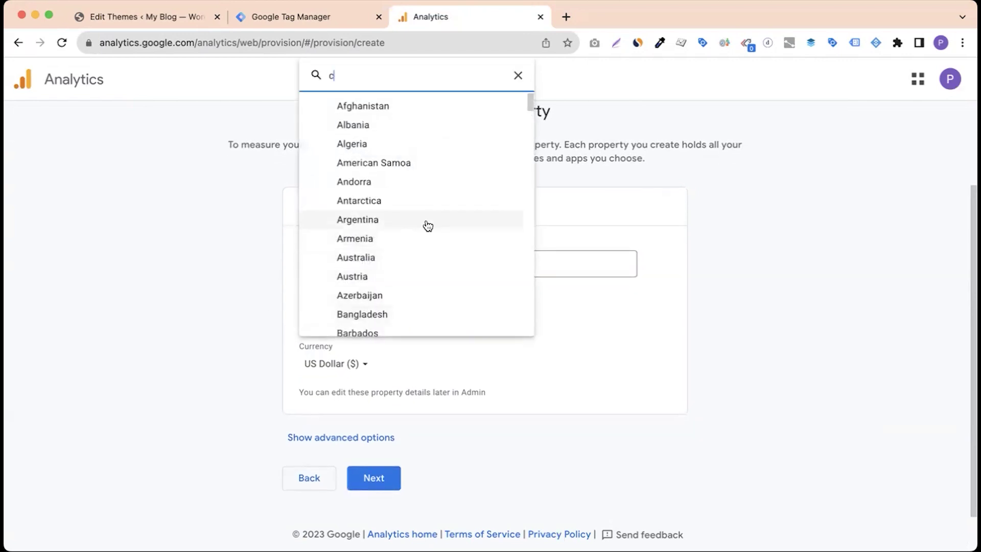
{"action": "left_click", "coordinate": [365, 146]}
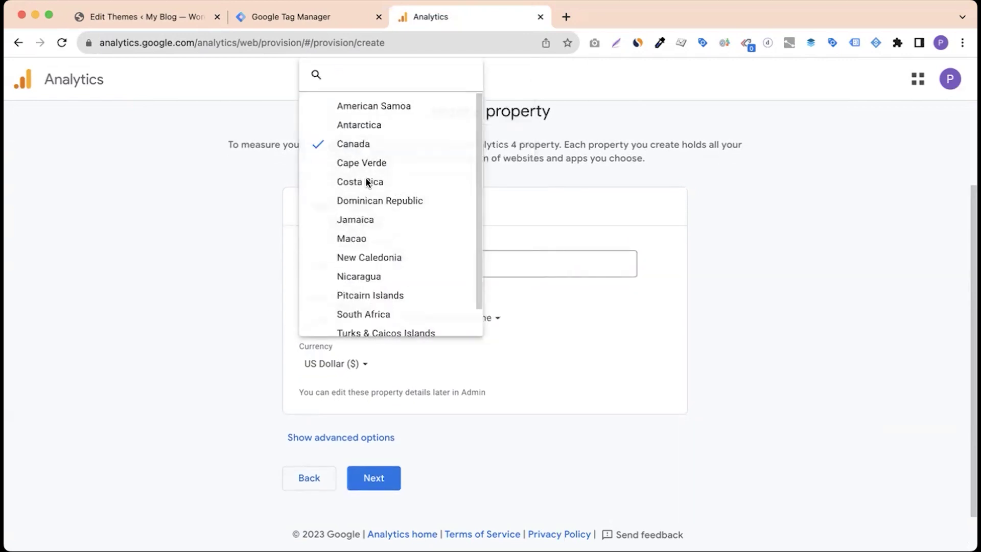
{"action": "left_click", "coordinate": [338, 362]}
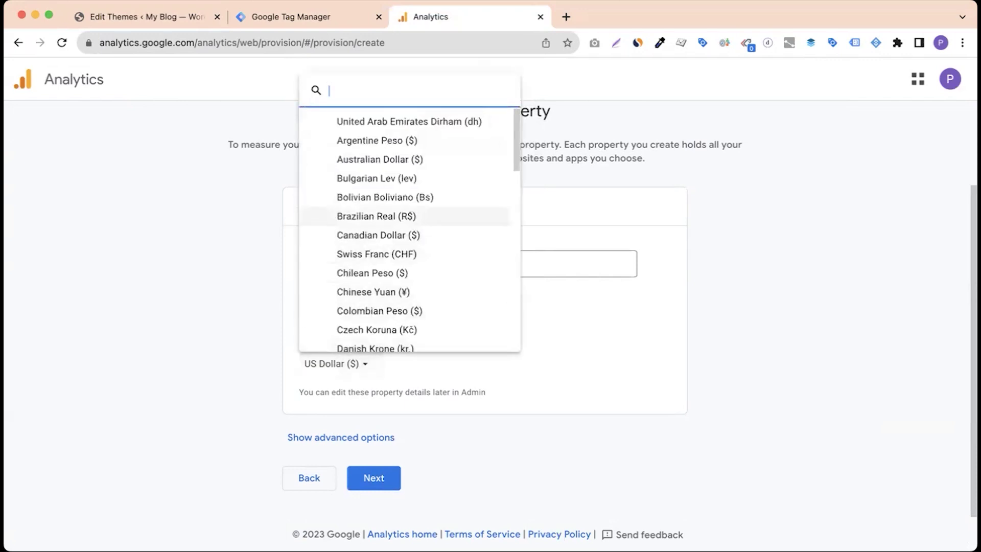
{"action": "type", "text": "ca"}
{"action": "left_click", "coordinate": [393, 281]}
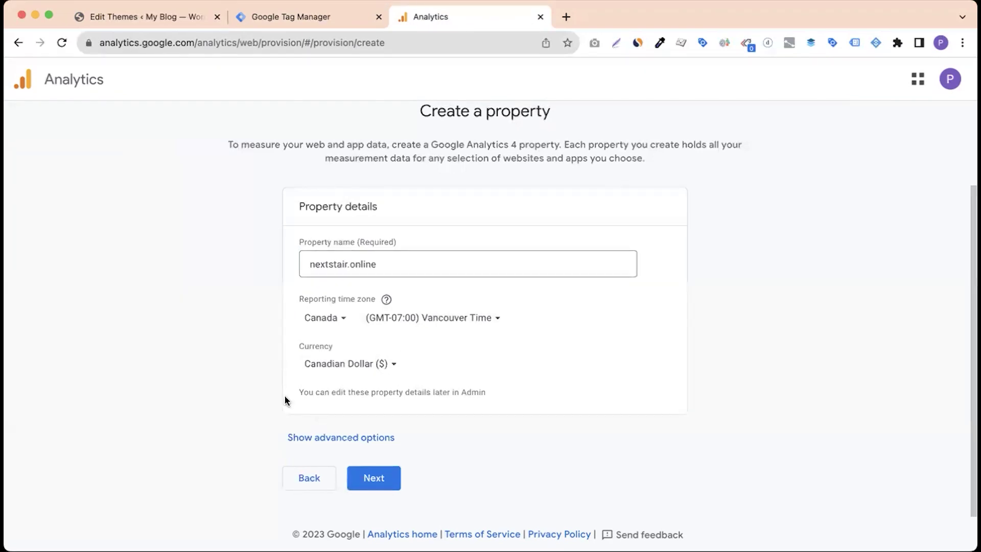
{"action": "left_click", "coordinate": [364, 363]}
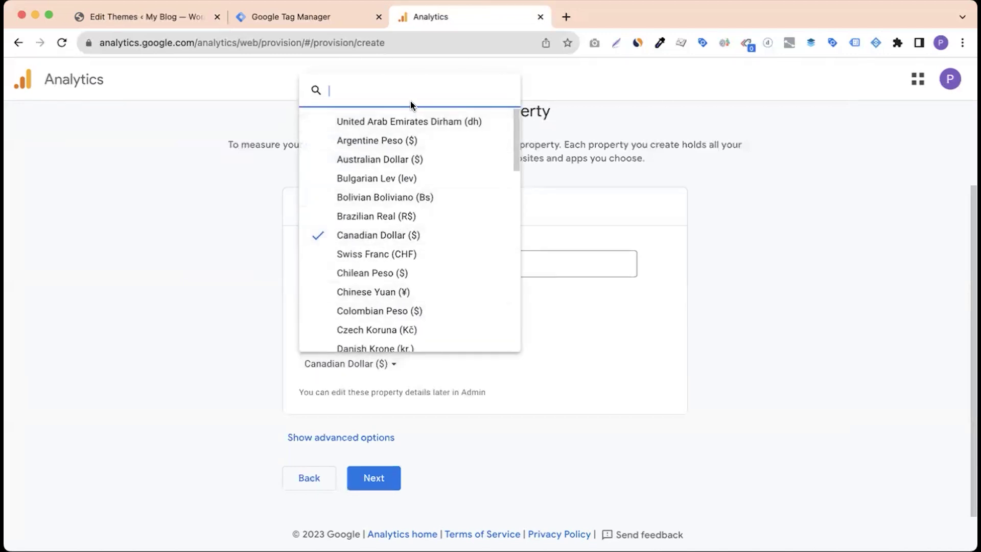
View the live nextstair.online storefront in a new tab from WordPress
{"action": "left_click", "coordinate": [197, 19]}
{"action": "mouse_move", "coordinate": [43, 71]}
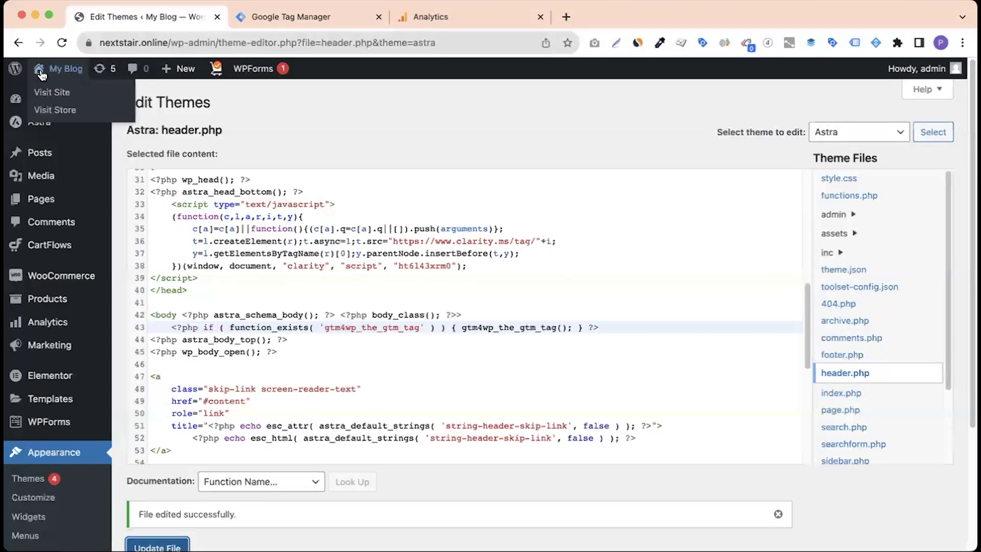
{"action": "left_click", "coordinate": [47, 92], "text": "super"}
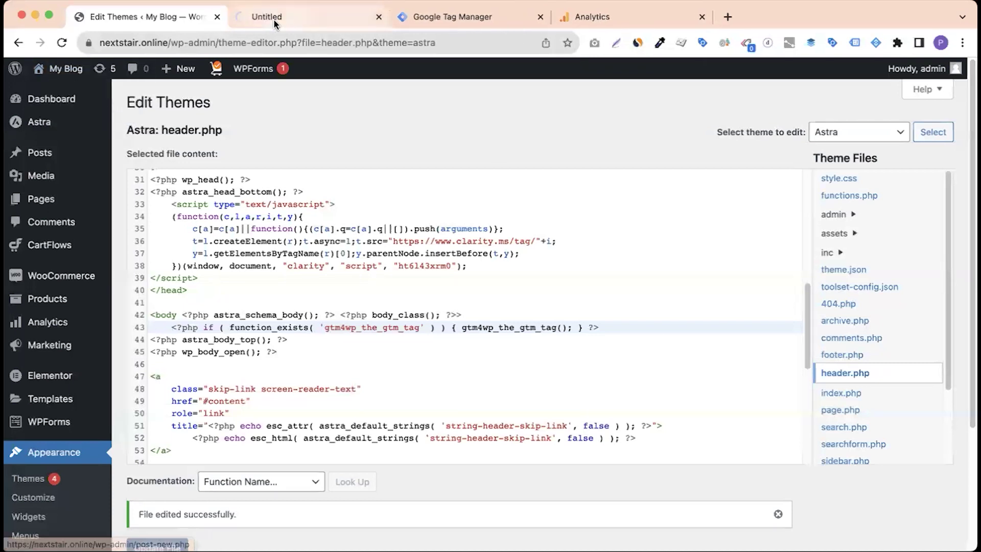
{"action": "left_click", "coordinate": [274, 20]}
{"action": "scroll", "coordinate": [383, 301], "scroll_direction": "down", "scroll_amount": 20}
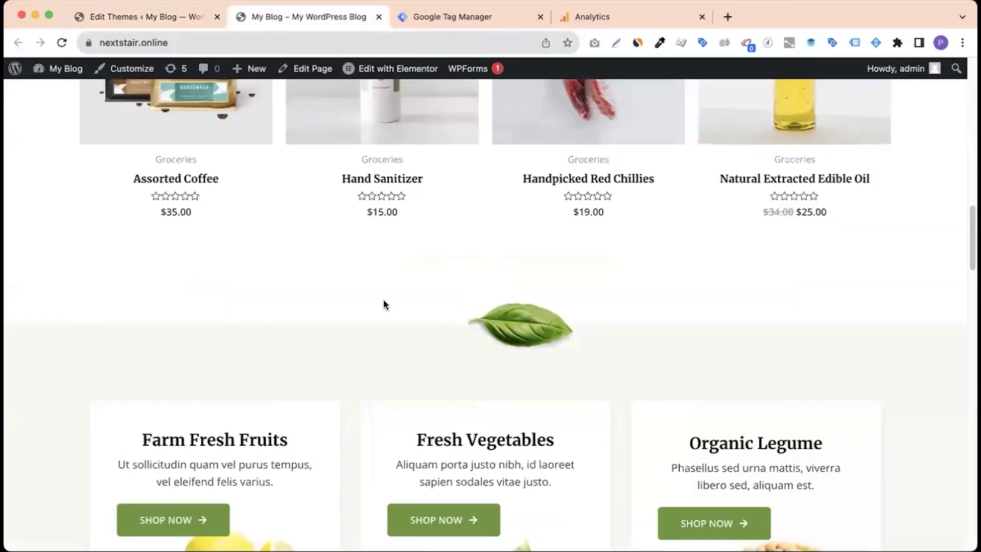
{"action": "left_click", "coordinate": [613, 16]}
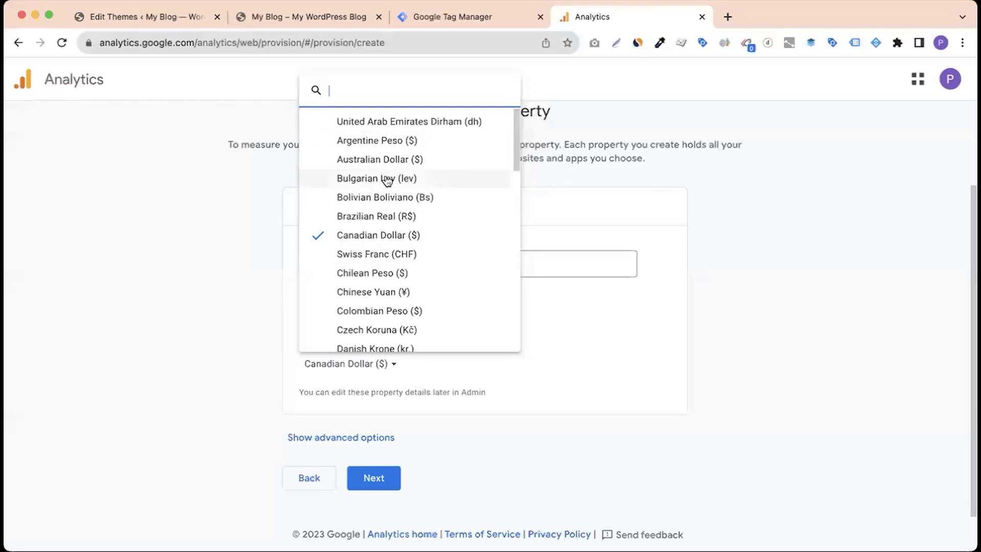
Change the currency to US Dollar ($), show advanced options, and continue
{"action": "type", "text": "u"}
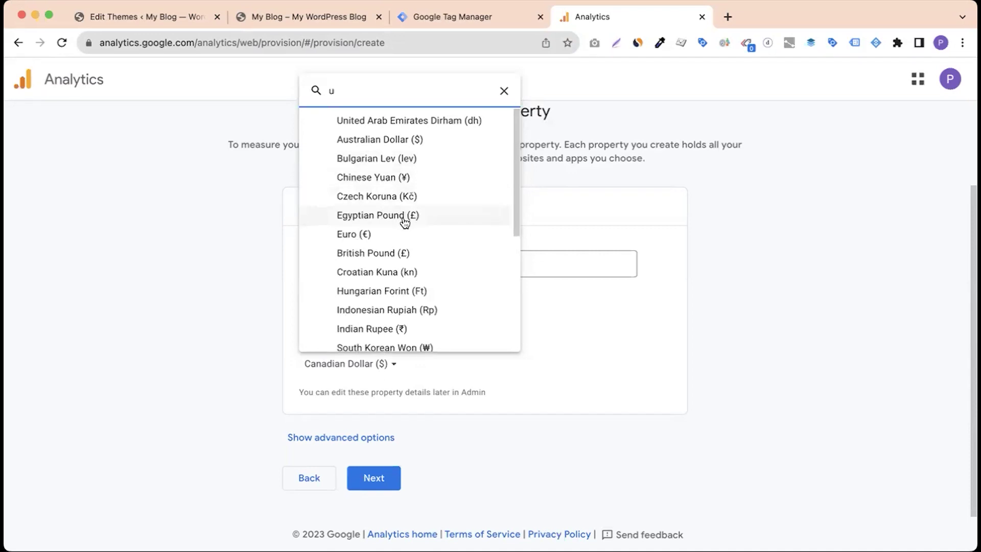
{"action": "scroll", "coordinate": [402, 219], "scroll_direction": "down", "scroll_amount": 5}
{"action": "left_click", "coordinate": [387, 301]}
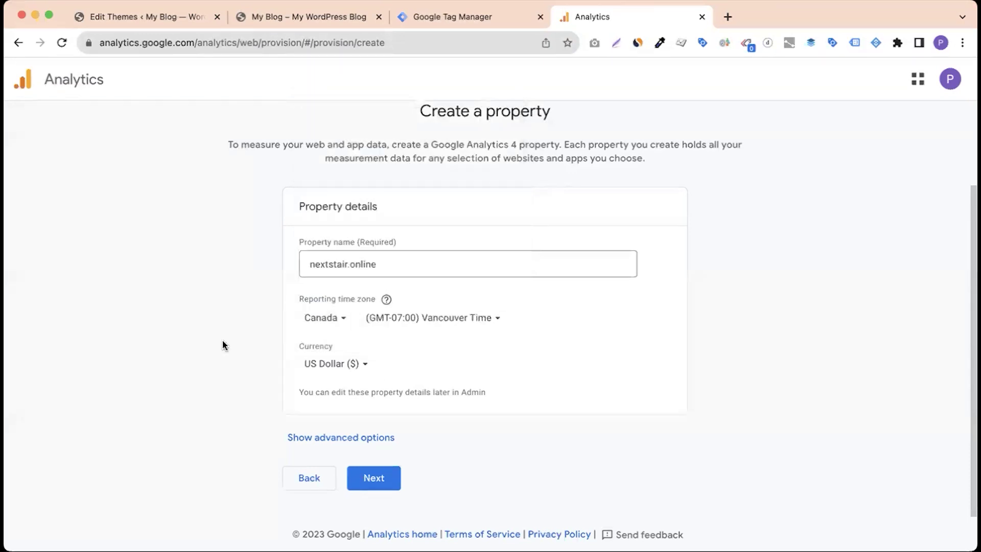
{"action": "left_click", "coordinate": [307, 438]}
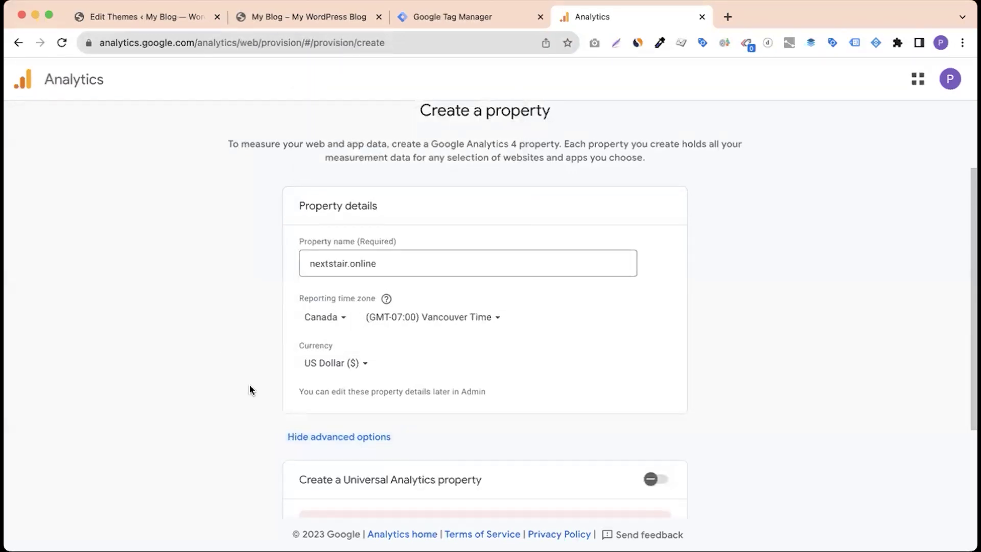
{"action": "scroll", "coordinate": [266, 381], "scroll_direction": "down", "scroll_amount": 3}
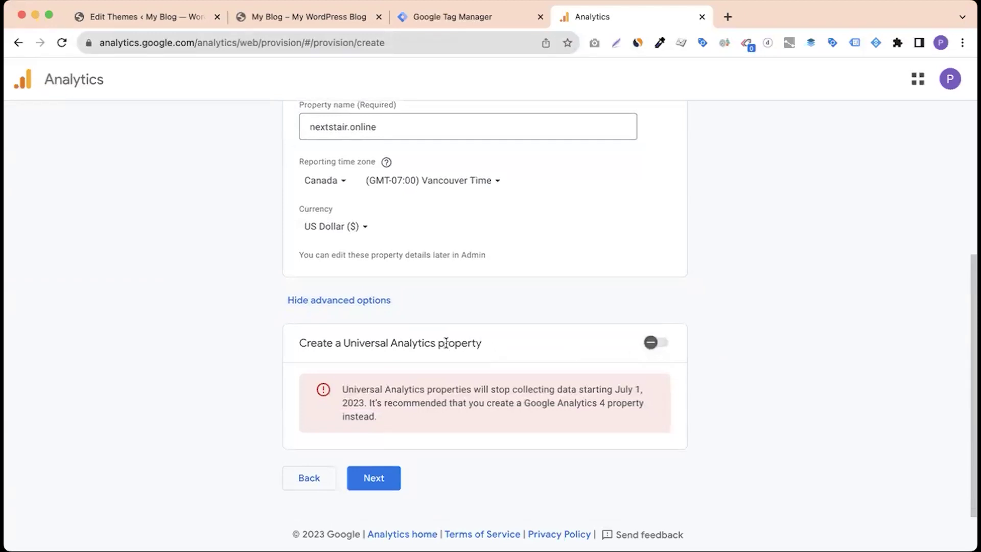
{"action": "left_click", "coordinate": [375, 482]}
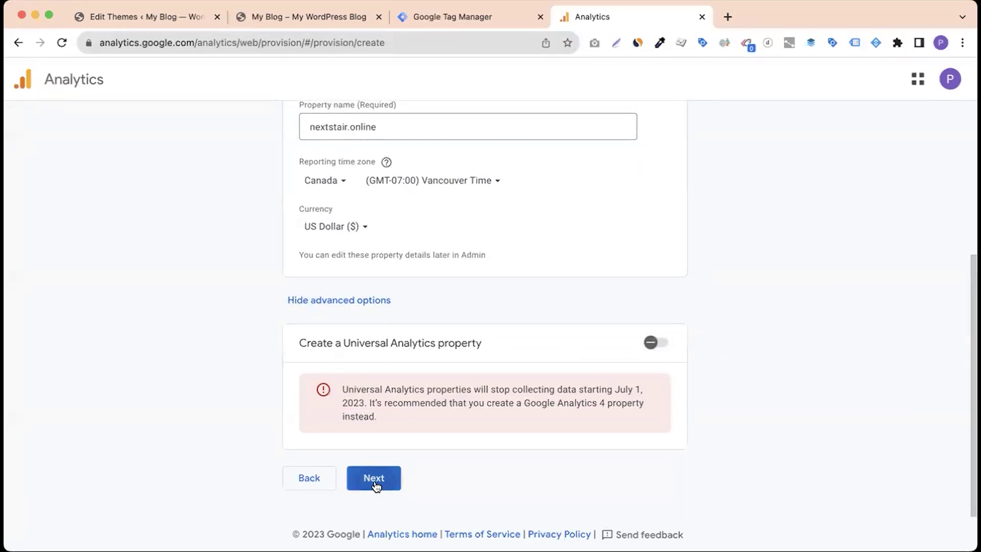
{"action": "scroll", "coordinate": [327, 314], "scroll_direction": "down", "scroll_amount": 2}
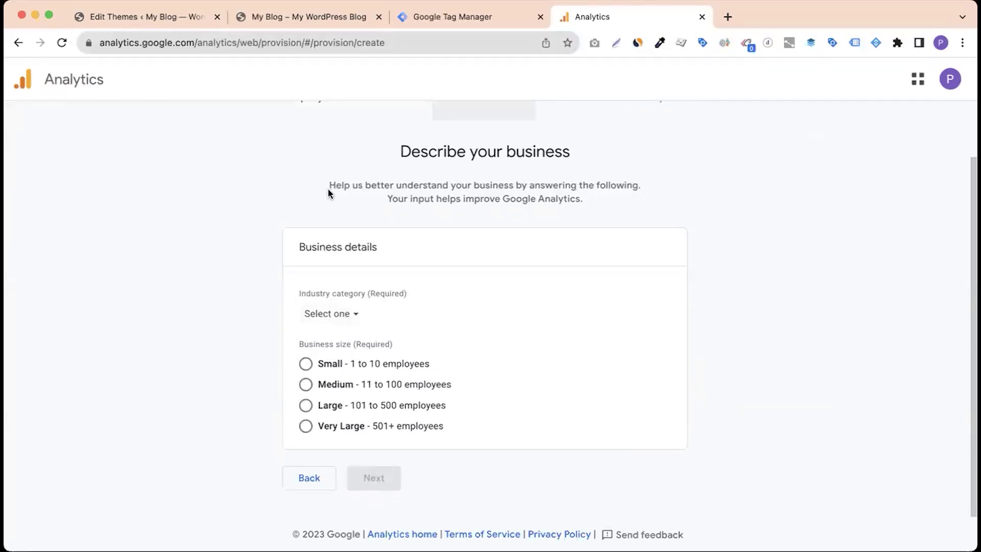
Set the industry to Other Business Activity and size to Small (1 to 10 employees)
{"action": "left_click", "coordinate": [336, 312]}
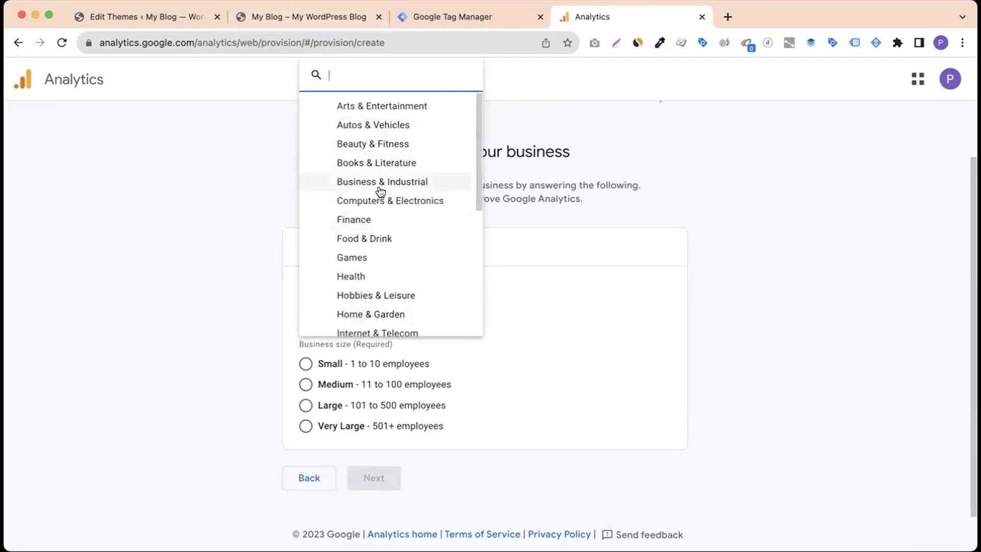
{"action": "scroll", "coordinate": [380, 191], "scroll_direction": "down", "scroll_amount": 4}
{"action": "scroll", "coordinate": [380, 194], "scroll_direction": "down", "scroll_amount": 5}
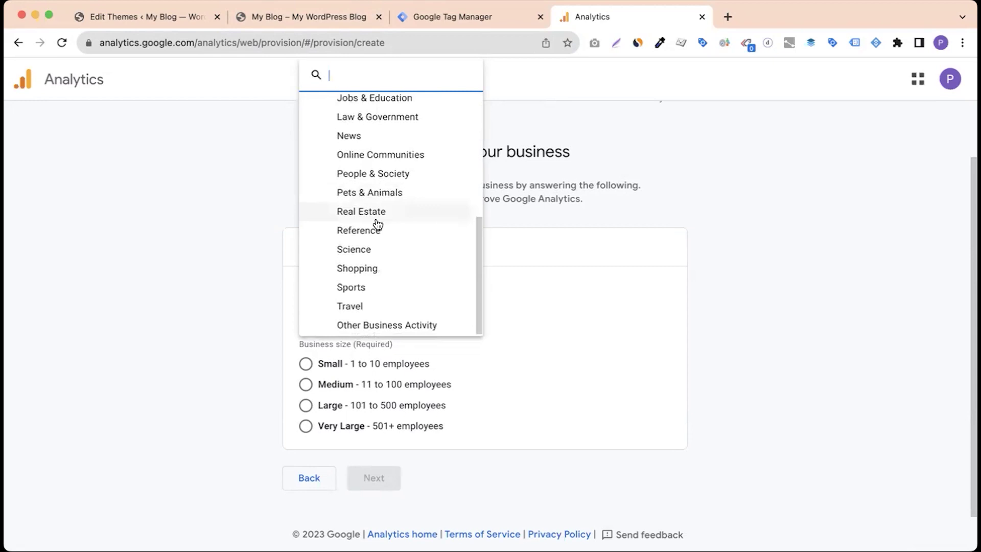
{"action": "scroll", "coordinate": [374, 236], "scroll_direction": "down", "scroll_amount": 1}
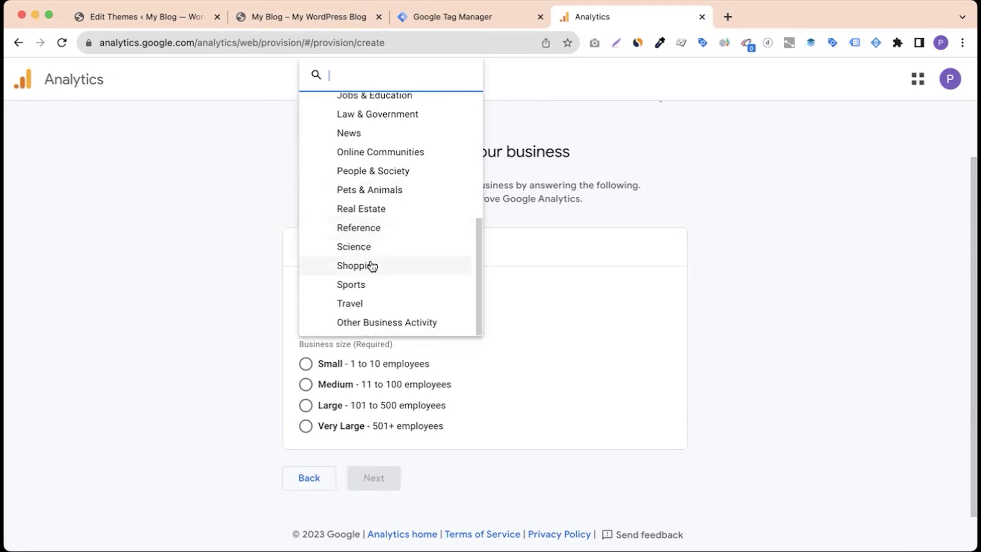
{"action": "left_click", "coordinate": [378, 322]}
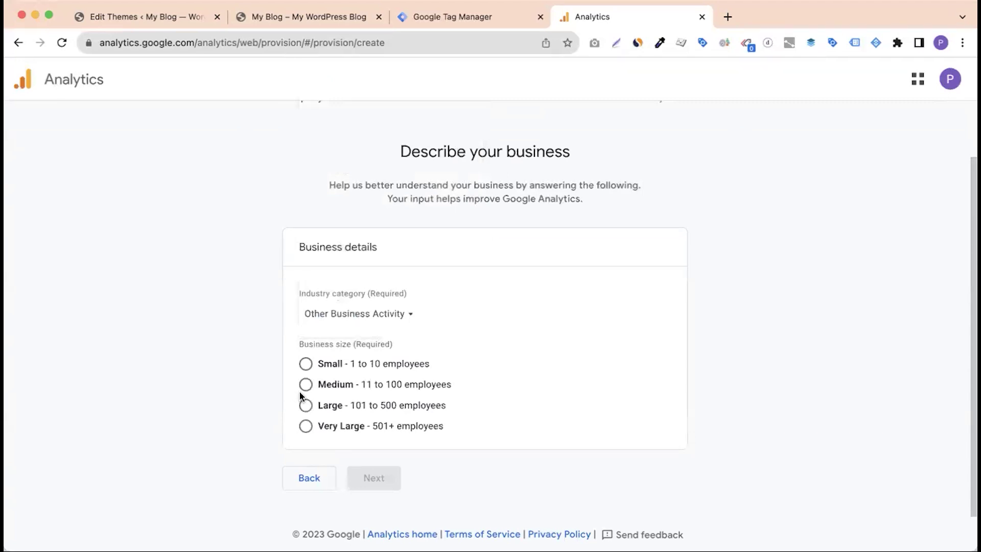
{"action": "left_click", "coordinate": [305, 364]}
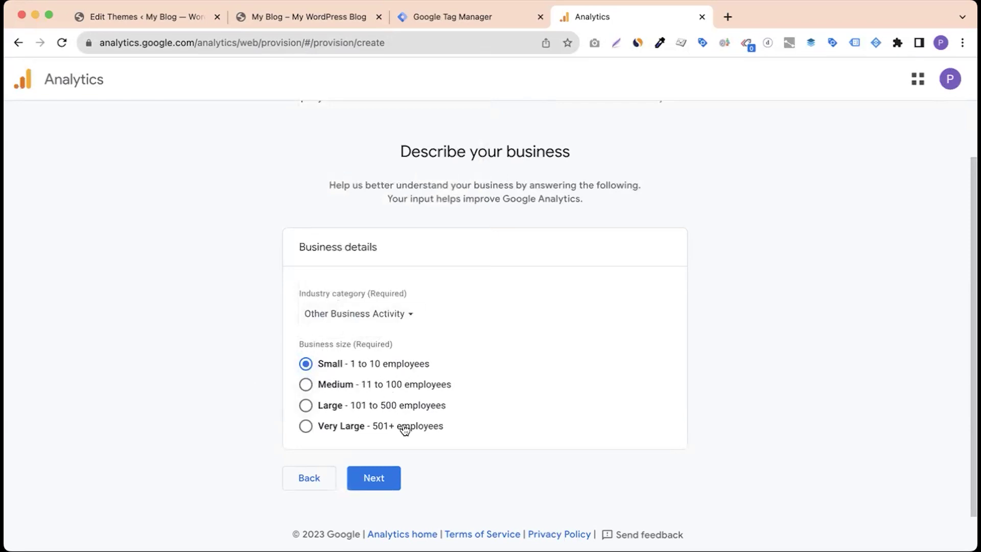
{"action": "left_click", "coordinate": [373, 480]}
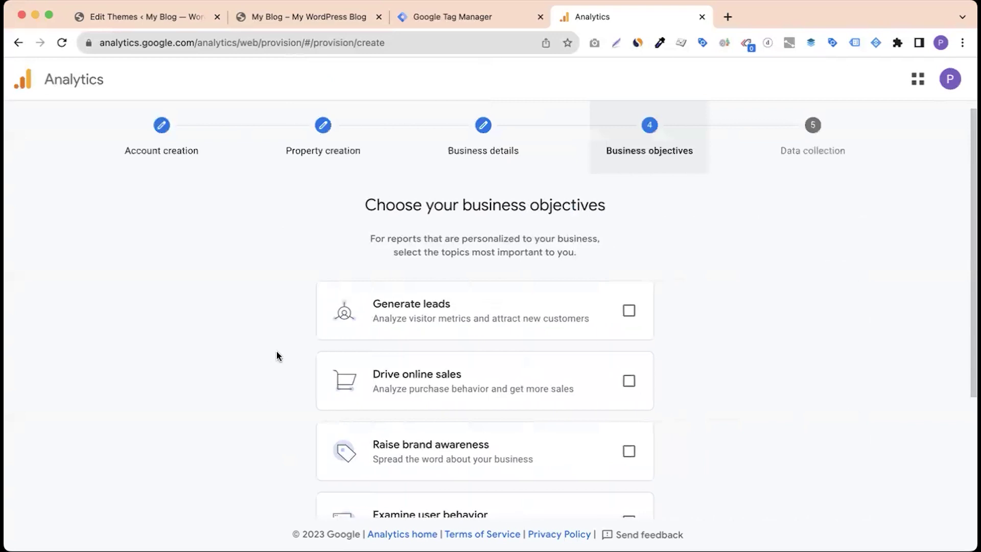
Choose Drive online sales as the business objective and create the account
{"action": "scroll", "coordinate": [276, 351], "scroll_direction": "down", "scroll_amount": 3}
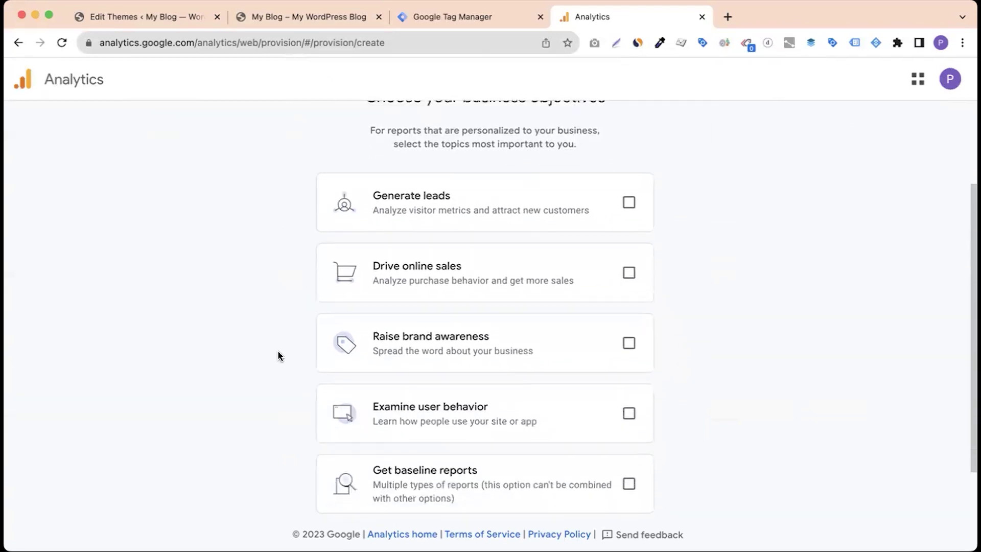
{"action": "scroll", "coordinate": [277, 356], "scroll_direction": "down", "scroll_amount": 1}
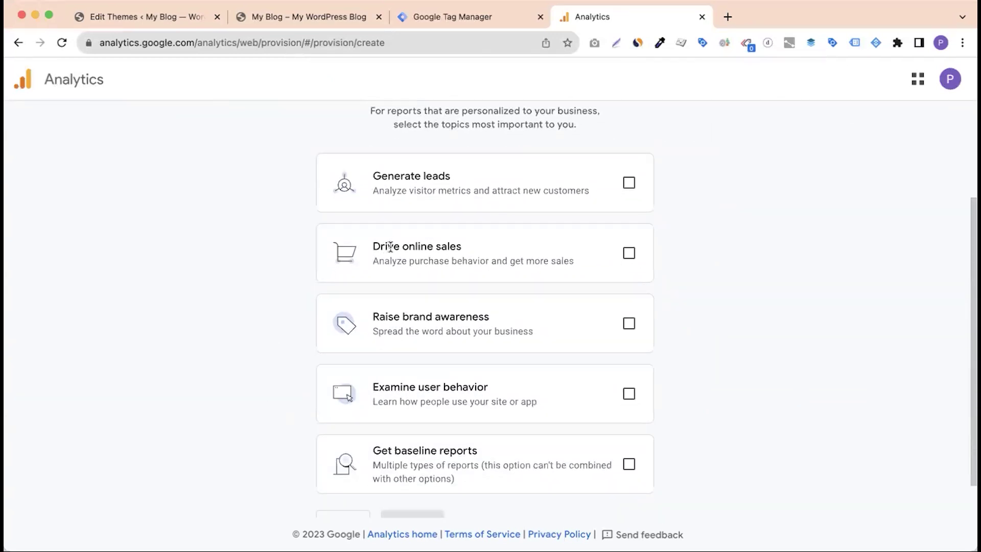
{"action": "left_click", "coordinate": [628, 253]}
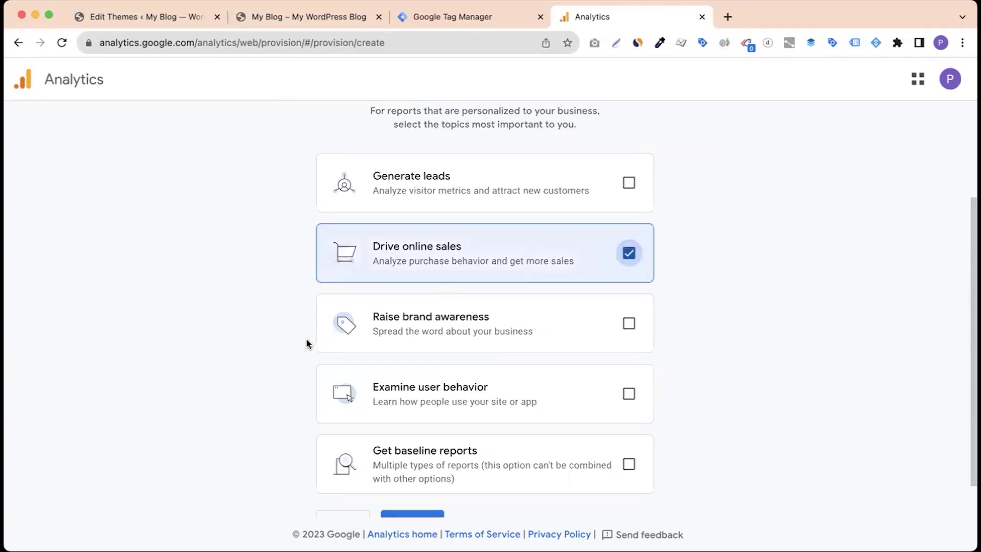
{"action": "scroll", "coordinate": [307, 343], "scroll_direction": "down", "scroll_amount": 2}
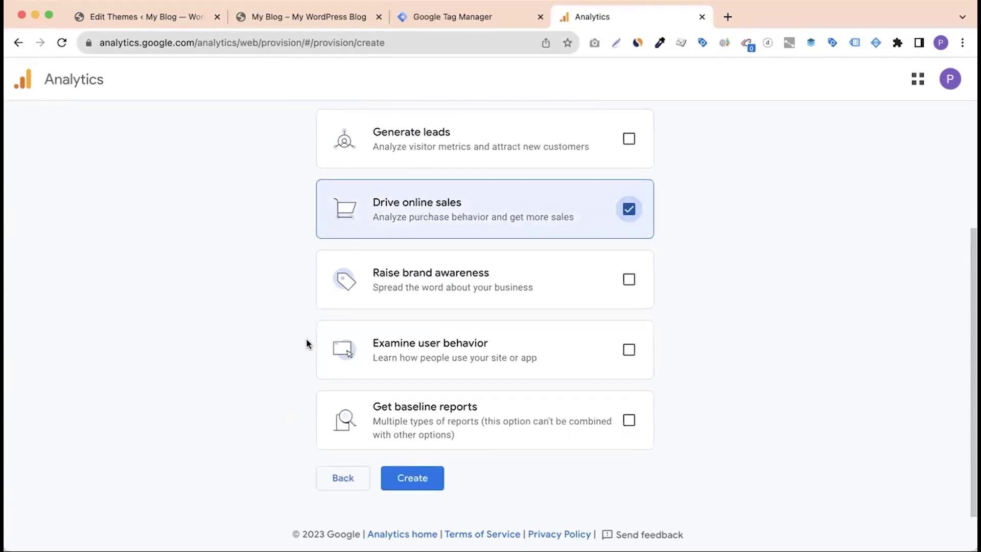
{"action": "left_click", "coordinate": [426, 478]}
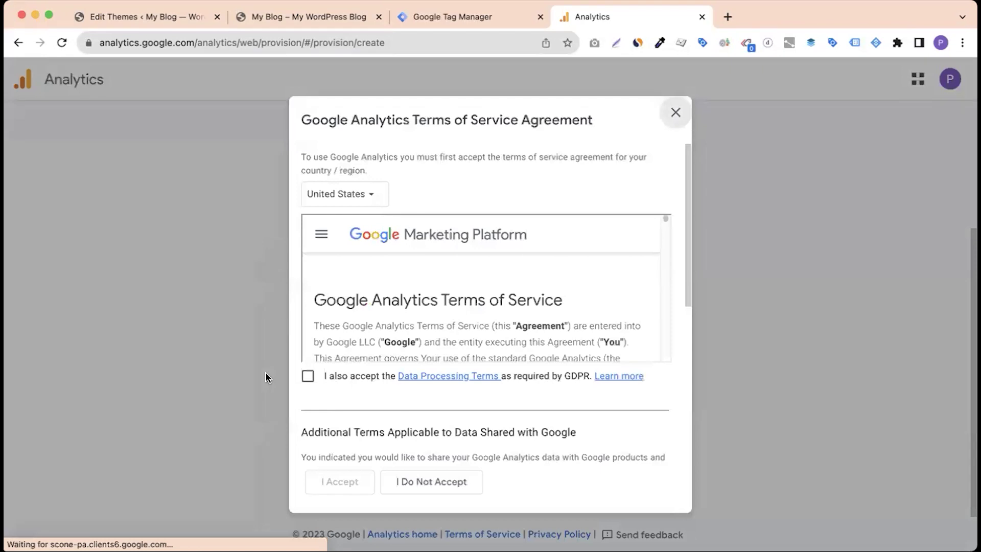
Accept the GDPR Data Processing and Controller-Controller terms with country Canada
{"action": "left_click", "coordinate": [307, 376]}
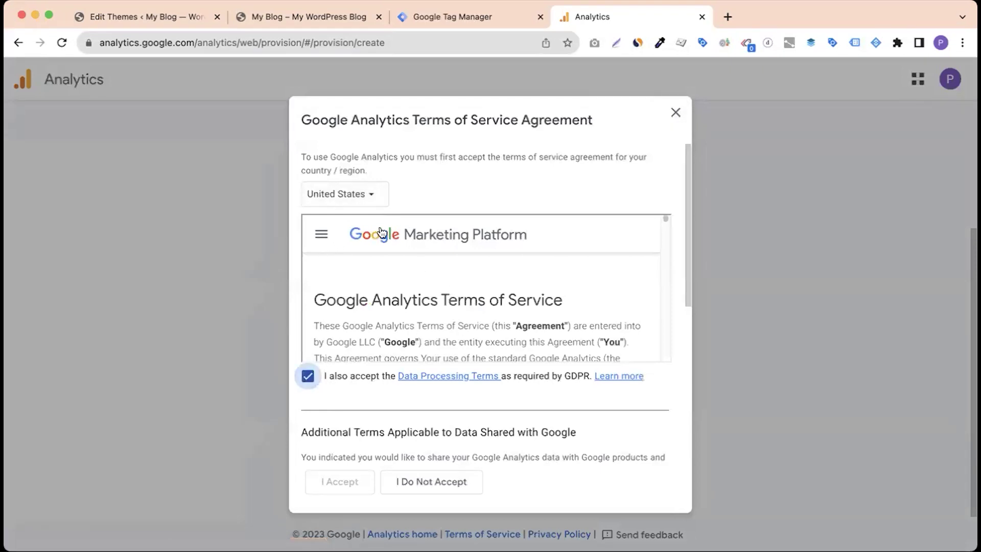
{"action": "left_click", "coordinate": [372, 198]}
{"action": "type", "text": "ca"}
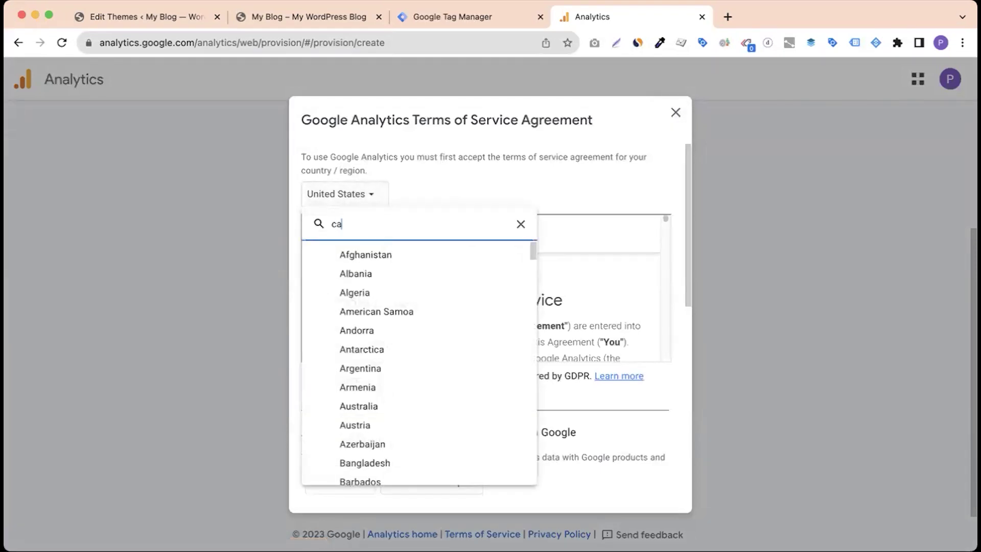
{"action": "left_click", "coordinate": [374, 300]}
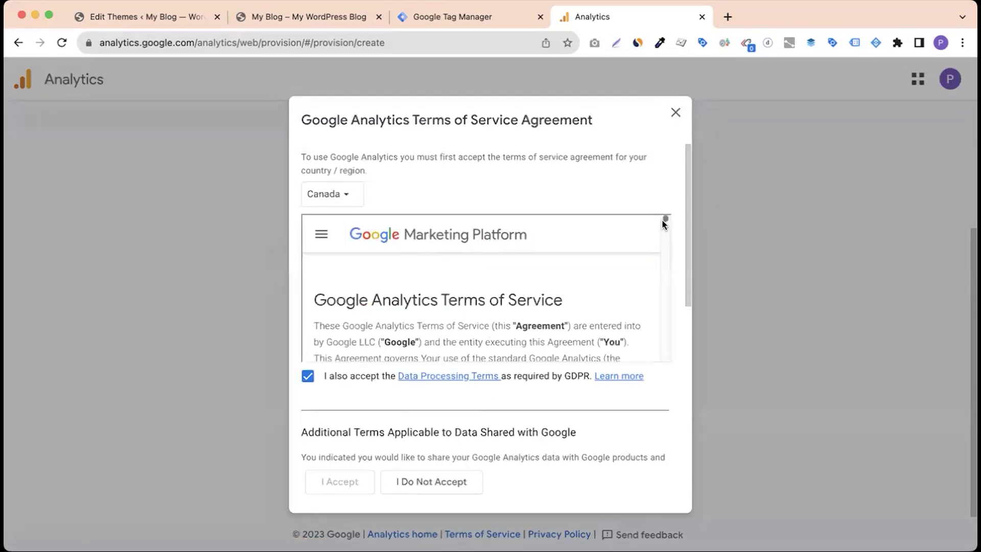
{"action": "left_click_drag", "start_coordinate": [684, 237], "coordinate": [700, 403]}
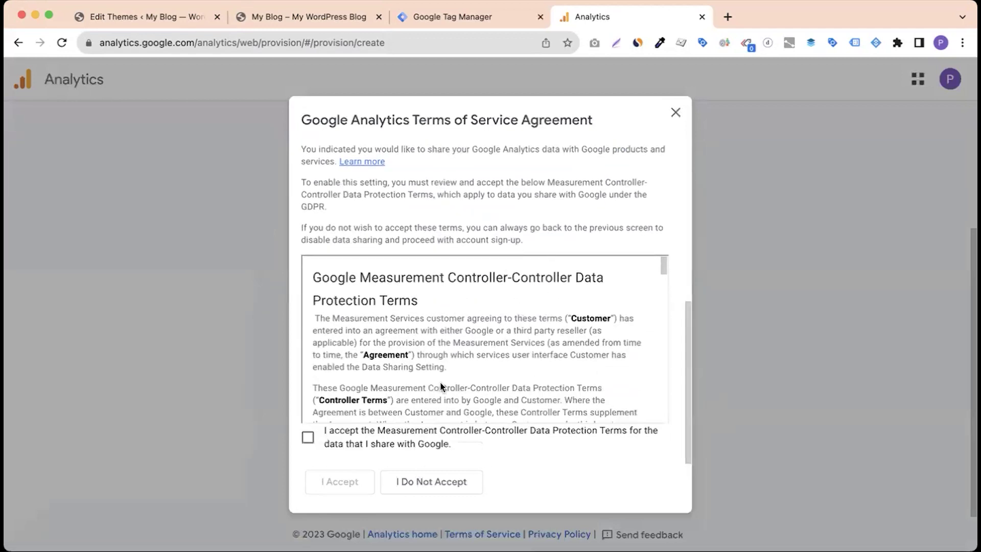
{"action": "left_click", "coordinate": [307, 437]}
{"action": "left_click", "coordinate": [339, 481]}
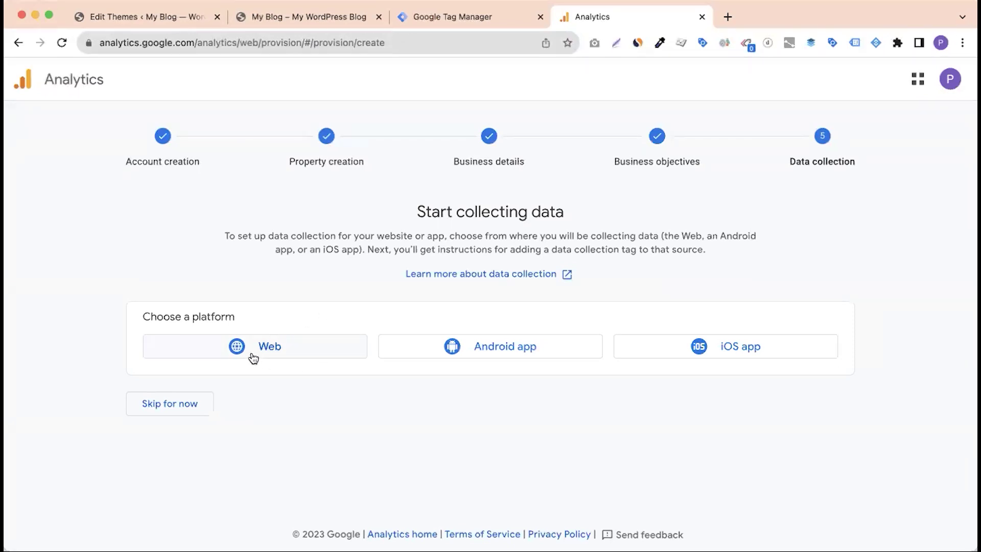
{"action": "left_click", "coordinate": [276, 353]}
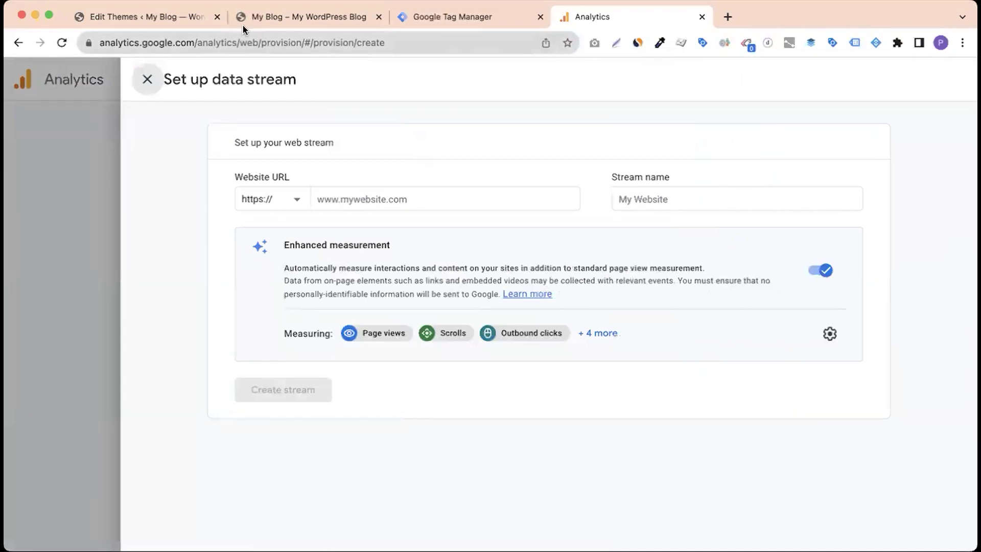
{"action": "left_click", "coordinate": [251, 20]}
{"action": "left_click", "coordinate": [205, 47]}
{"action": "key", "text": "cmd+c"}
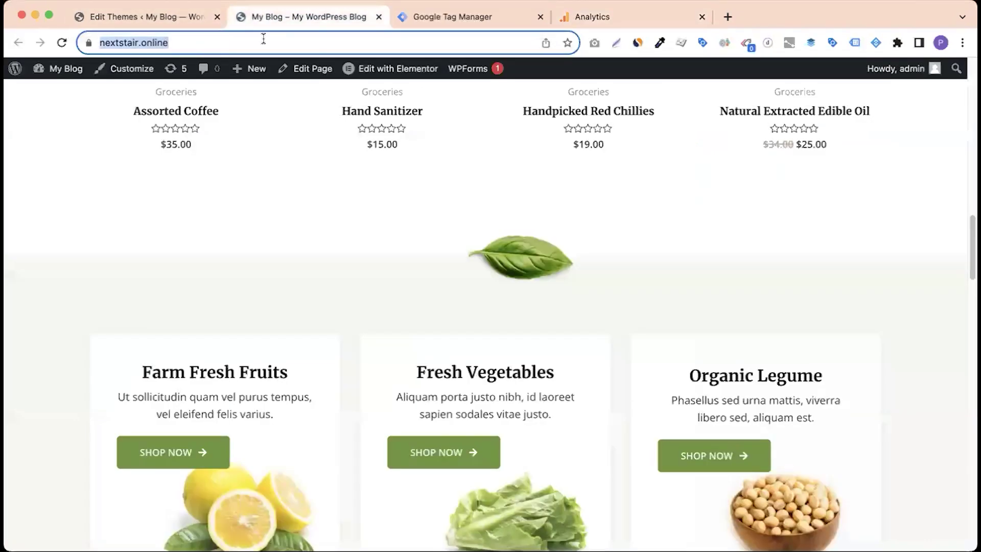
{"action": "left_click", "coordinate": [587, 23]}
{"action": "left_click", "coordinate": [319, 199]}
{"action": "key", "text": "cmd+v"}
{"action": "left_click_drag", "start_coordinate": [350, 199], "coordinate": [298, 198]}
{"action": "key", "text": "BackSpace"}
Name the stream Next Stair and review the enhanced measurement event toggles
{"action": "left_click", "coordinate": [631, 197]}
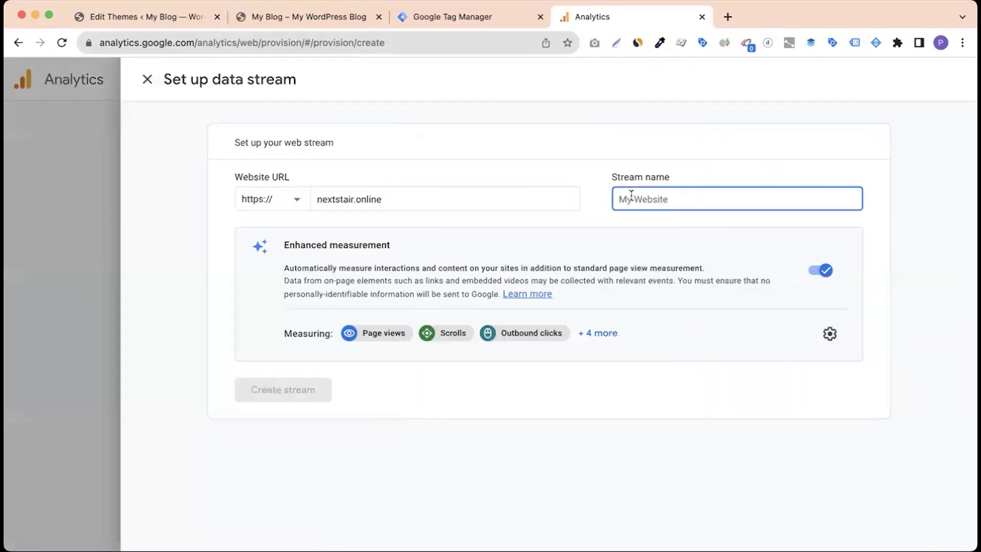
{"action": "type", "text": "Next Stair"}
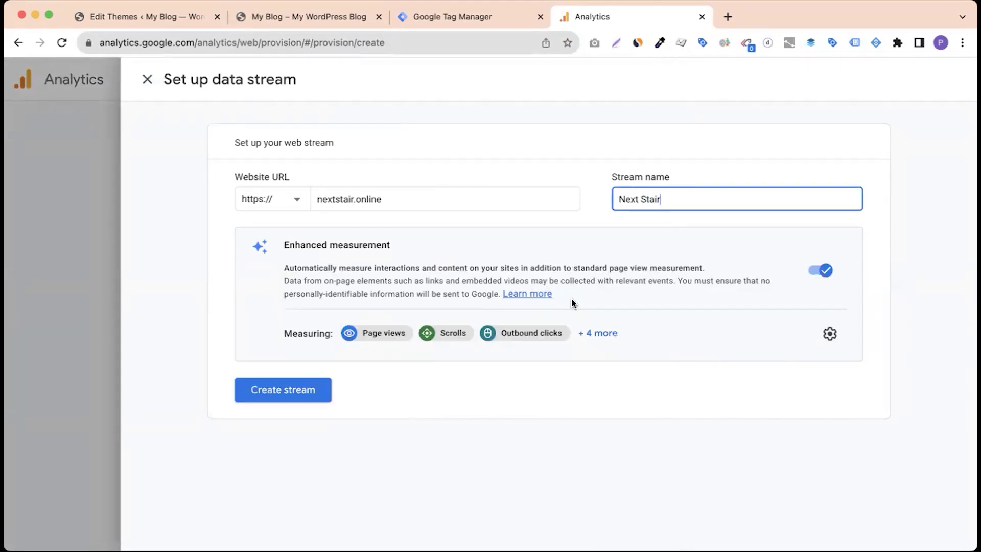
{"action": "left_click", "coordinate": [829, 337]}
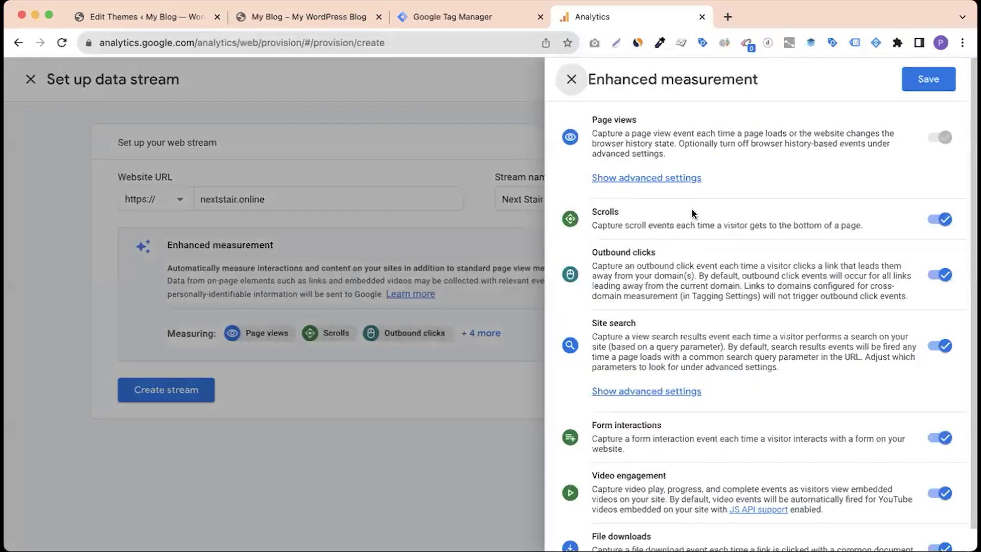
{"action": "scroll", "coordinate": [693, 213], "scroll_direction": "down", "scroll_amount": 1}
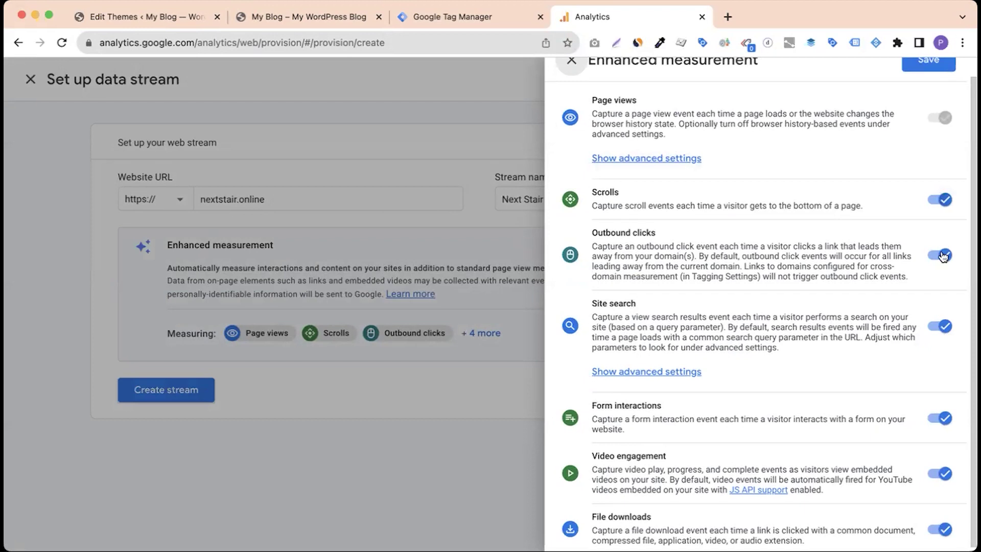
{"action": "scroll", "coordinate": [932, 309], "scroll_direction": "down", "scroll_amount": 1}
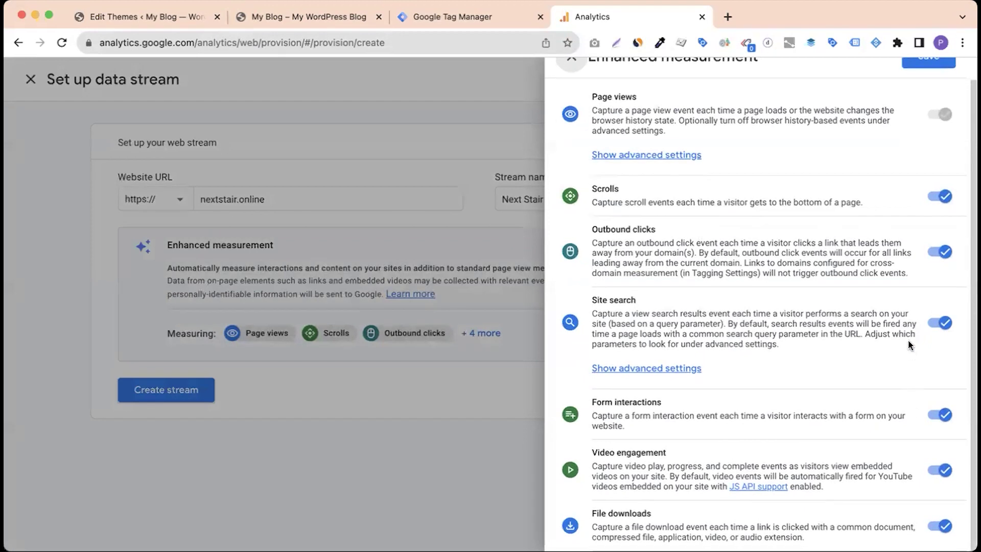
{"action": "scroll", "coordinate": [908, 339], "scroll_direction": "up", "scroll_amount": 1}
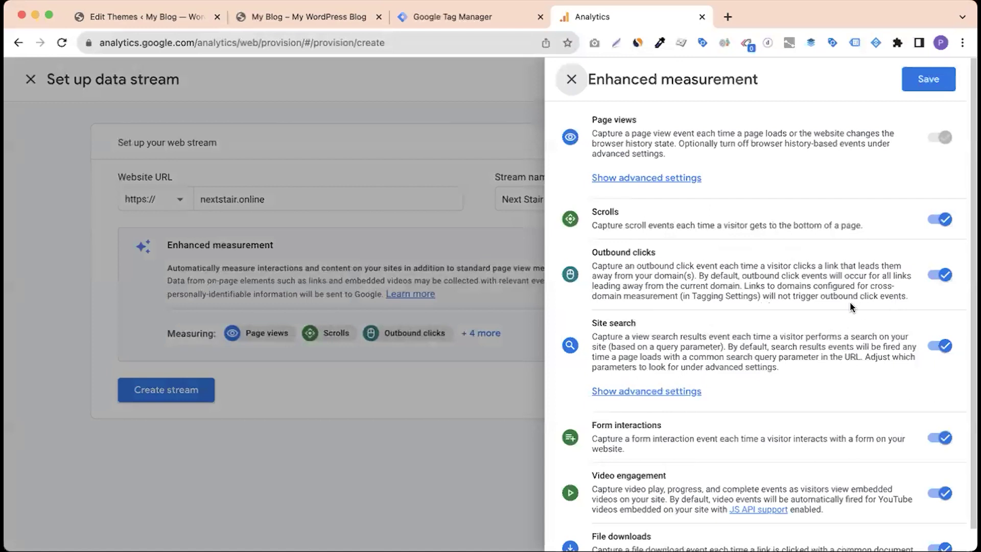
{"action": "scroll", "coordinate": [766, 356], "scroll_direction": "down", "scroll_amount": 1}
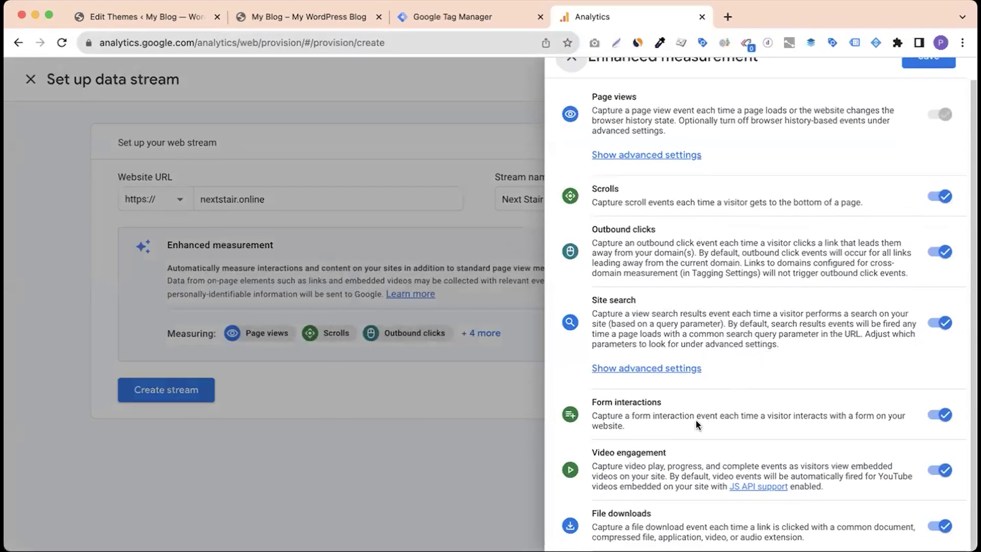
{"action": "scroll", "coordinate": [697, 424], "scroll_direction": "up", "scroll_amount": 1}
{"action": "left_click", "coordinate": [570, 90]}
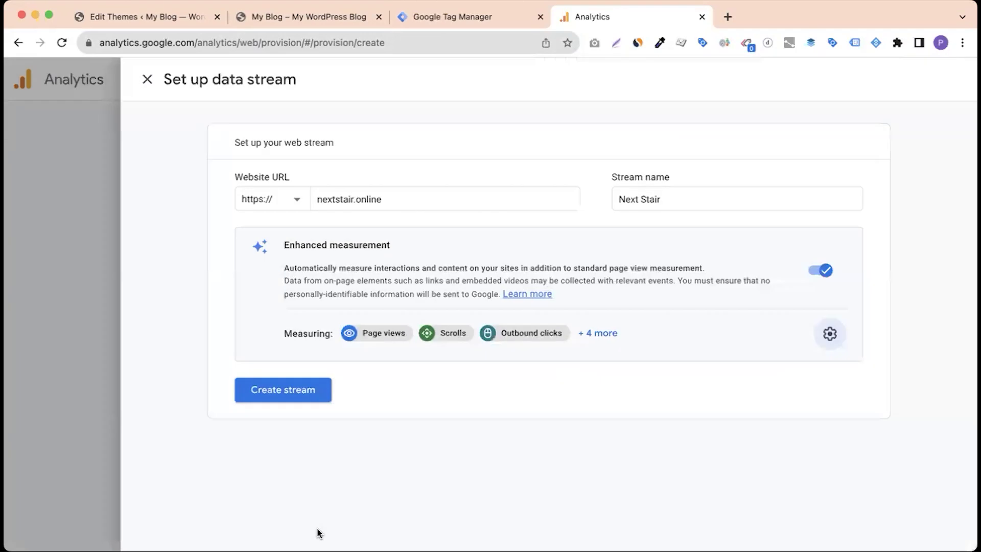
Create the Next Stair web stream and review its manual tag installation snippet
{"action": "left_click", "coordinate": [271, 391]}
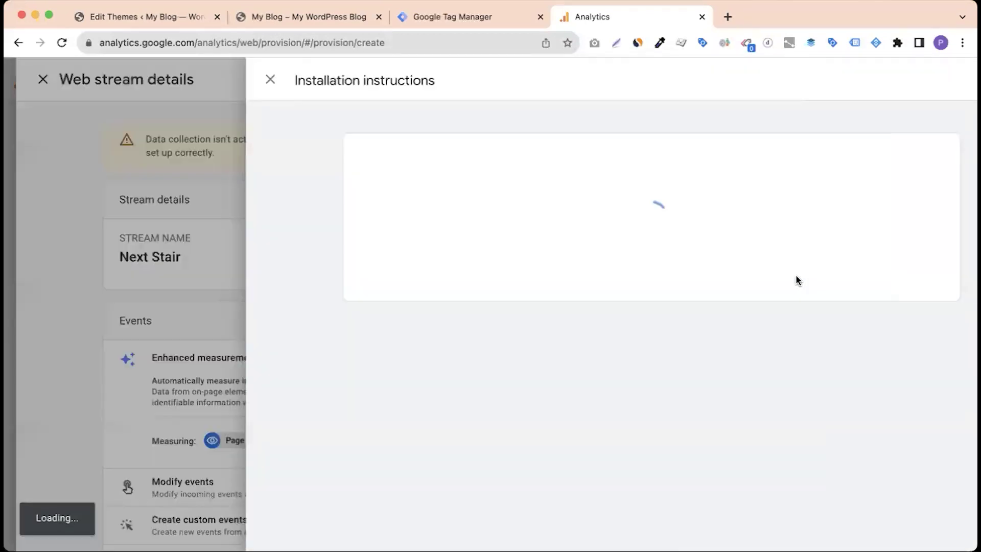
{"action": "left_click", "coordinate": [190, 81]}
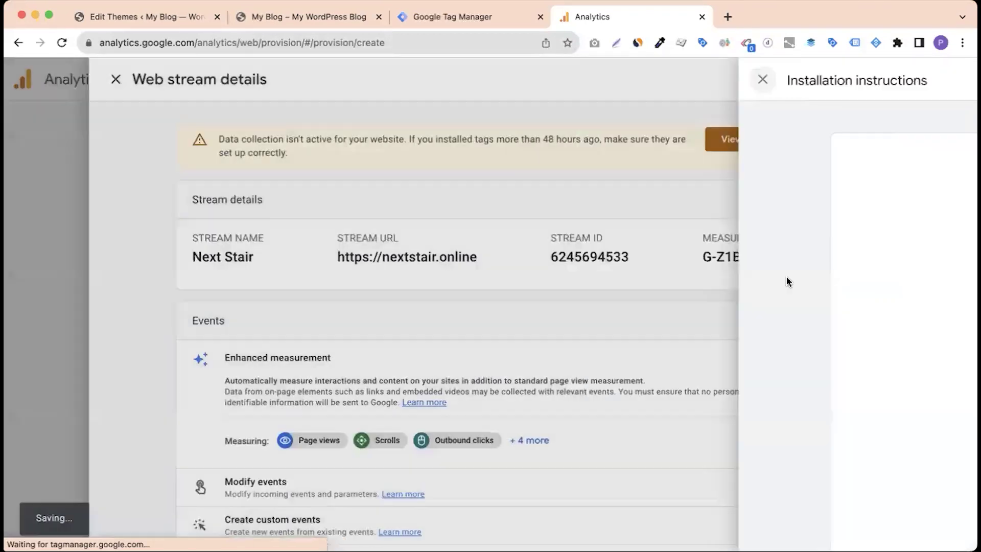
{"action": "scroll", "coordinate": [685, 299], "scroll_direction": "down", "scroll_amount": 5}
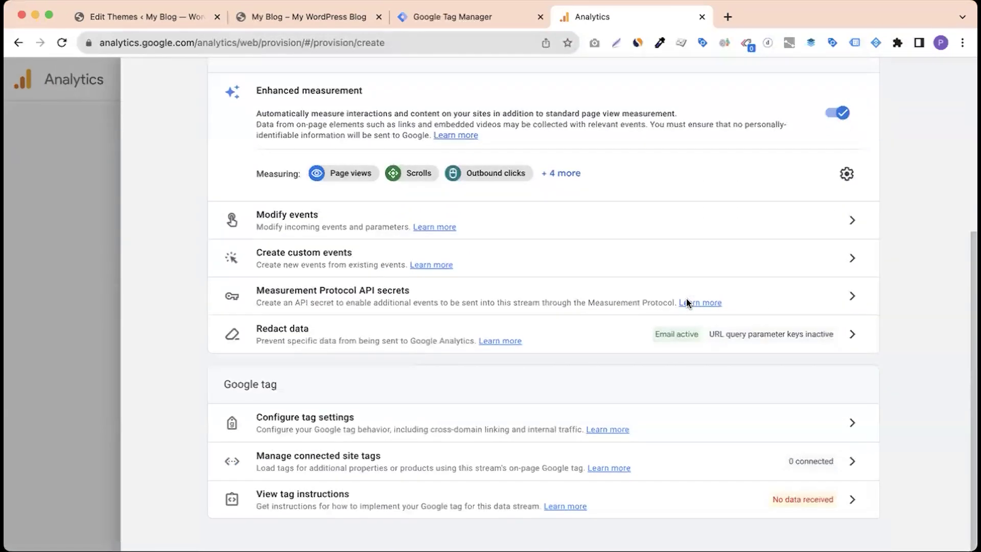
{"action": "left_click", "coordinate": [400, 492]}
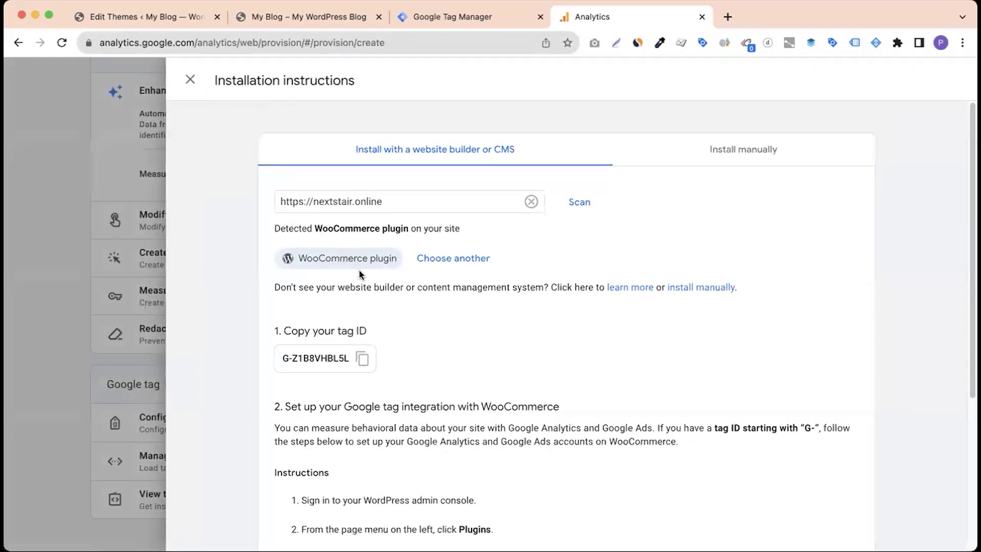
{"action": "scroll", "coordinate": [363, 289], "scroll_direction": "down", "scroll_amount": 5}
{"action": "scroll", "coordinate": [365, 294], "scroll_direction": "up", "scroll_amount": 5}
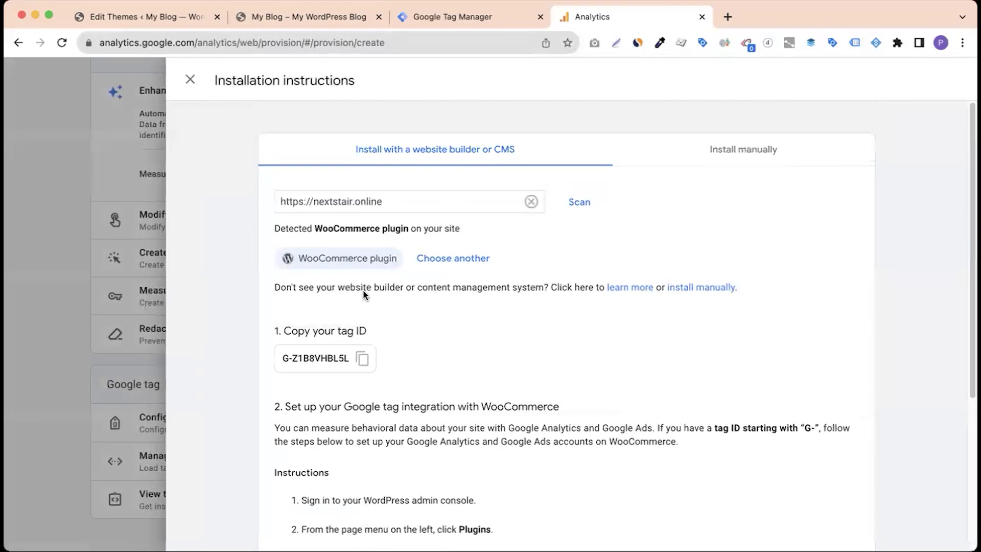
{"action": "left_click", "coordinate": [720, 150]}
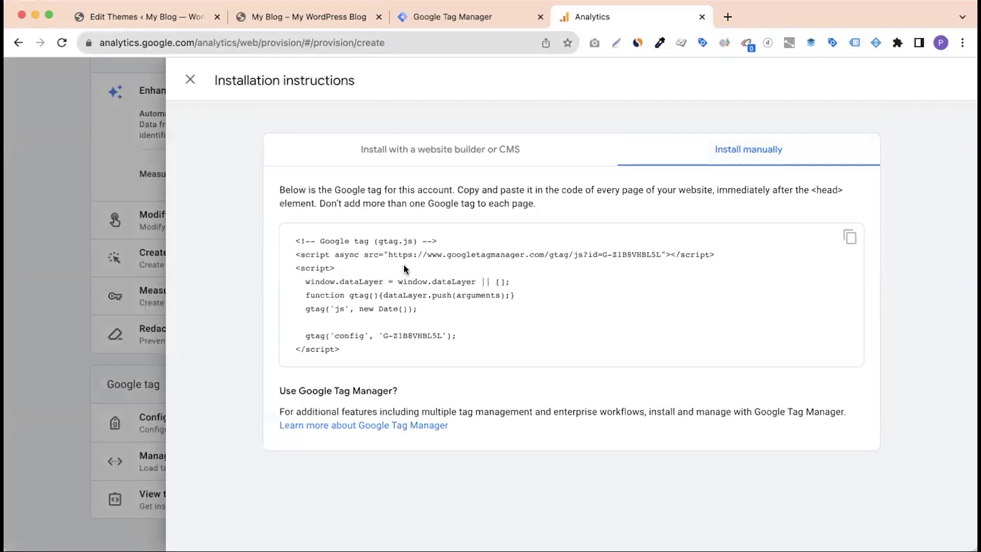
{"action": "left_click", "coordinate": [190, 82]}
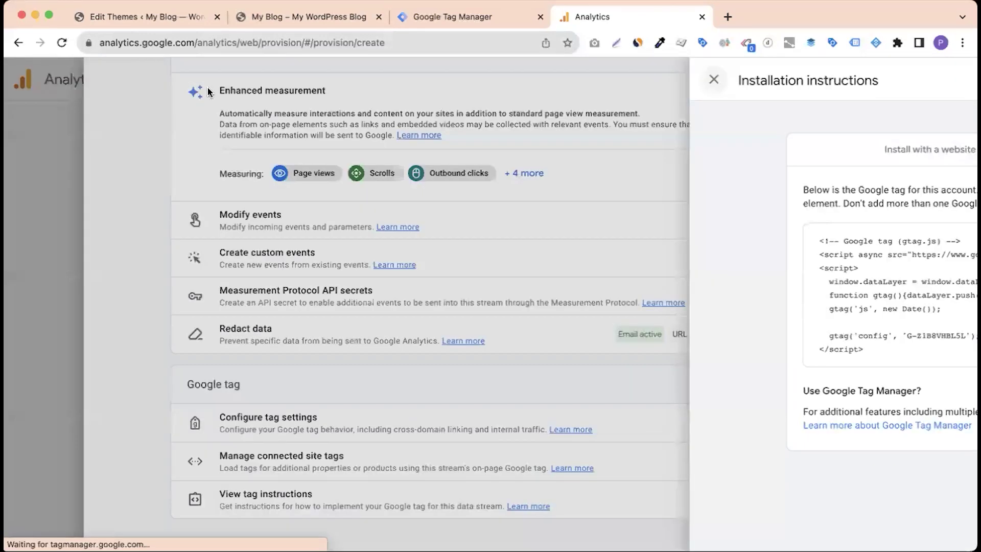
Copy the measurement ID G-Z1B8VHBL5L and switch to Tag Manager
{"action": "scroll", "coordinate": [548, 306], "scroll_direction": "up", "scroll_amount": 5}
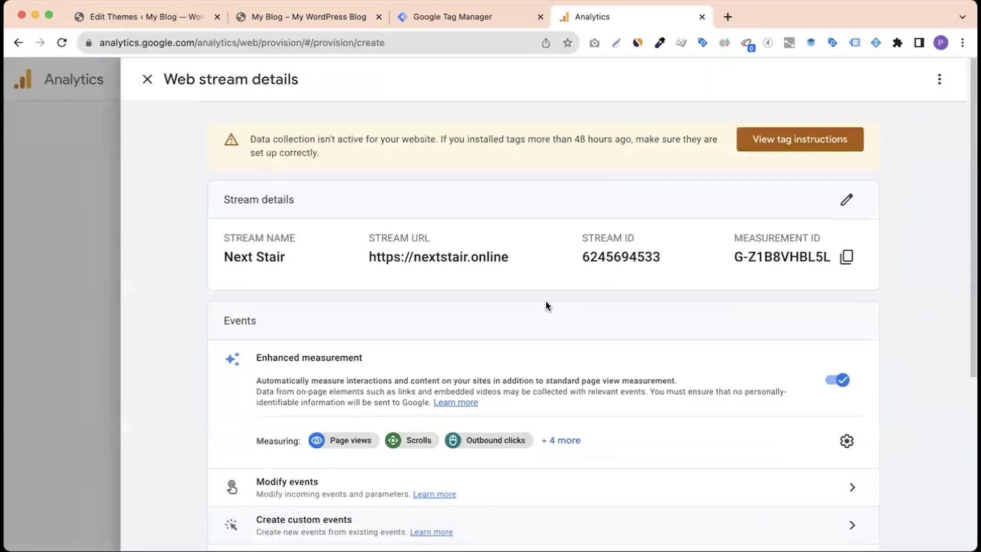
{"action": "left_click", "coordinate": [846, 258]}
{"action": "left_click", "coordinate": [448, 18]}
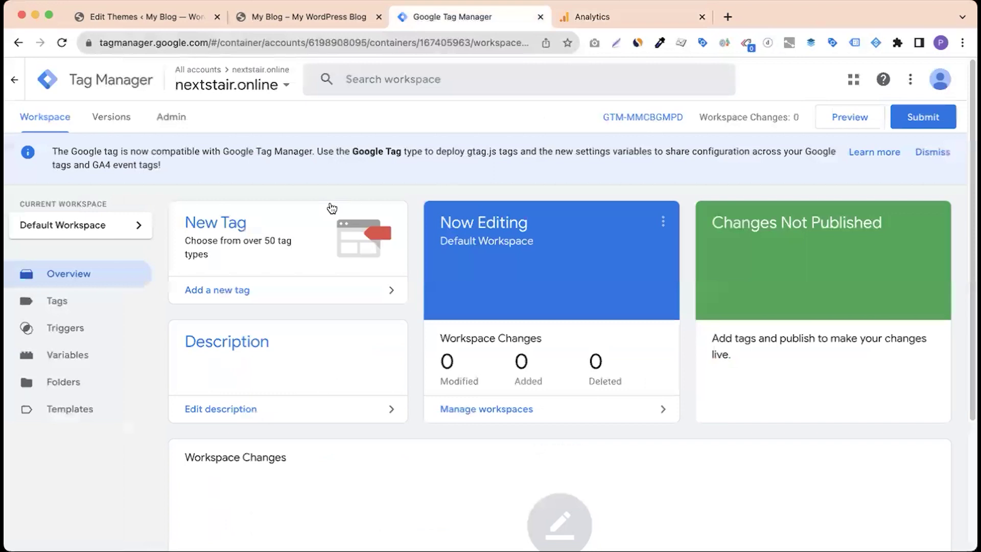
Close the WordPress theme editor tab and go to the Tag Manager workspace
{"action": "left_click", "coordinate": [620, 21]}
{"action": "left_click", "coordinate": [145, 17]}
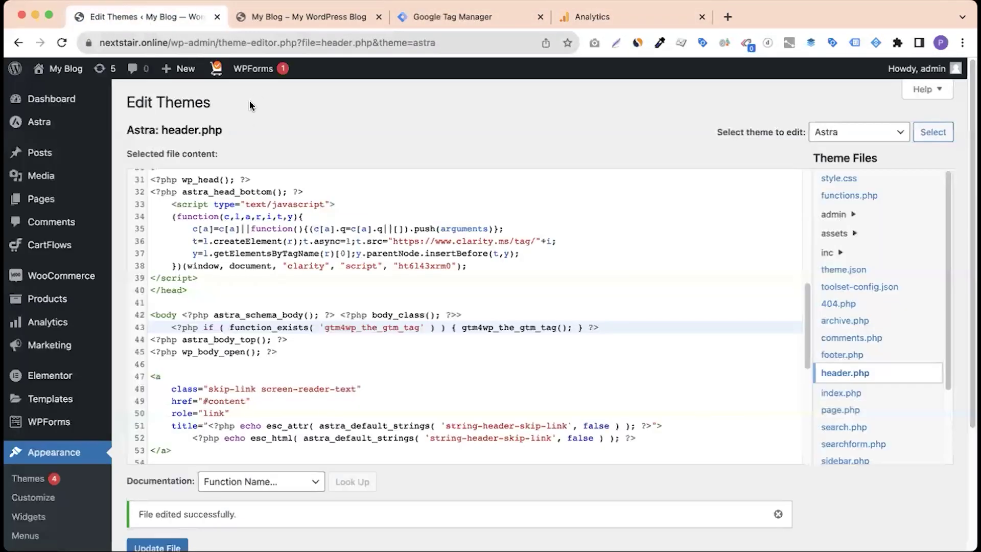
{"action": "left_click", "coordinate": [306, 19]}
{"action": "left_click", "coordinate": [217, 18]}
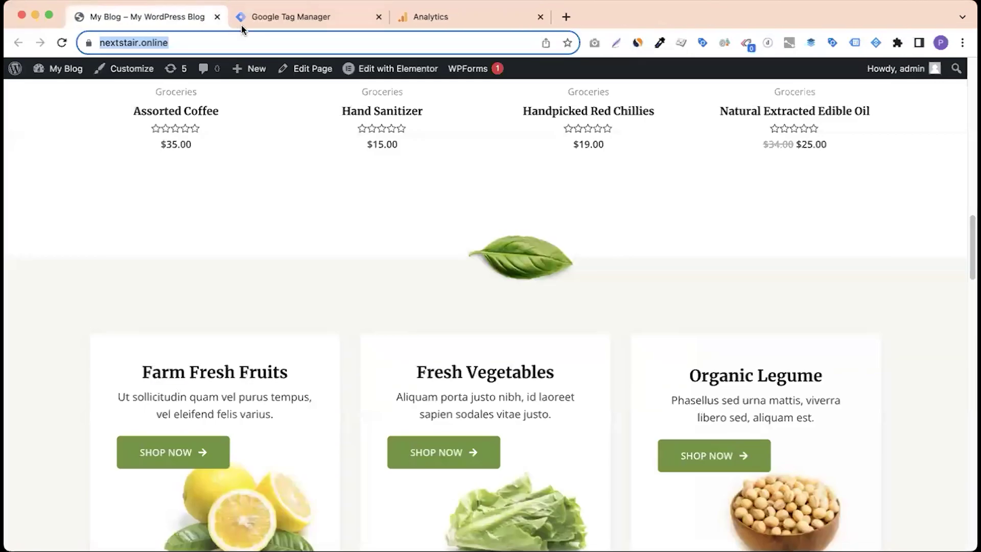
{"action": "left_click", "coordinate": [323, 21]}
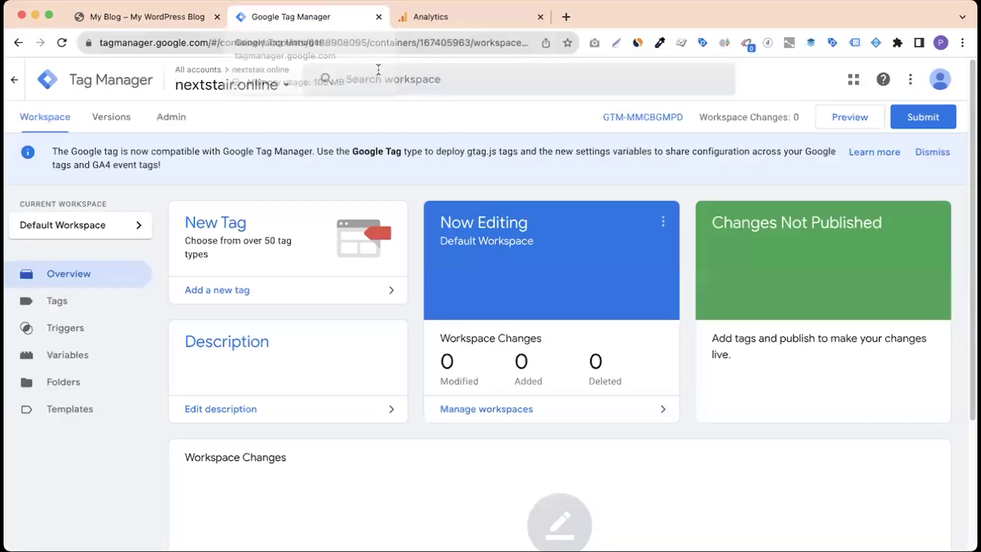
Create a new Google Tag with Tag ID G-Z1B8VHBL5L
{"action": "left_click", "coordinate": [214, 230]}
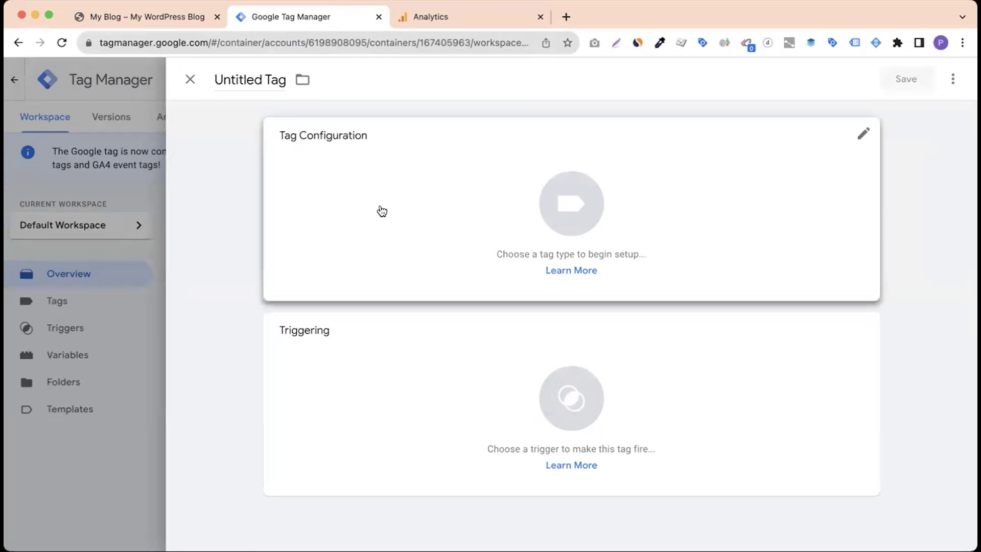
{"action": "left_click", "coordinate": [482, 206]}
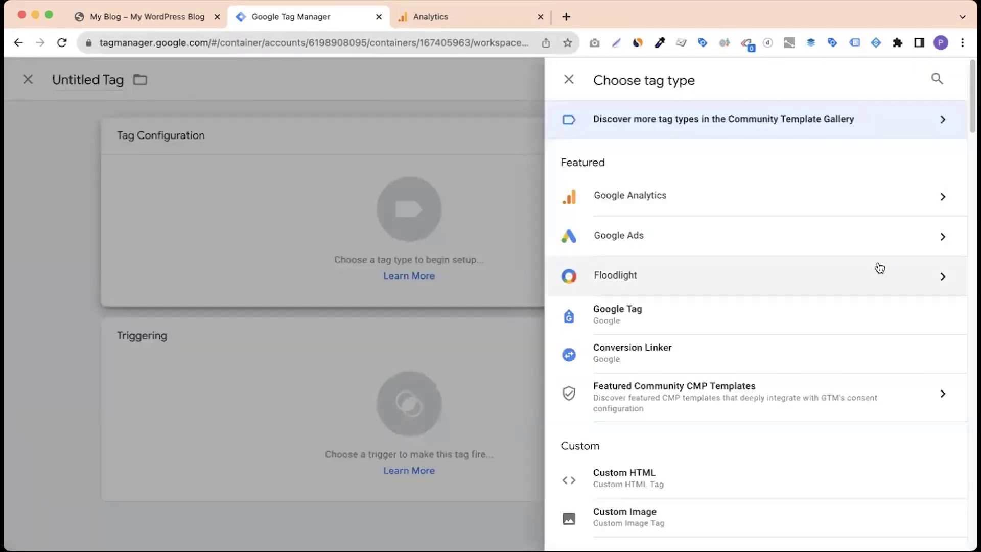
{"action": "left_click", "coordinate": [770, 202]}
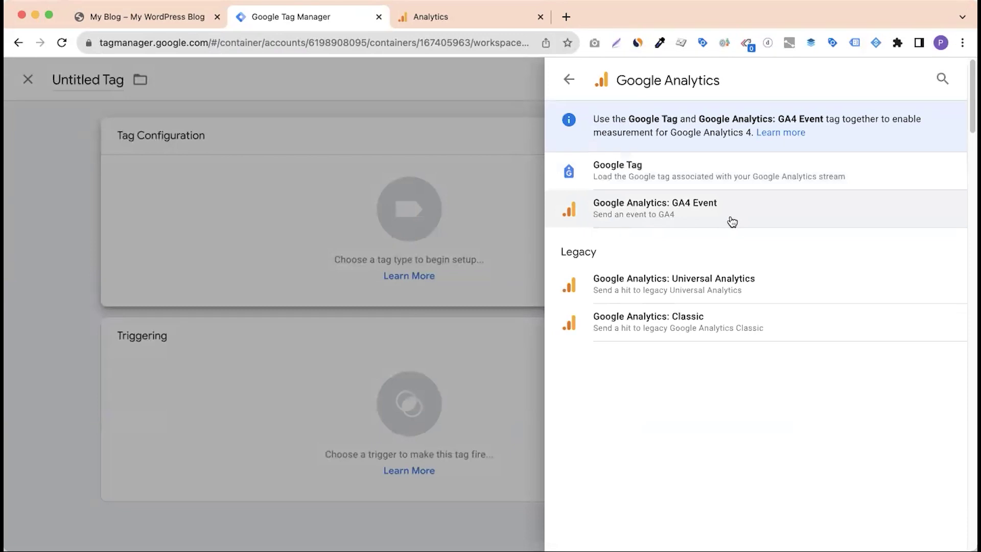
{"action": "left_click", "coordinate": [670, 177]}
{"action": "left_click", "coordinate": [366, 274]}
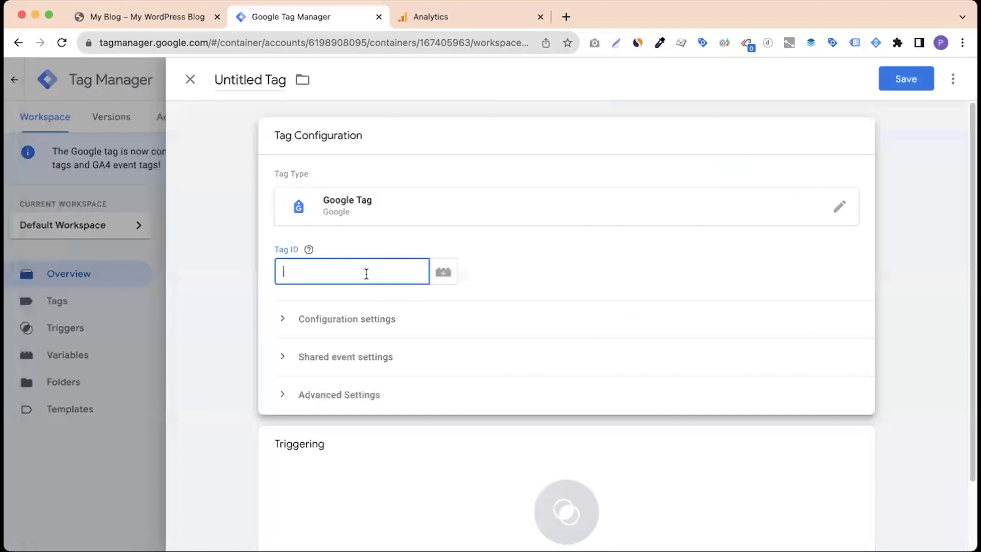
{"action": "key", "text": "super+v"}
Review the Google Tag's configuration settings
{"action": "left_click", "coordinate": [507, 141]}
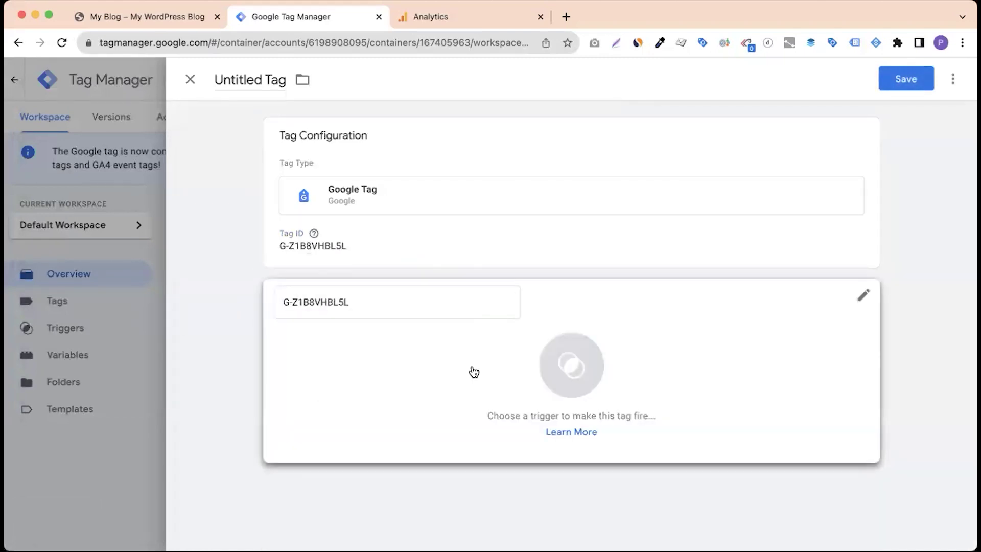
{"action": "left_click", "coordinate": [421, 254]}
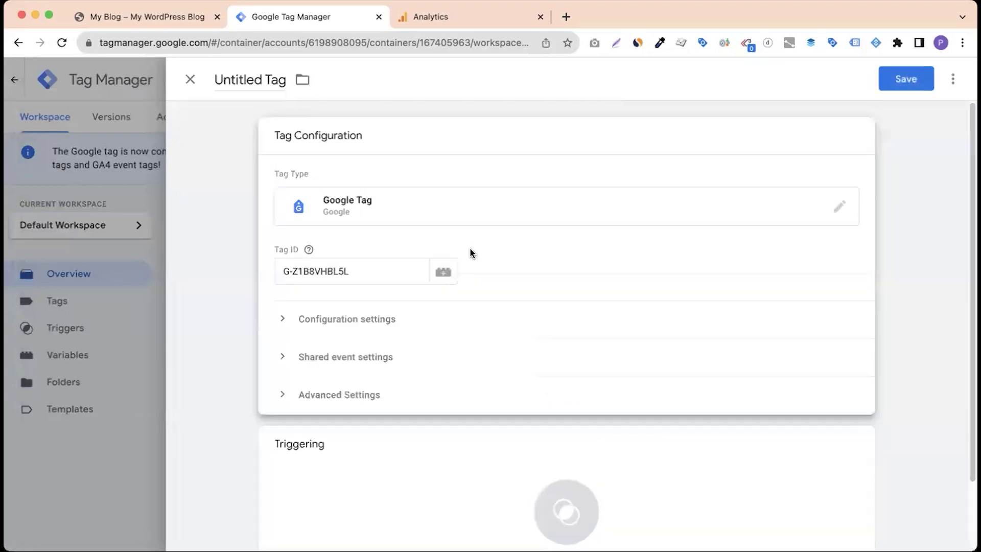
{"action": "left_click", "coordinate": [333, 320]}
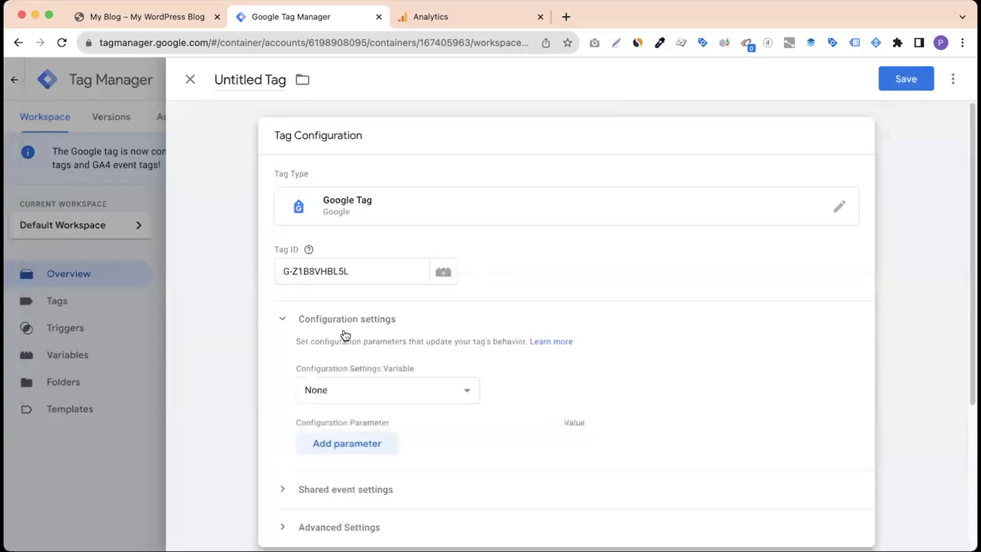
{"action": "left_click", "coordinate": [329, 319]}
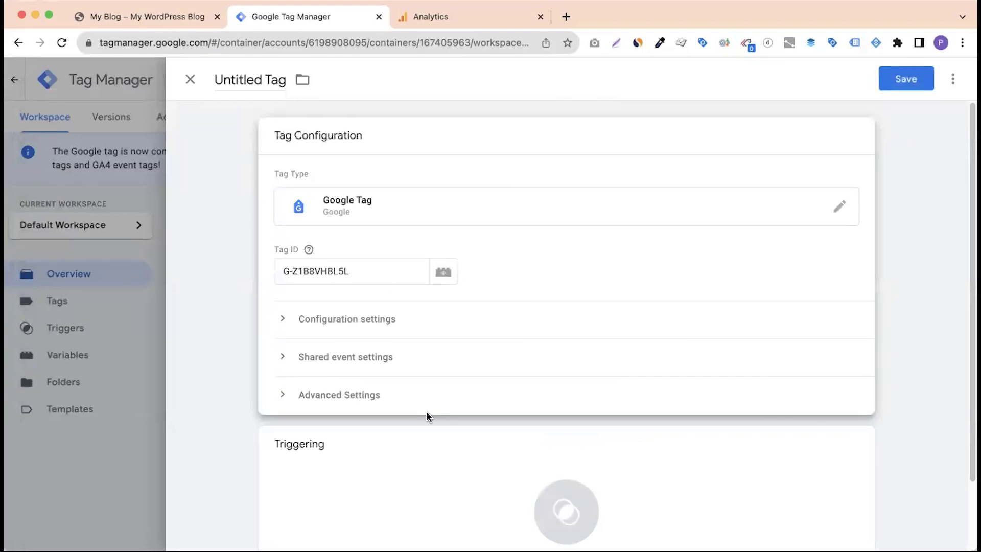
{"action": "scroll", "coordinate": [427, 416], "scroll_direction": "down", "scroll_amount": 3}
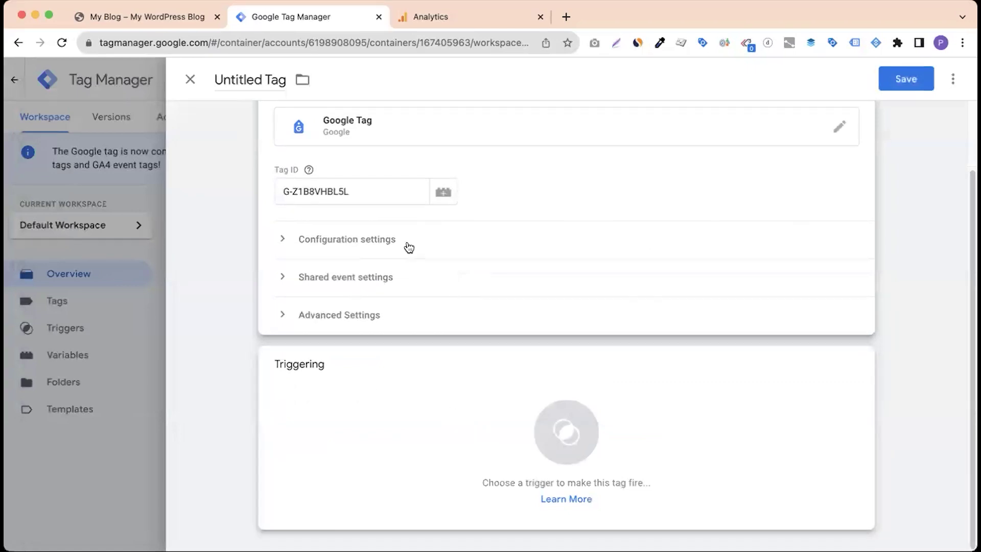
{"action": "scroll", "coordinate": [526, 302], "scroll_direction": "up", "scroll_amount": 3}
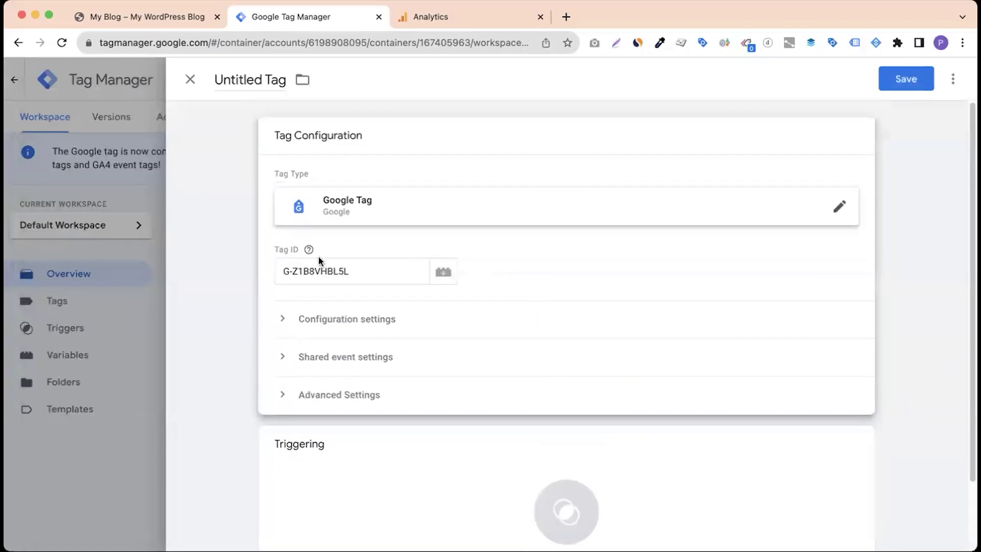
Confirm the Tag ID matches the Analytics measurement ID and bring up the trigger choices
{"action": "left_click", "coordinate": [459, 17]}
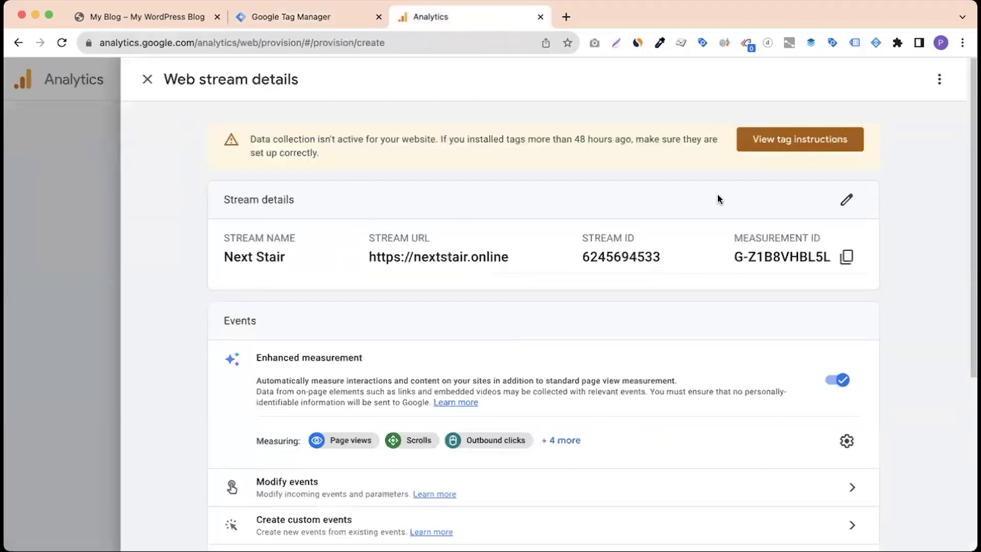
{"action": "left_click", "coordinate": [295, 20]}
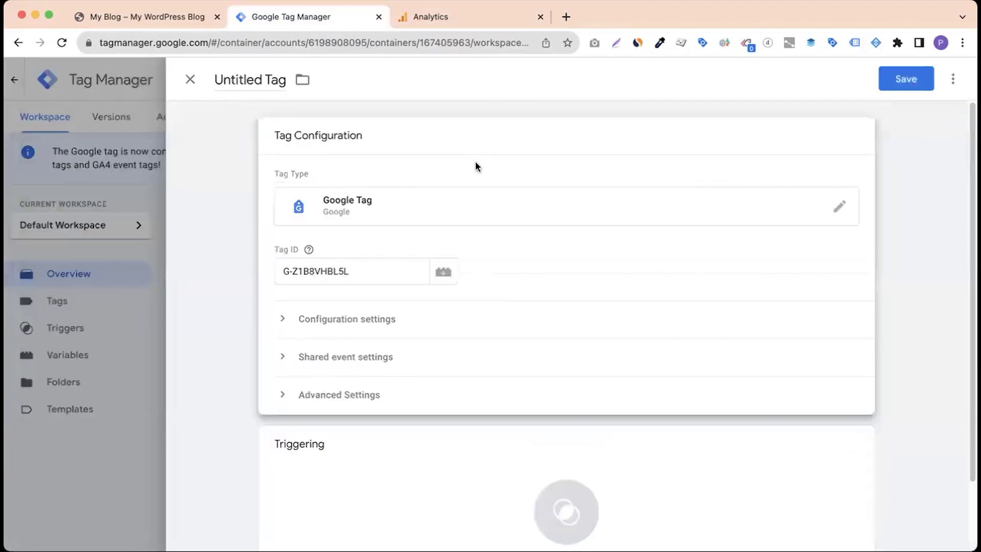
{"action": "scroll", "coordinate": [401, 304], "scroll_direction": "down", "scroll_amount": 3}
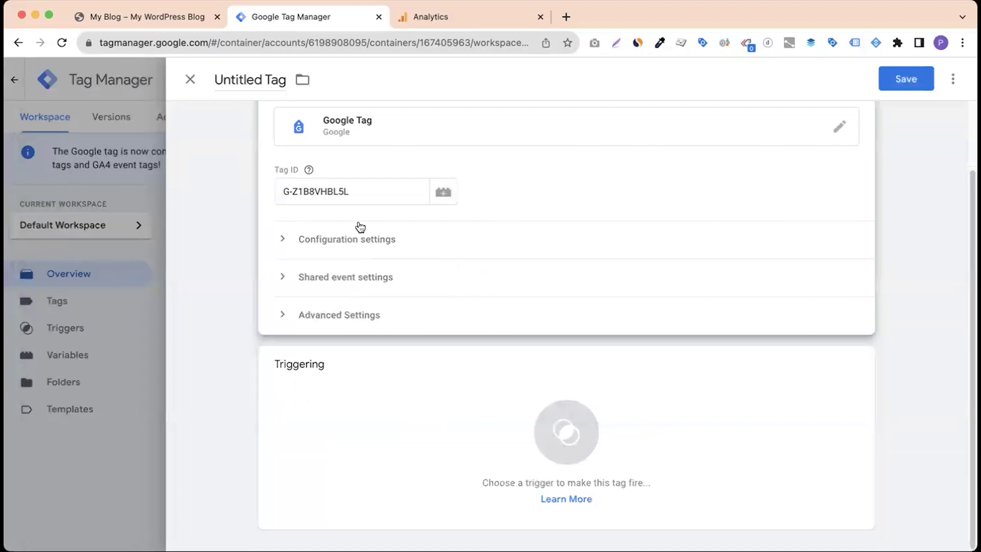
{"action": "left_click", "coordinate": [161, 26]}
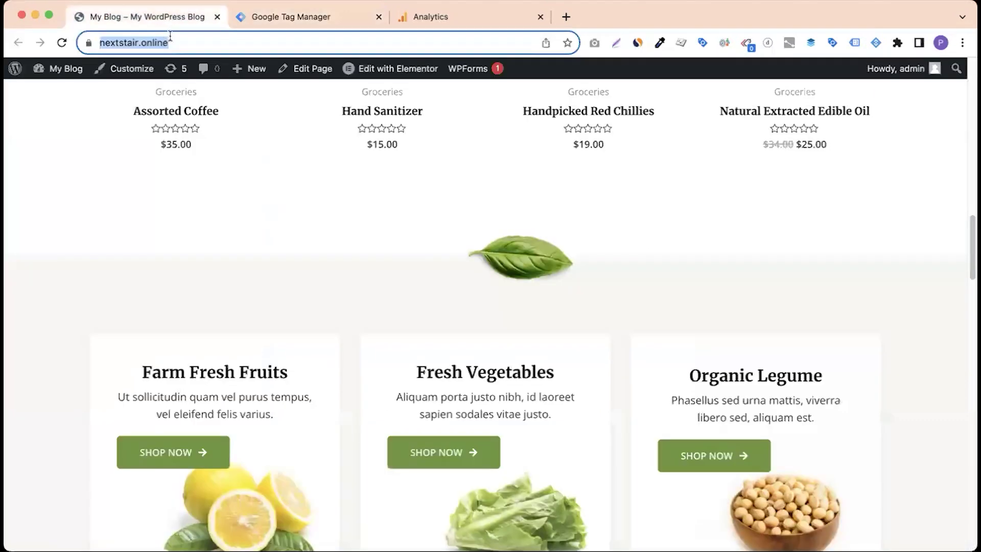
{"action": "scroll", "coordinate": [277, 273], "scroll_direction": "up", "scroll_amount": 10}
{"action": "left_click", "coordinate": [284, 17]}
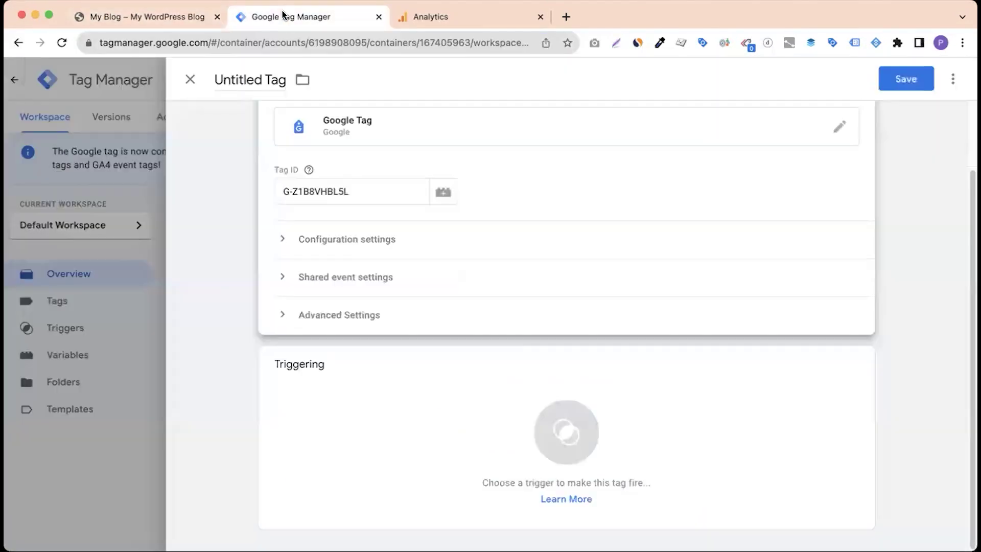
{"action": "left_click", "coordinate": [437, 434]}
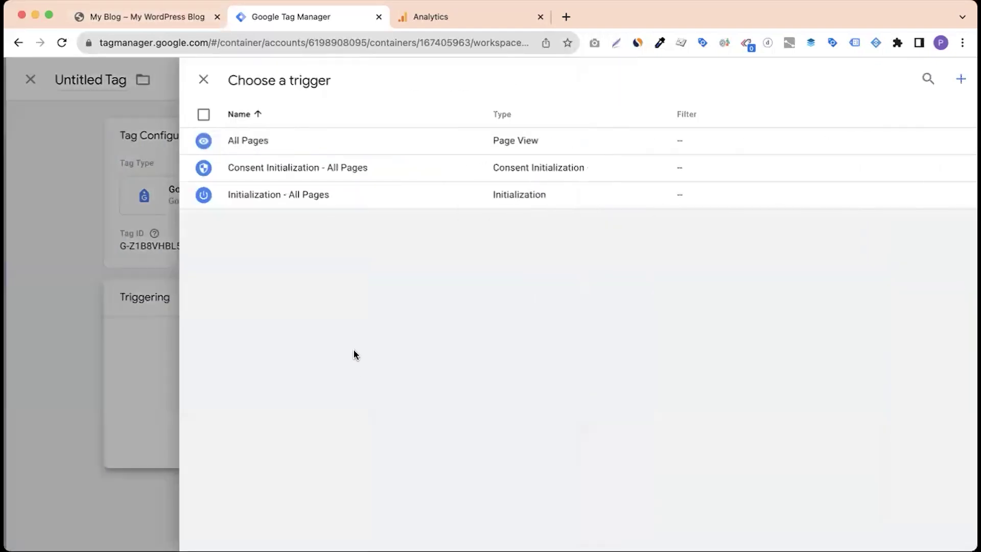
Set the Google Tag to fire on All Pages and save it
{"action": "right_click", "coordinate": [329, 302]}
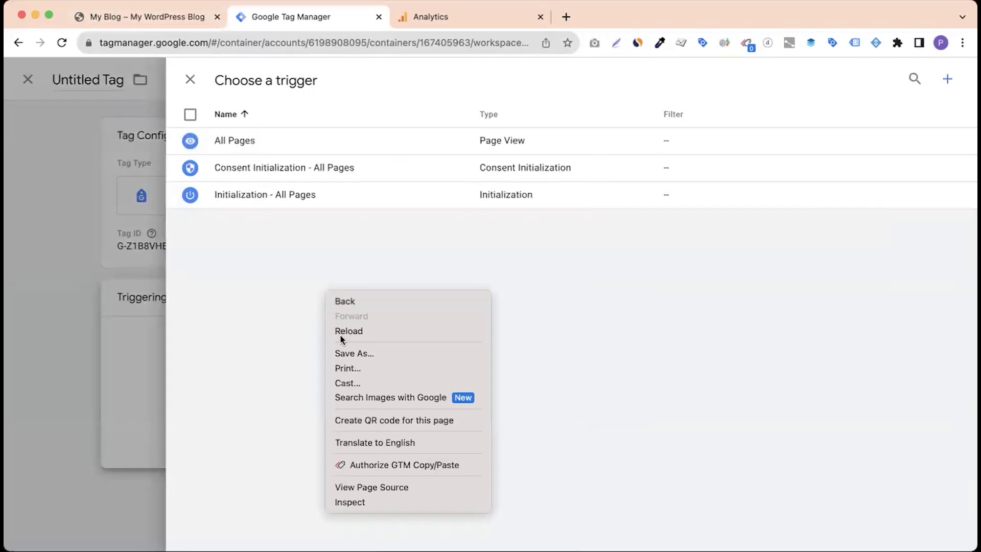
{"action": "left_click", "coordinate": [299, 258]}
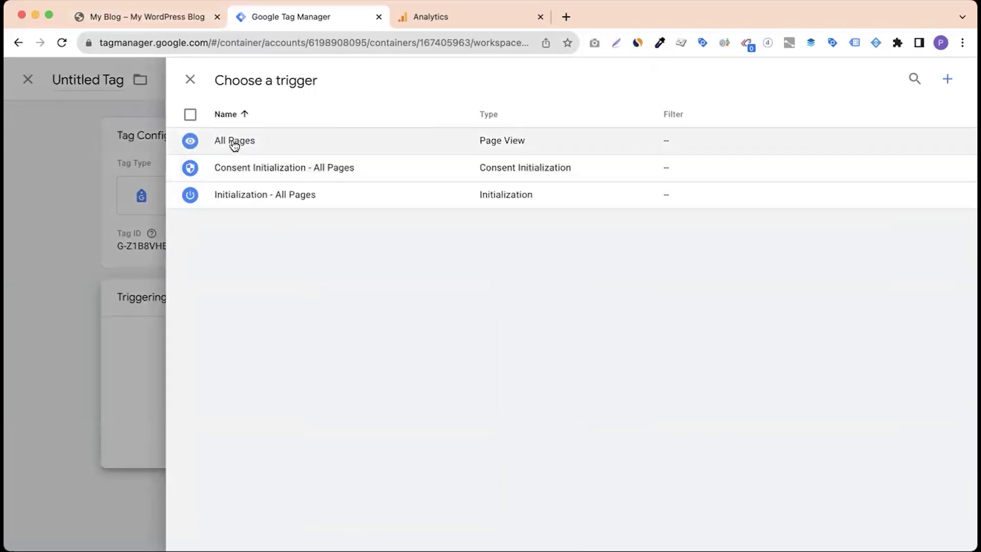
{"action": "left_click", "coordinate": [232, 143]}
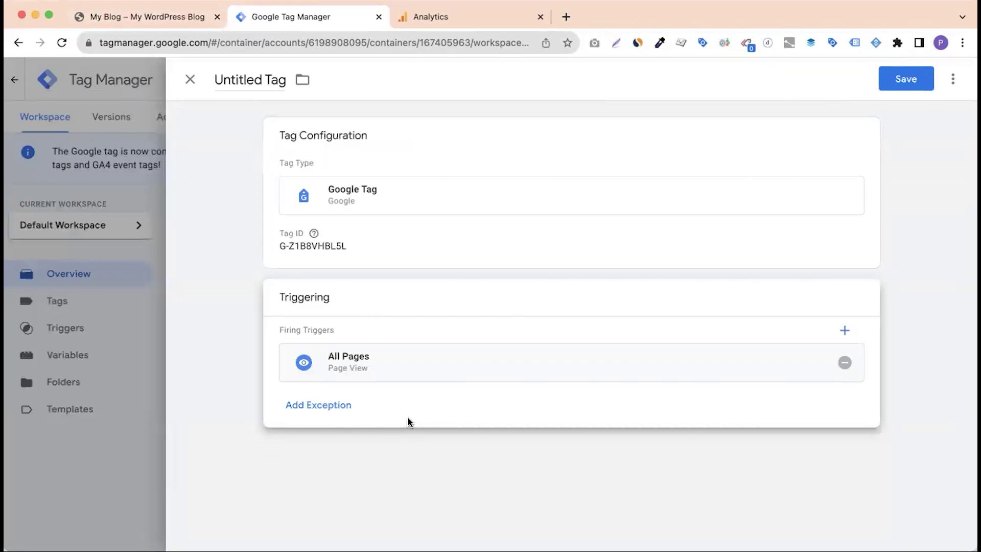
{"action": "left_click", "coordinate": [430, 17]}
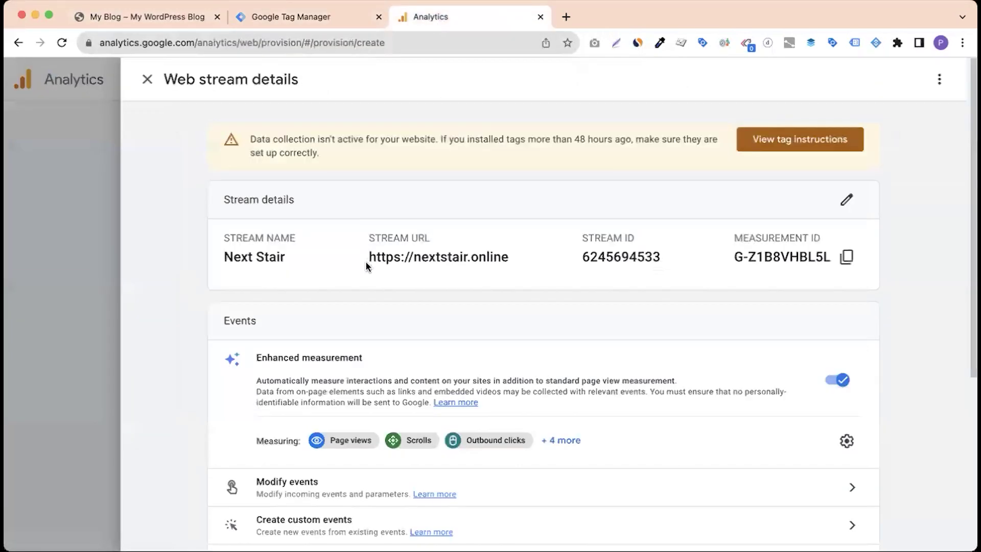
{"action": "left_click", "coordinate": [340, 19]}
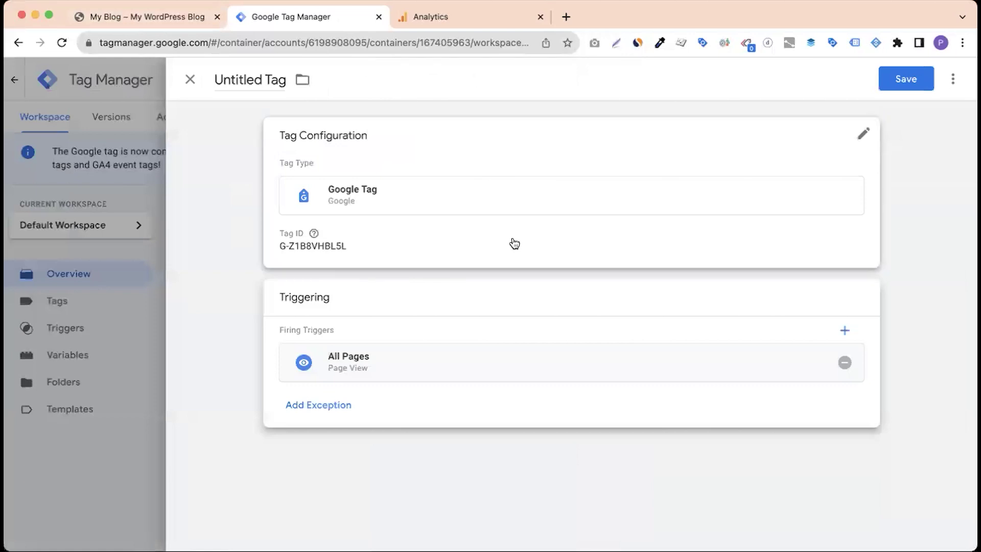
{"action": "left_click", "coordinate": [903, 79]}
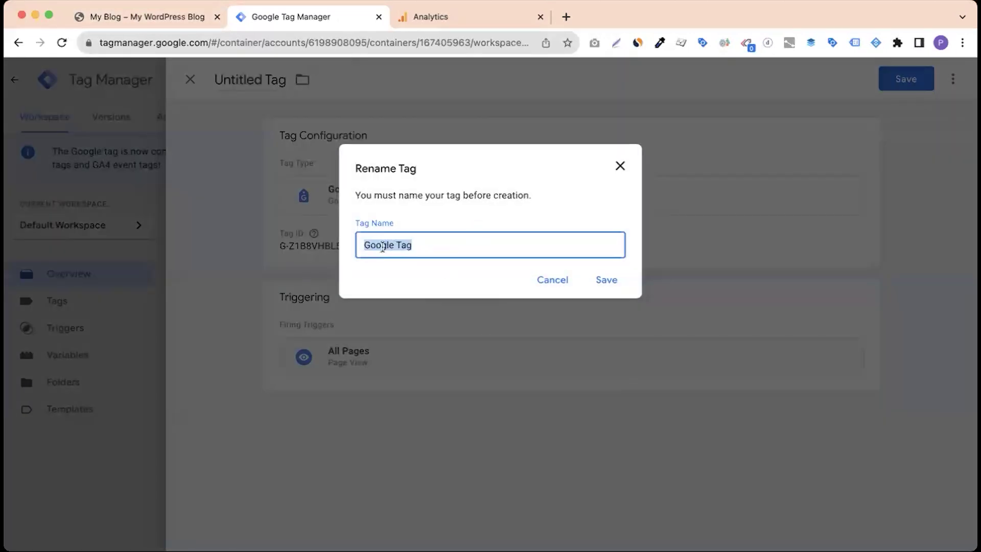
Rename the tag to 'GA4 - Google Tag' and start submitting the workspace changes
{"action": "left_click", "coordinate": [364, 244]}
{"action": "type", "text": "GA"}
{"action": "type", "text": "4 -"}
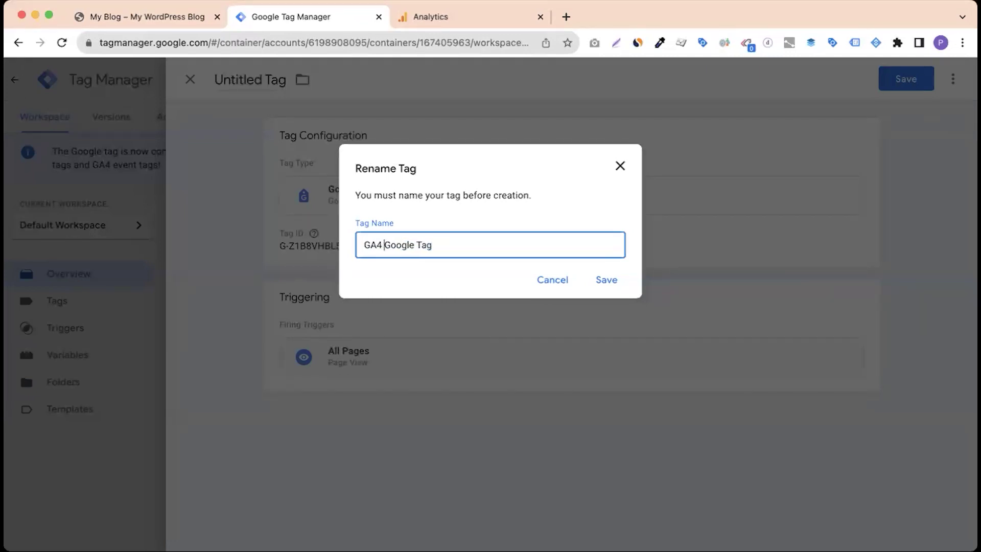
{"action": "left_click", "coordinate": [601, 281]}
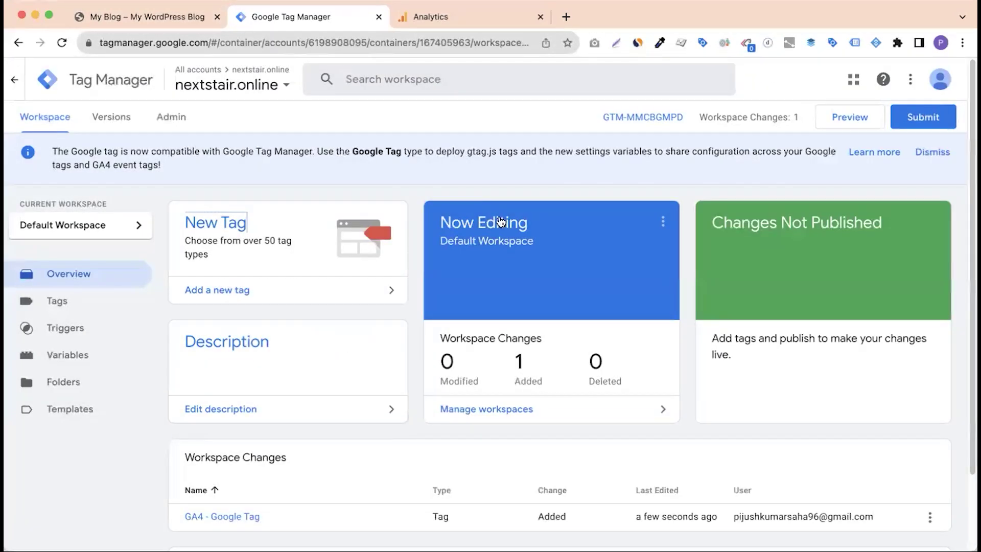
{"action": "left_click", "coordinate": [919, 119]}
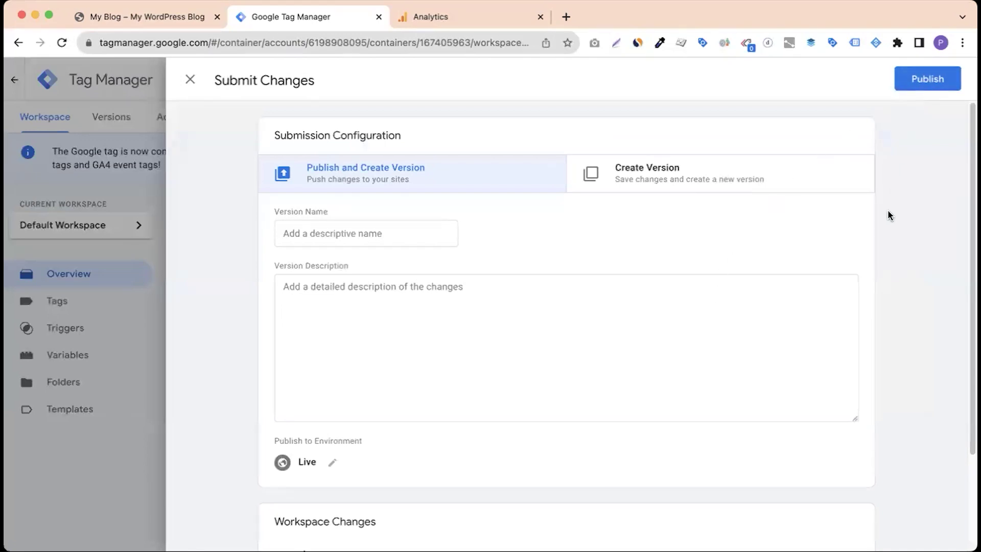
Publish Version 2 without a version description and return to the workspace overview
{"action": "scroll", "coordinate": [895, 167], "scroll_direction": "down", "scroll_amount": 3}
{"action": "scroll", "coordinate": [896, 165], "scroll_direction": "up", "scroll_amount": 3}
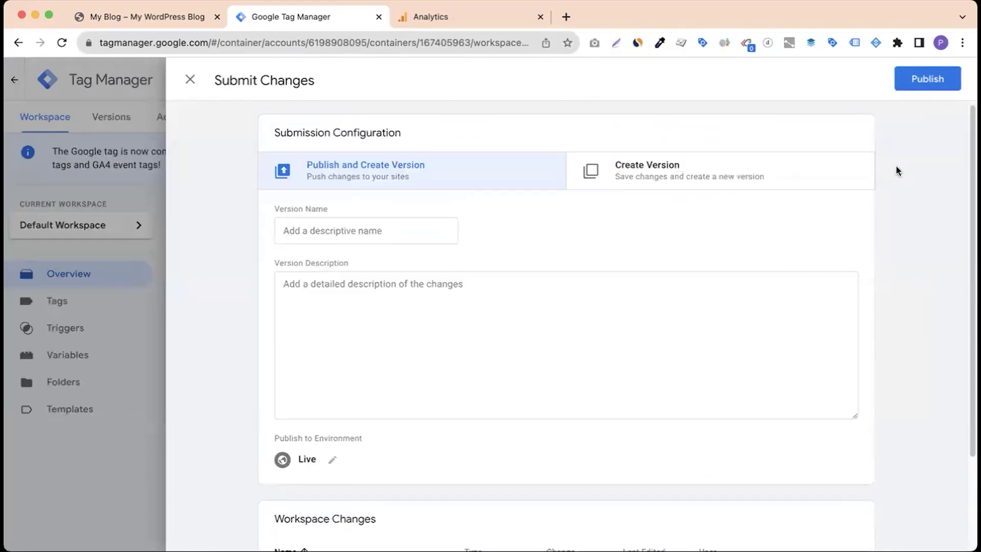
{"action": "left_click", "coordinate": [940, 81]}
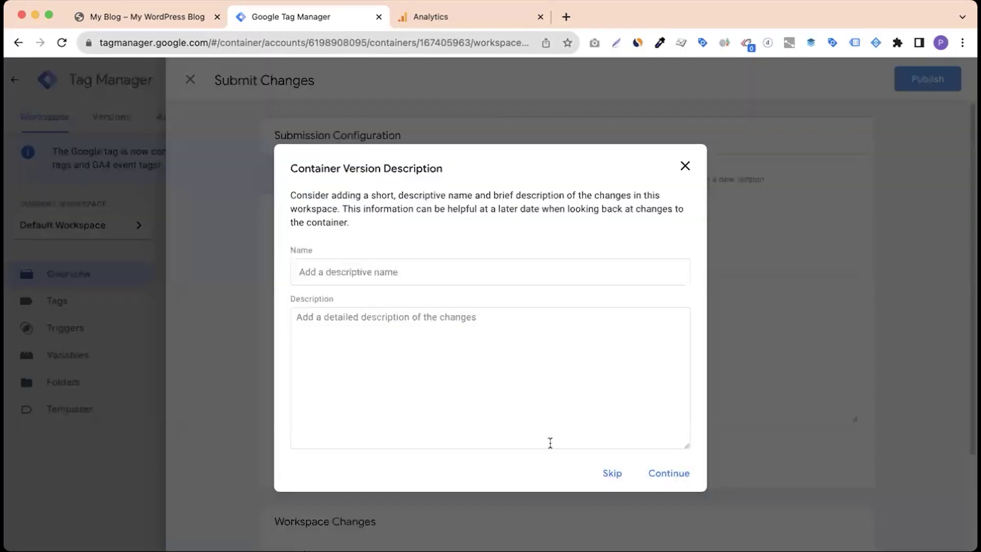
{"action": "left_click", "coordinate": [617, 474]}
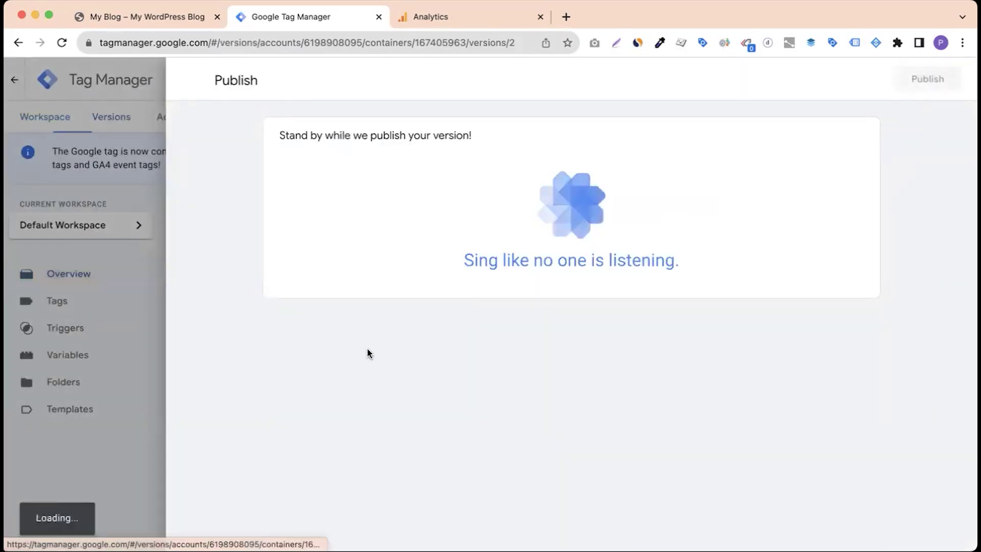
{"action": "left_click", "coordinate": [189, 82]}
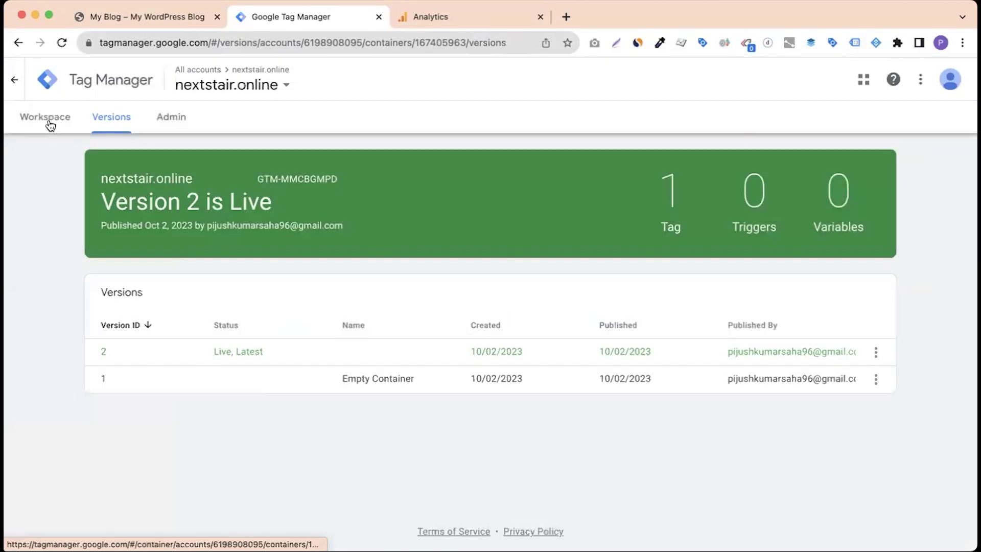
{"action": "left_click", "coordinate": [47, 118]}
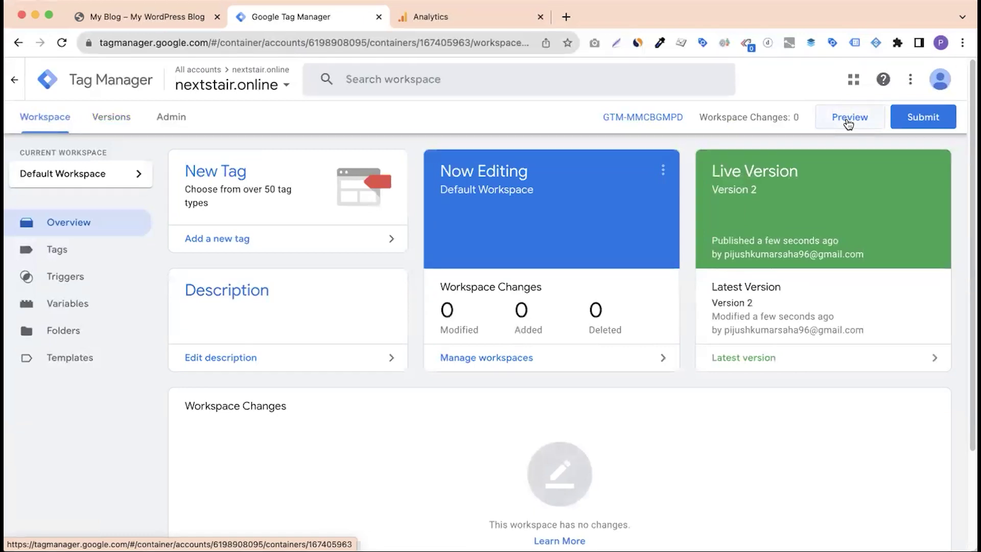
Reload nextstair.online and enable Tag Assistant Legacy for the site tab
{"action": "left_click", "coordinate": [158, 13]}
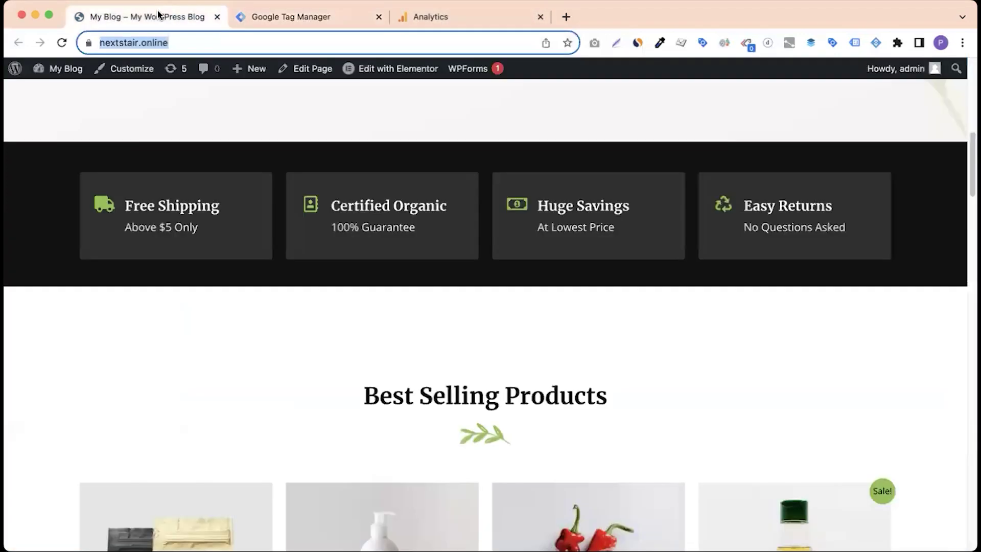
{"action": "key", "text": "Return"}
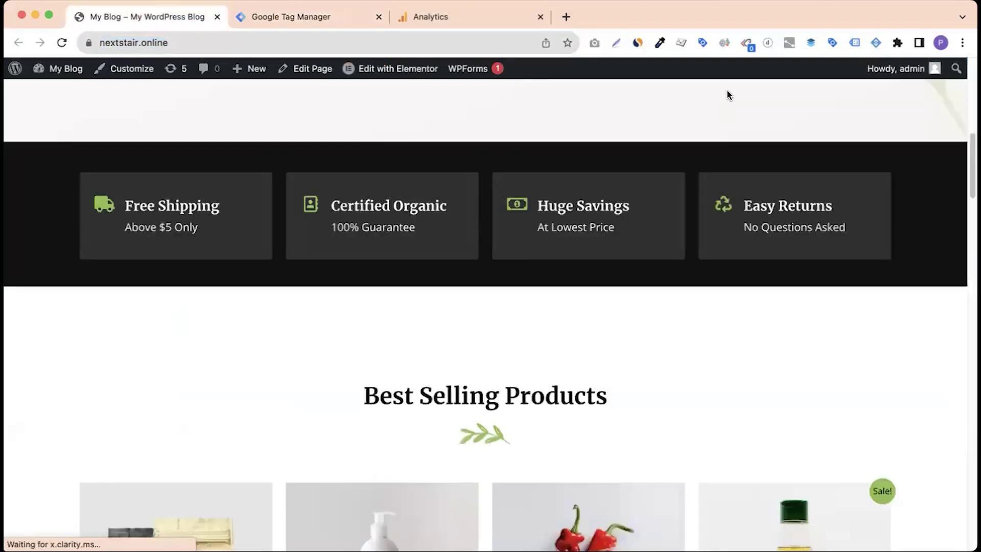
{"action": "left_click", "coordinate": [701, 44]}
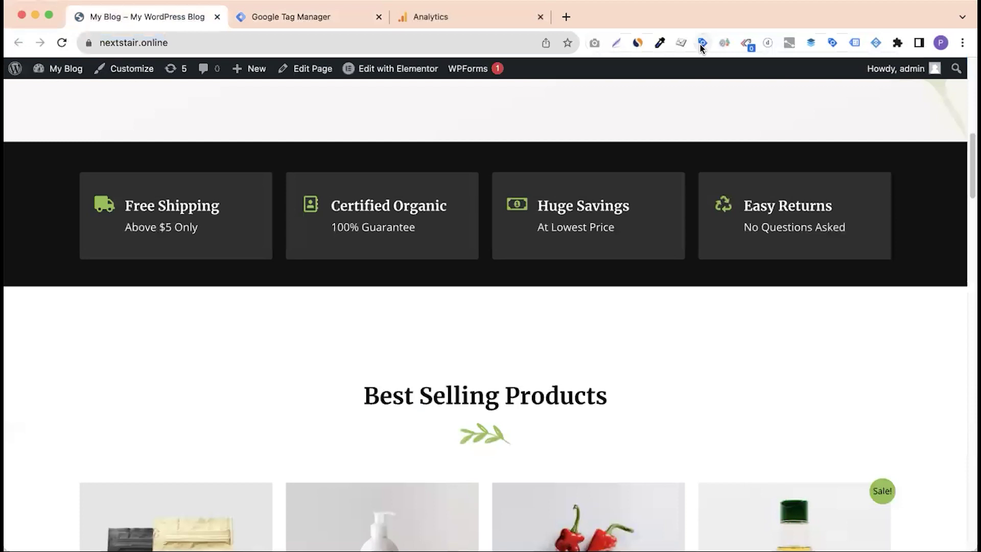
{"action": "left_click", "coordinate": [698, 17]}
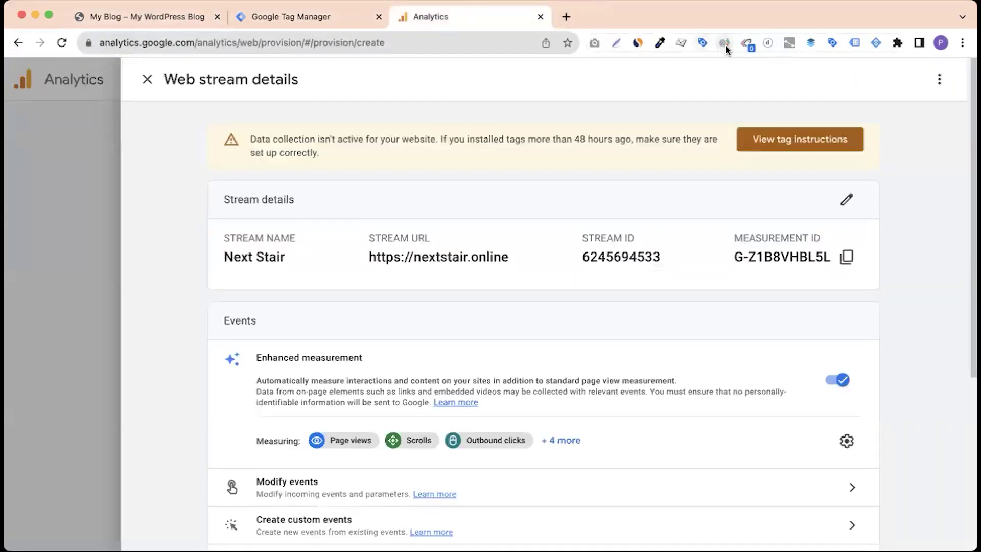
{"action": "left_click", "coordinate": [852, 45]}
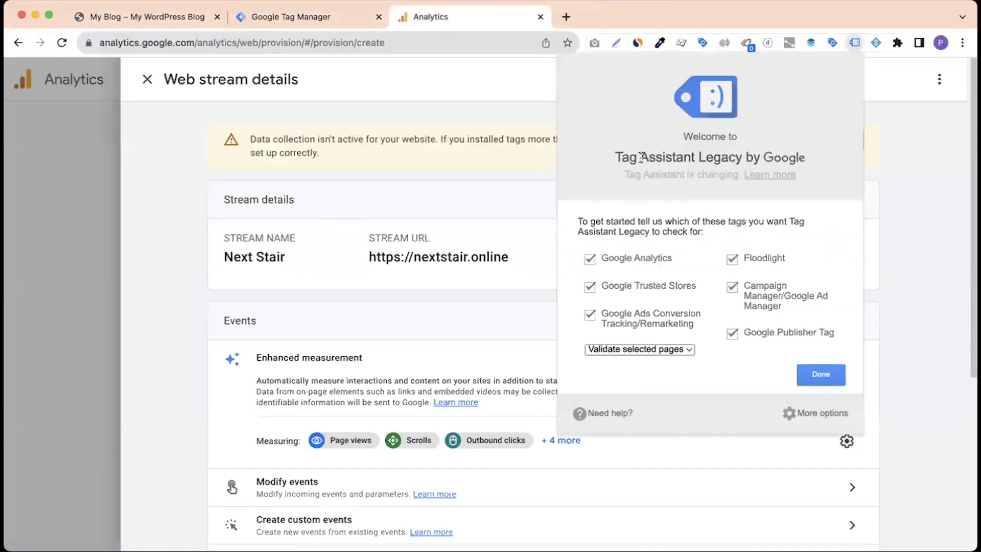
{"action": "left_click", "coordinate": [801, 374]}
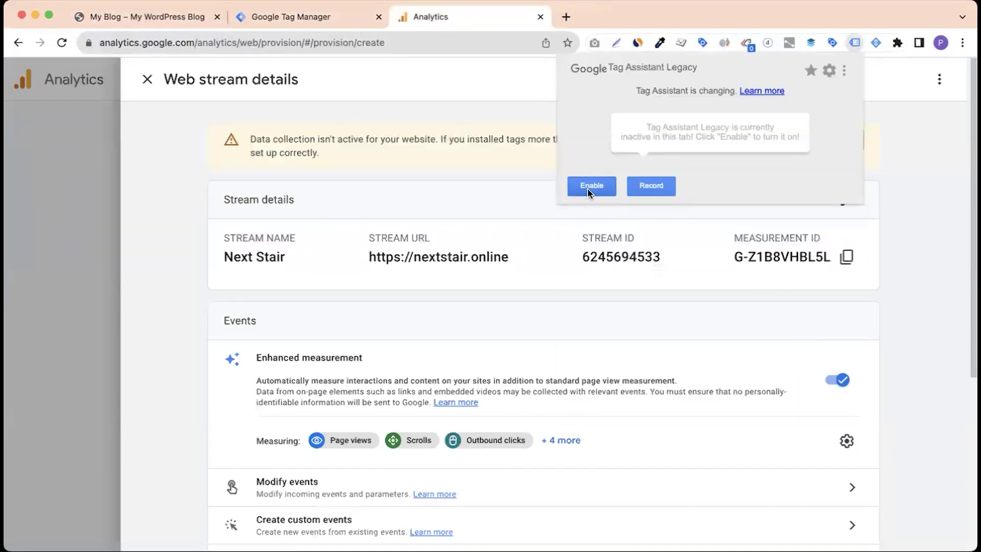
{"action": "left_click", "coordinate": [590, 192]}
Reload the site with Tag Assistant Legacy active to see GTM-MMCBGMPD detected
{"action": "left_click", "coordinate": [128, 17]}
{"action": "left_click", "coordinate": [135, 38]}
{"action": "key", "text": "Return"}
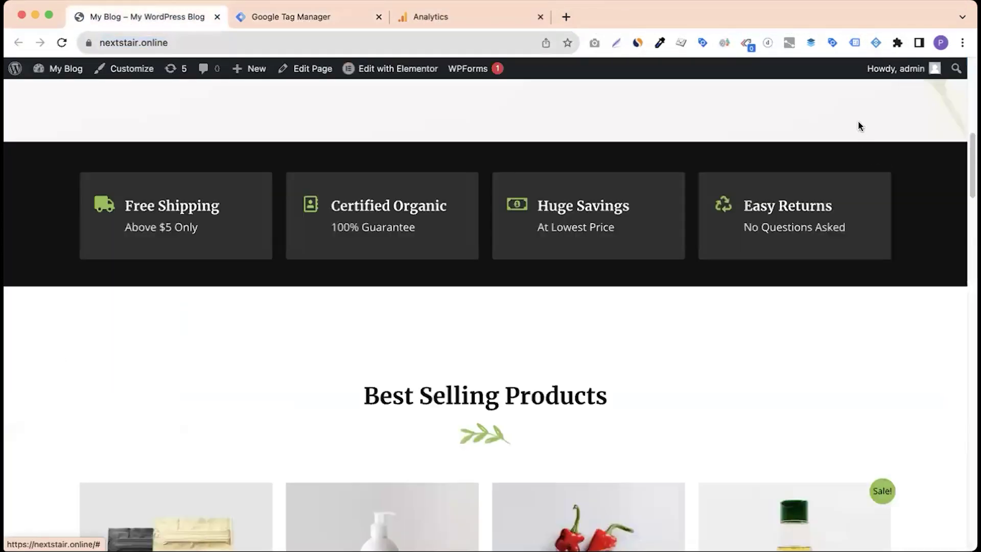
{"action": "left_click", "coordinate": [854, 43]}
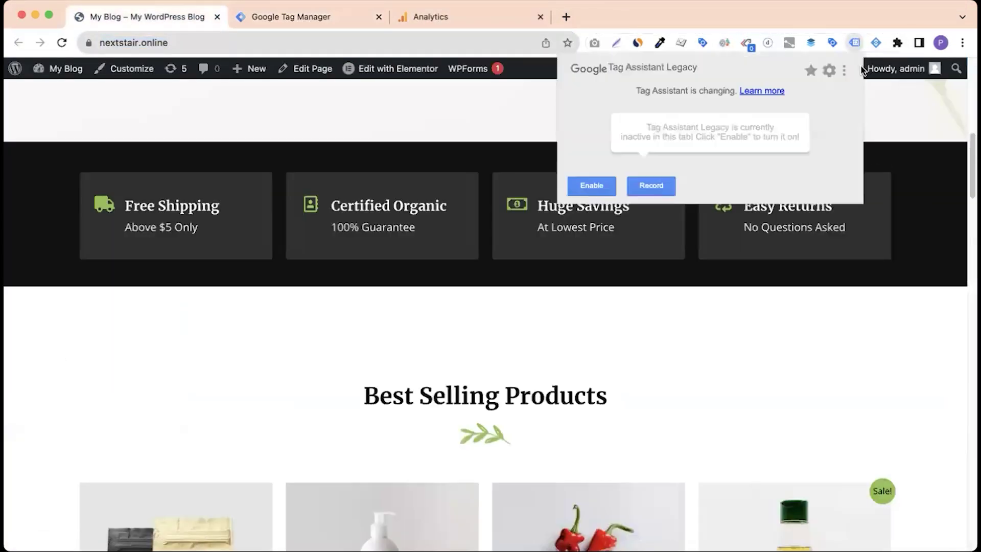
{"action": "left_click", "coordinate": [591, 186]}
{"action": "left_click", "coordinate": [62, 42]}
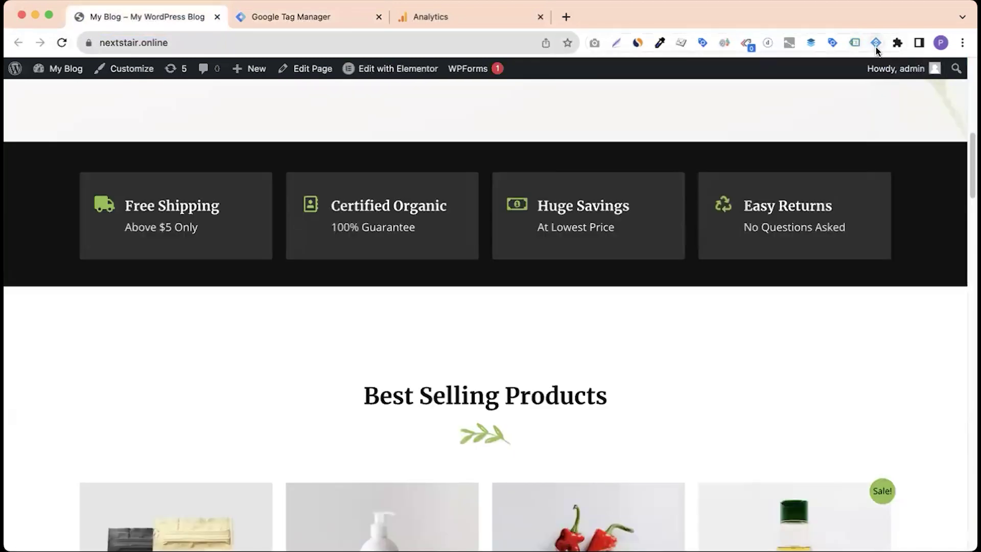
{"action": "left_click", "coordinate": [854, 43]}
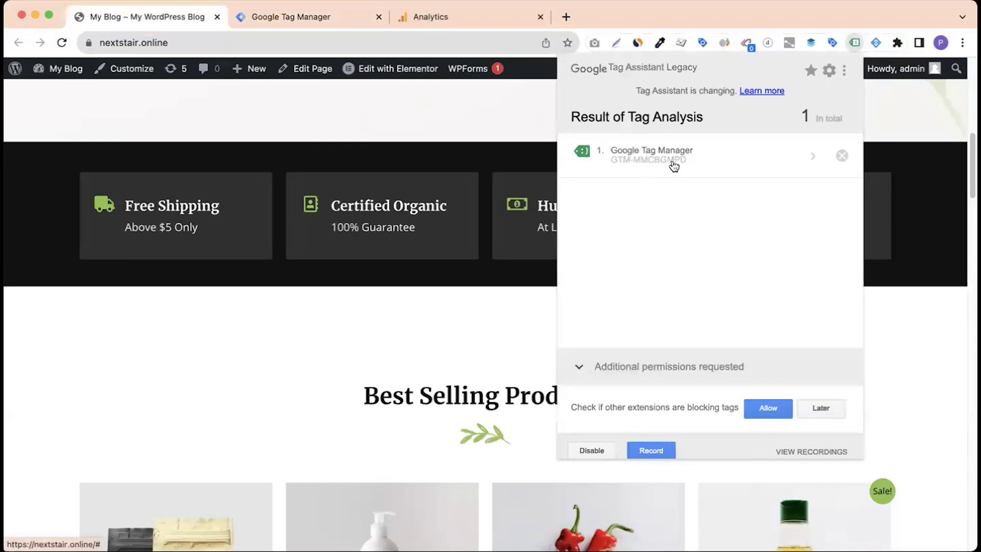
{"action": "left_click", "coordinate": [330, 14]}
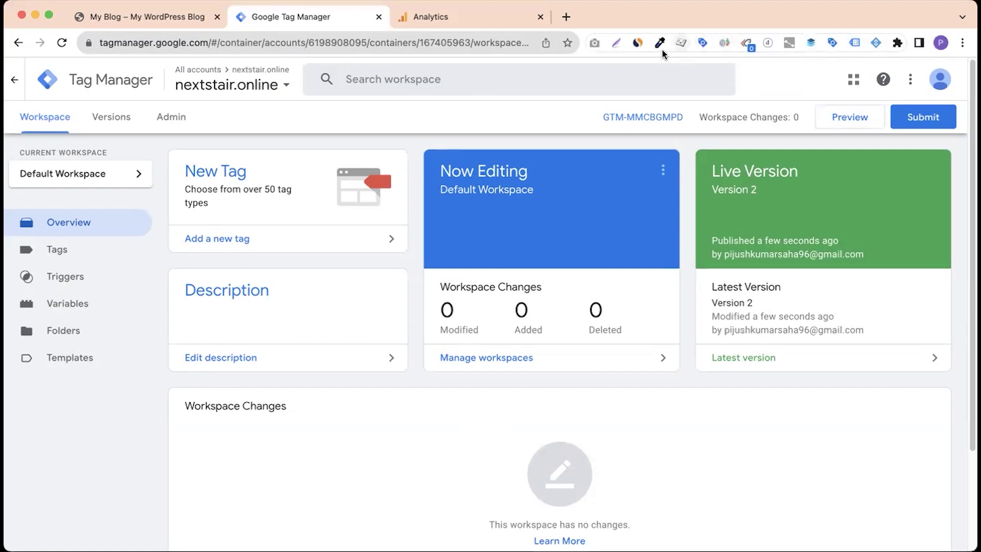
Try the new Tag Assistant from the extension menu, then return to nextstair.online
{"action": "right_click", "coordinate": [790, 45]}
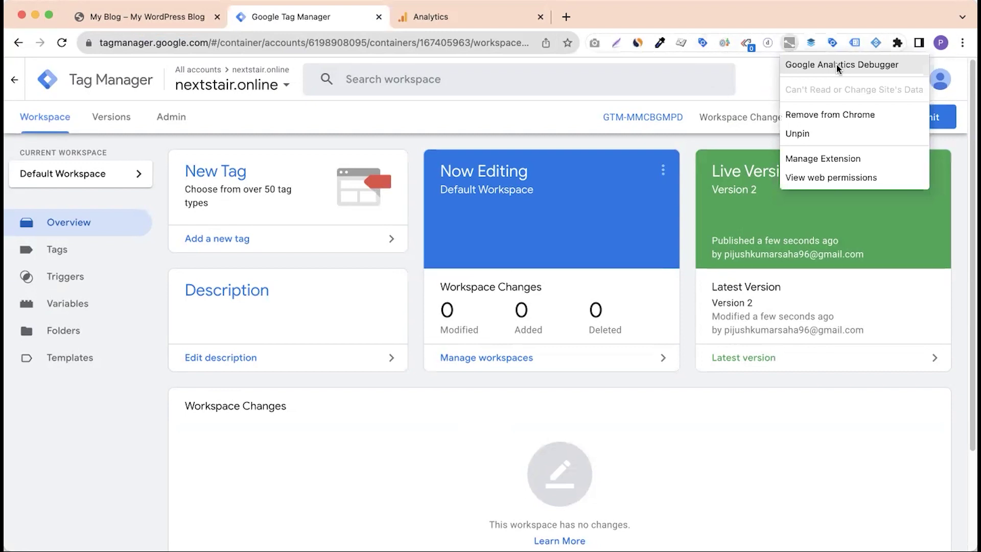
{"action": "left_click", "coordinate": [697, 45]}
{"action": "left_click", "coordinate": [702, 43]}
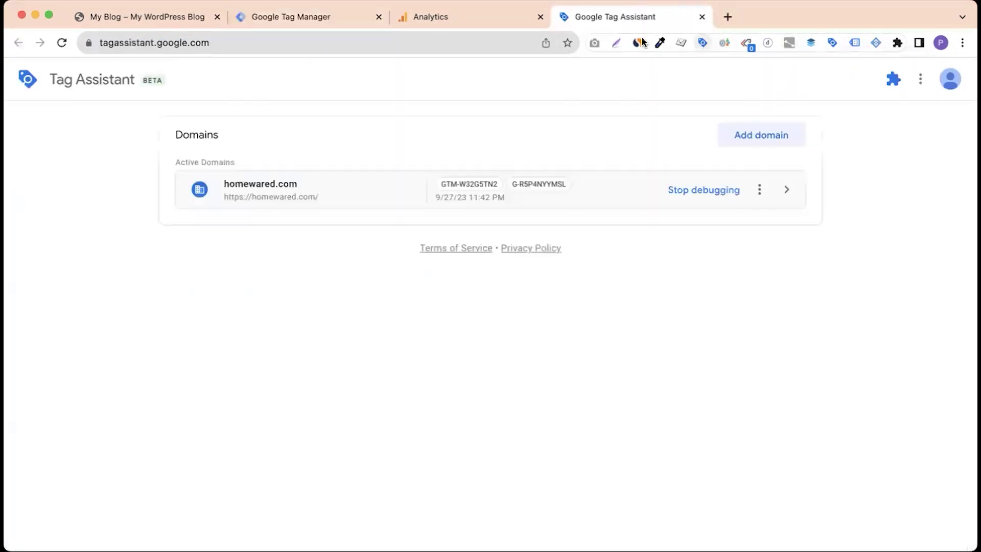
{"action": "left_click", "coordinate": [701, 17]}
{"action": "left_click", "coordinate": [140, 20]}
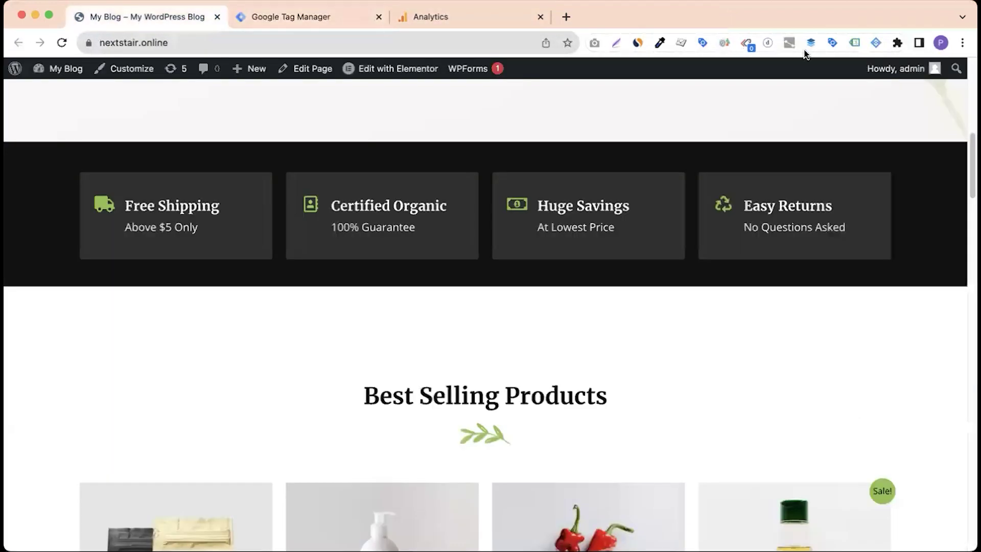
Allow Tag Assistant Legacy's additional permissions and return to the GTM workspace
{"action": "left_click", "coordinate": [855, 43]}
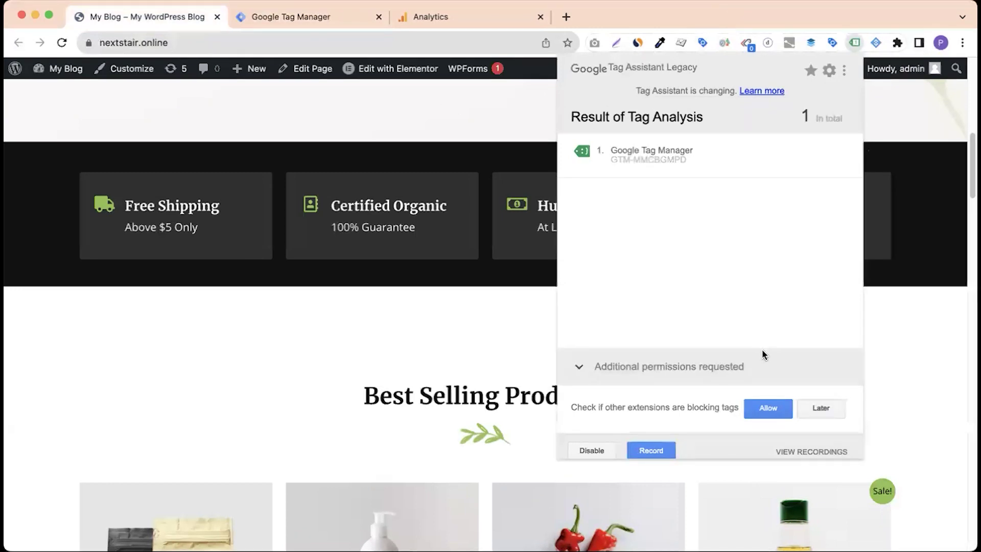
{"action": "left_click", "coordinate": [768, 408]}
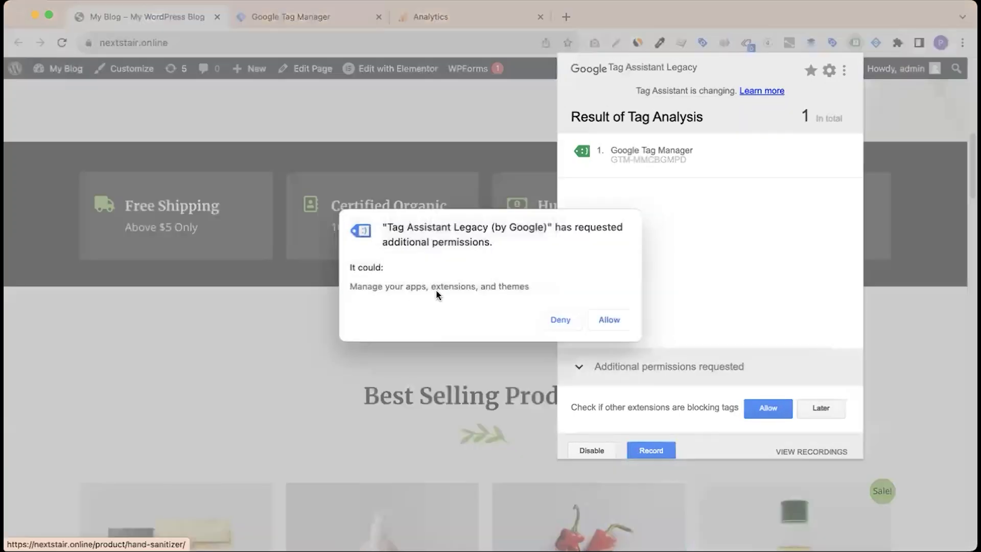
{"action": "left_click", "coordinate": [607, 321]}
{"action": "left_click", "coordinate": [345, 19]}
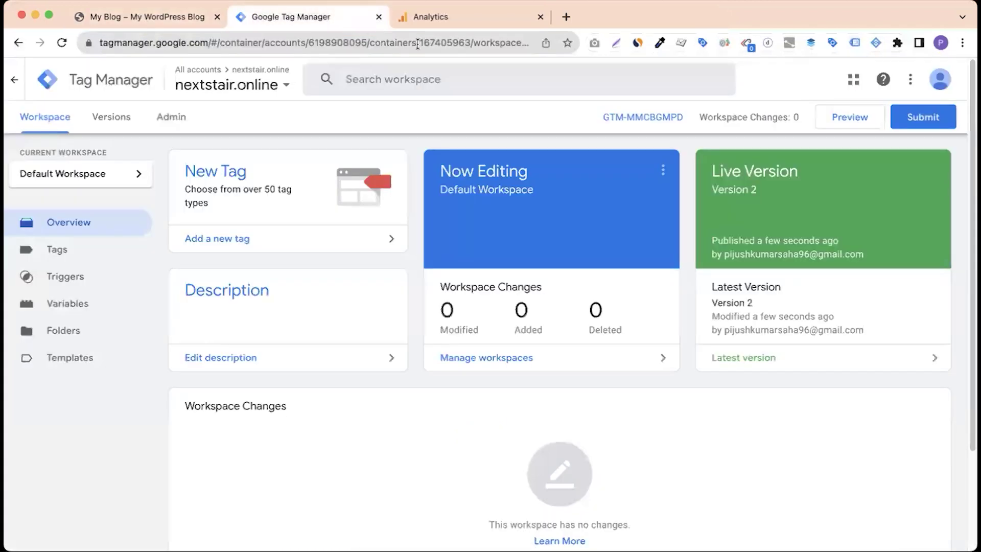
{"action": "left_click", "coordinate": [850, 117]}
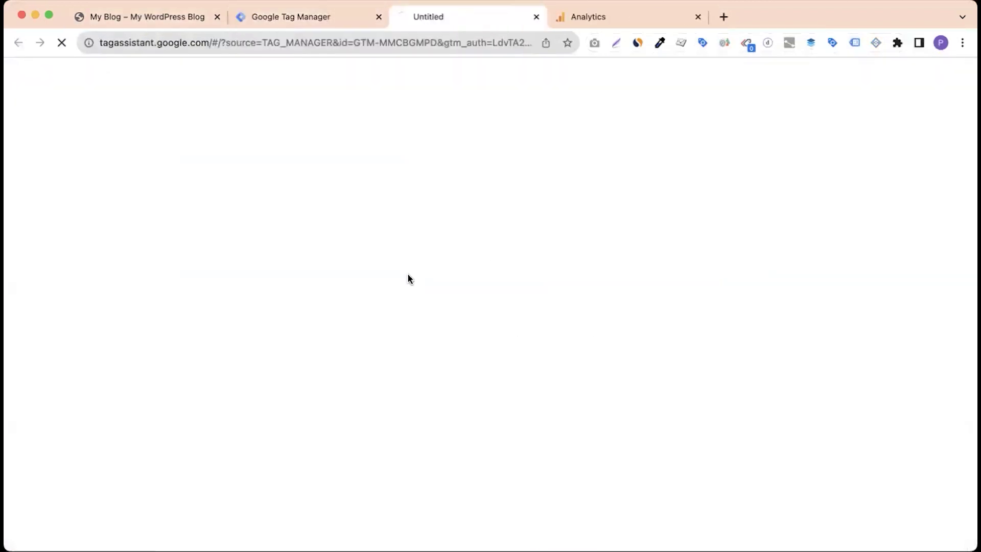
{"action": "left_click", "coordinate": [177, 18]}
{"action": "left_click", "coordinate": [183, 42]}
{"action": "key", "text": "super+c"}
{"action": "left_click", "coordinate": [464, 26]}
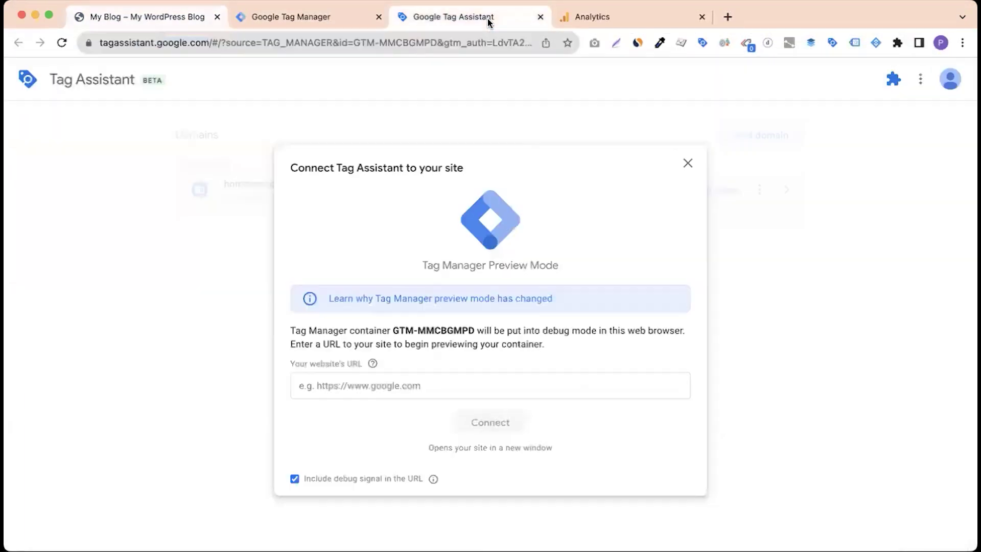
{"action": "left_click", "coordinate": [346, 387]}
{"action": "key", "text": "super+v"}
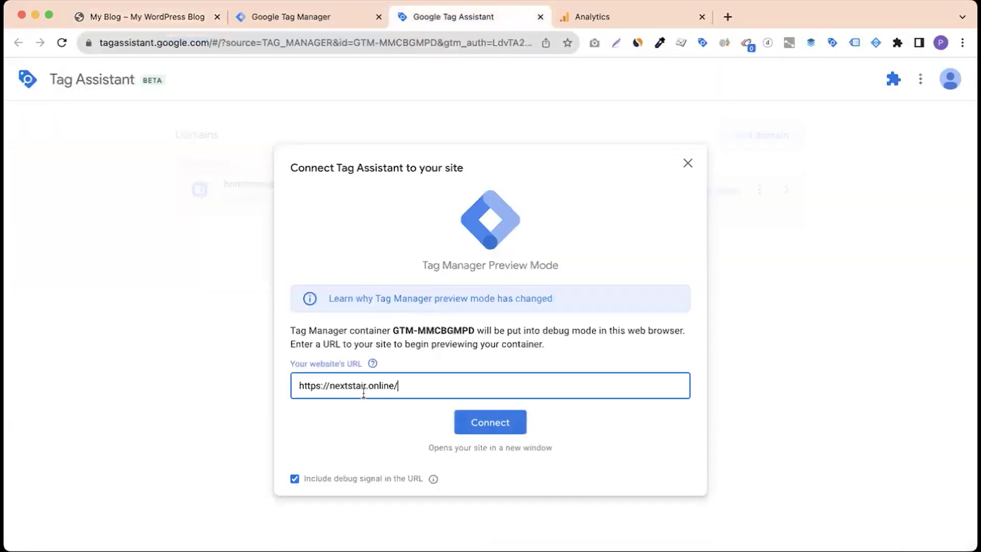
{"action": "left_click", "coordinate": [488, 420]}
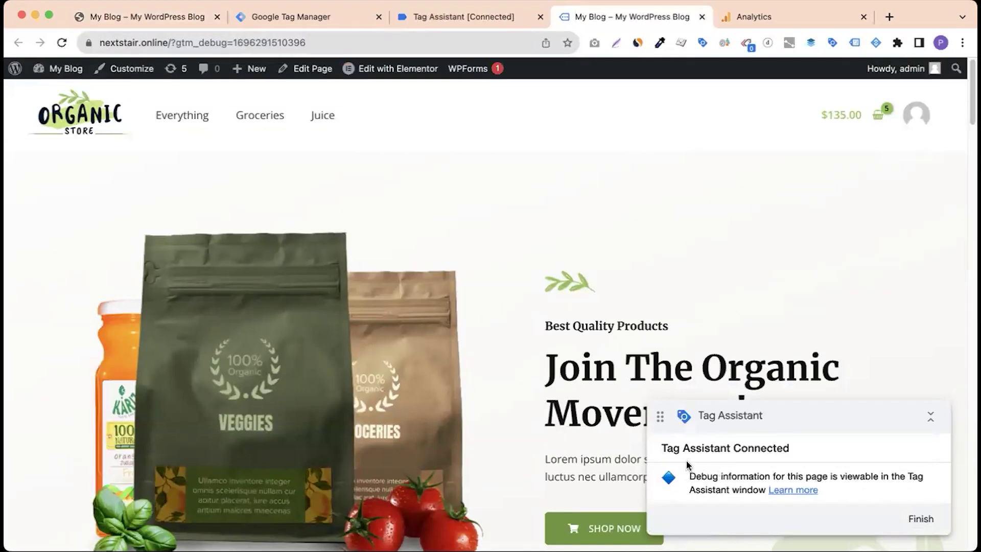
Browse from the home page to Hand Sanitizer and review the home page's fired tags
{"action": "left_click_drag", "start_coordinate": [661, 448], "coordinate": [811, 449]}
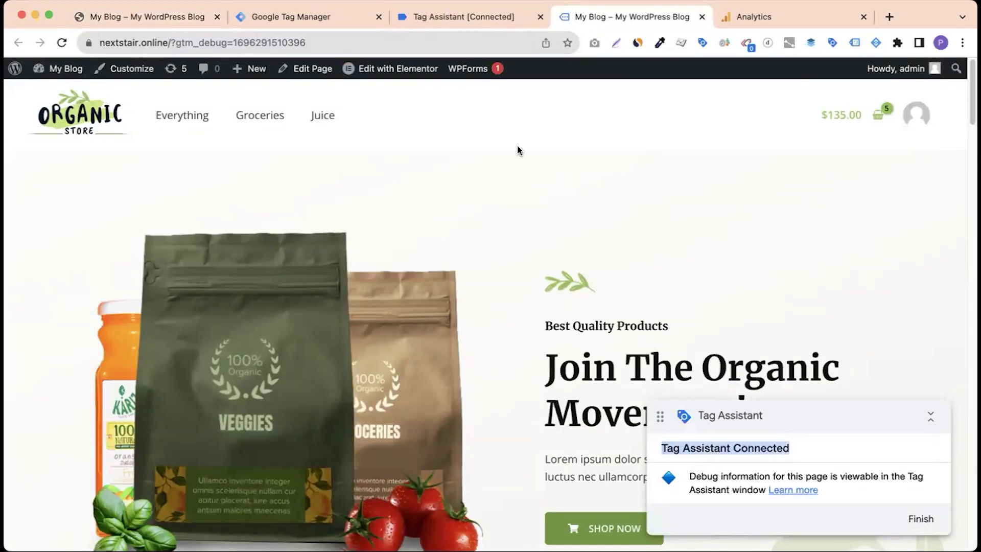
{"action": "left_click", "coordinate": [451, 18]}
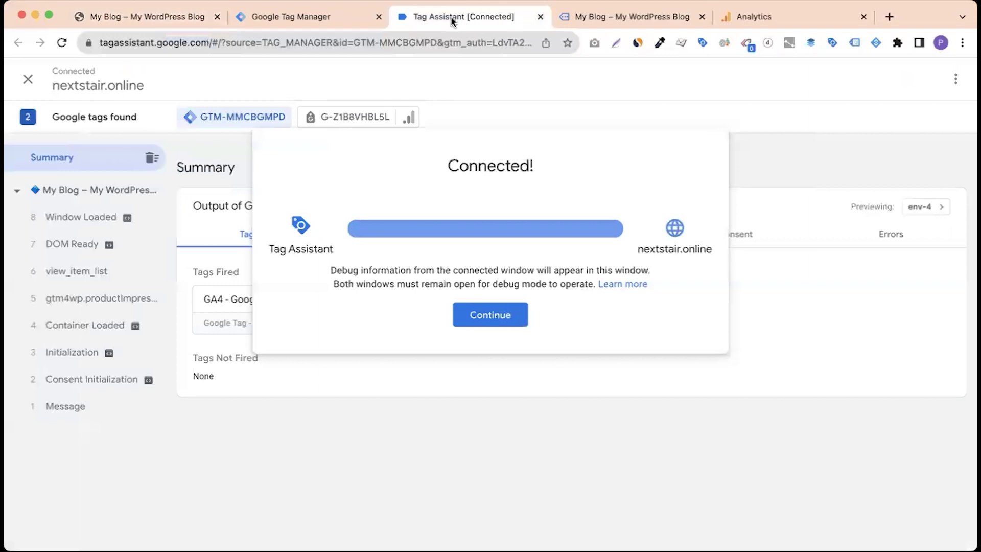
{"action": "left_click", "coordinate": [483, 324]}
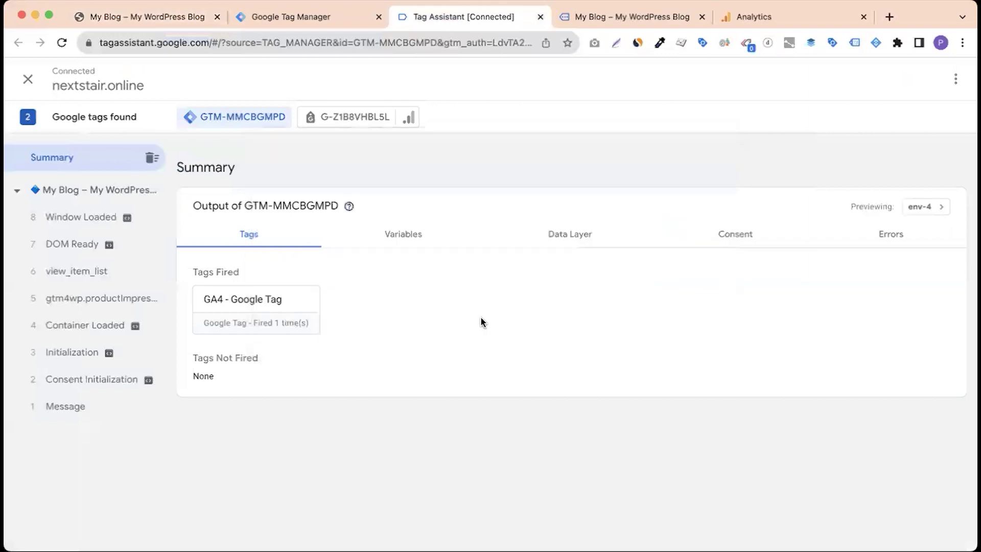
{"action": "left_click", "coordinate": [129, 17]}
{"action": "left_click", "coordinate": [164, 44]}
{"action": "scroll", "coordinate": [371, 301], "scroll_direction": "down", "scroll_amount": 8}
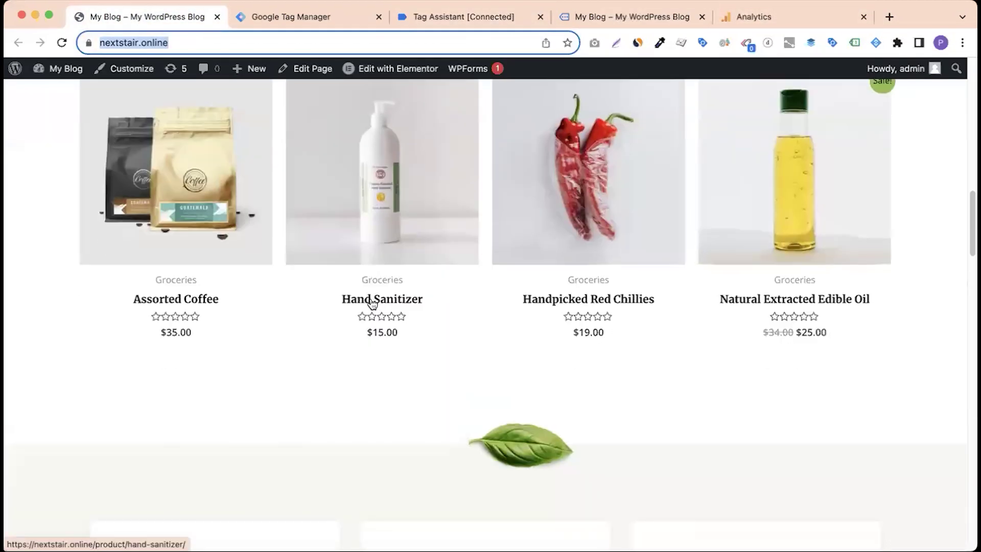
{"action": "left_click", "coordinate": [373, 298]}
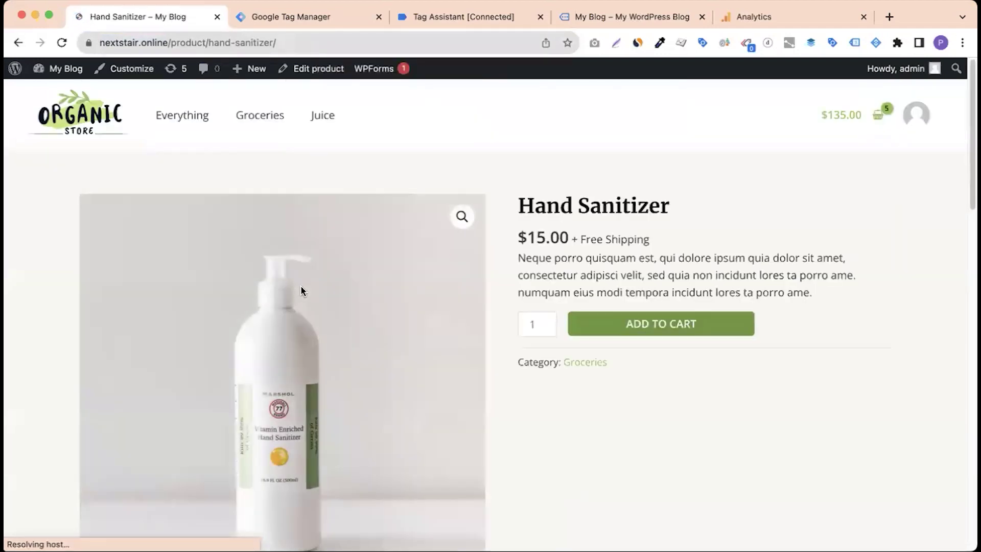
{"action": "left_click", "coordinate": [480, 17]}
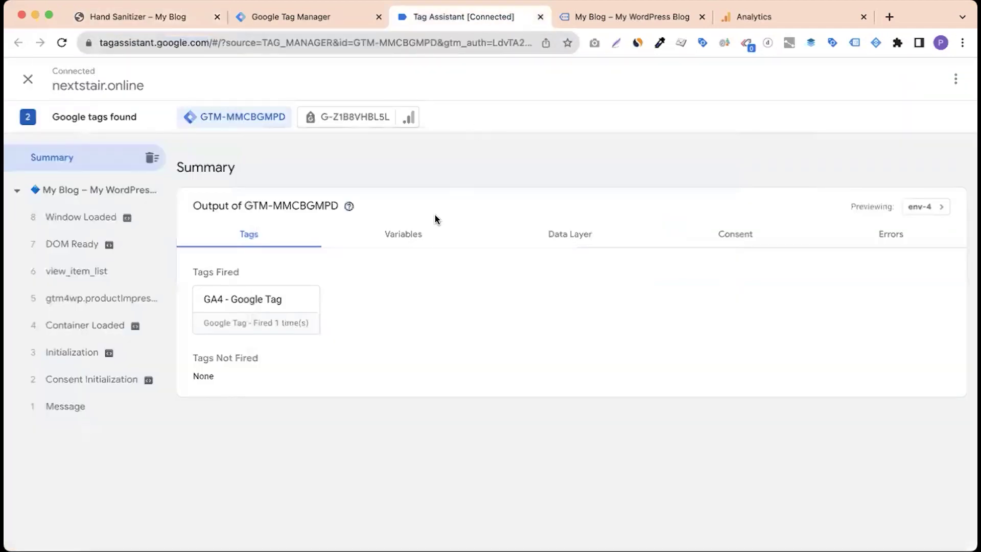
{"action": "left_click", "coordinate": [102, 198]}
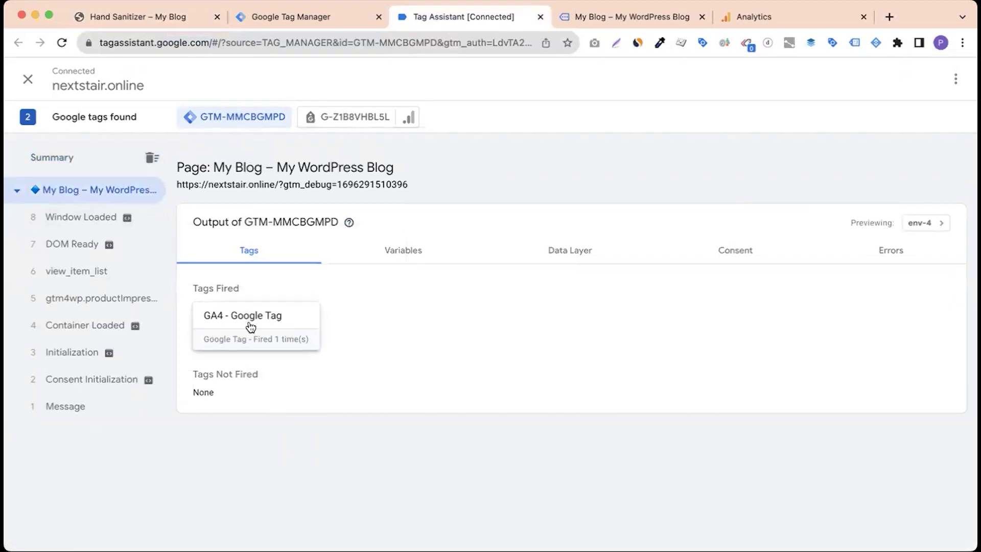
Visit Groceries, review output for G-Z1B8VHBL5L and GTM-MMCBGMPD, then close the debug session
{"action": "left_click", "coordinate": [152, 19]}
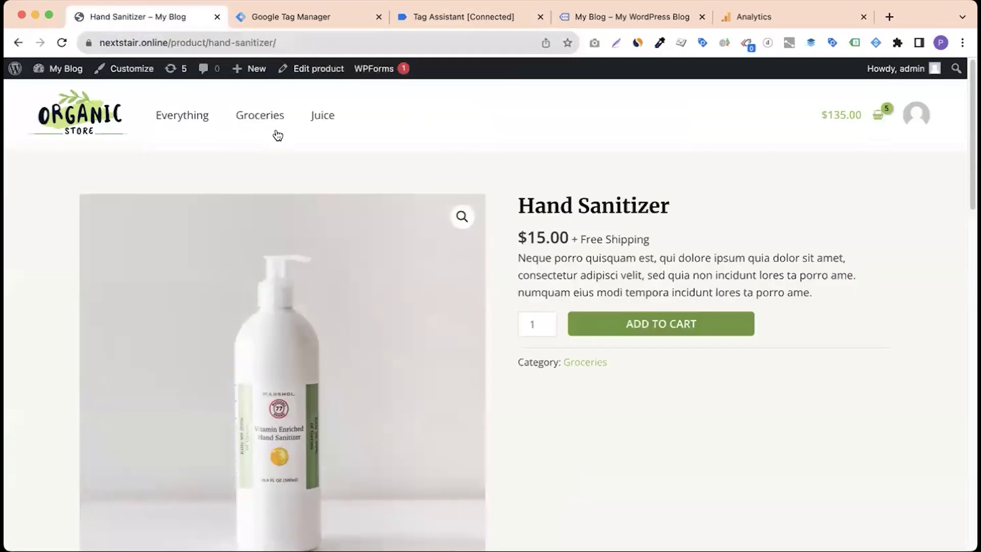
{"action": "left_click", "coordinate": [250, 117]}
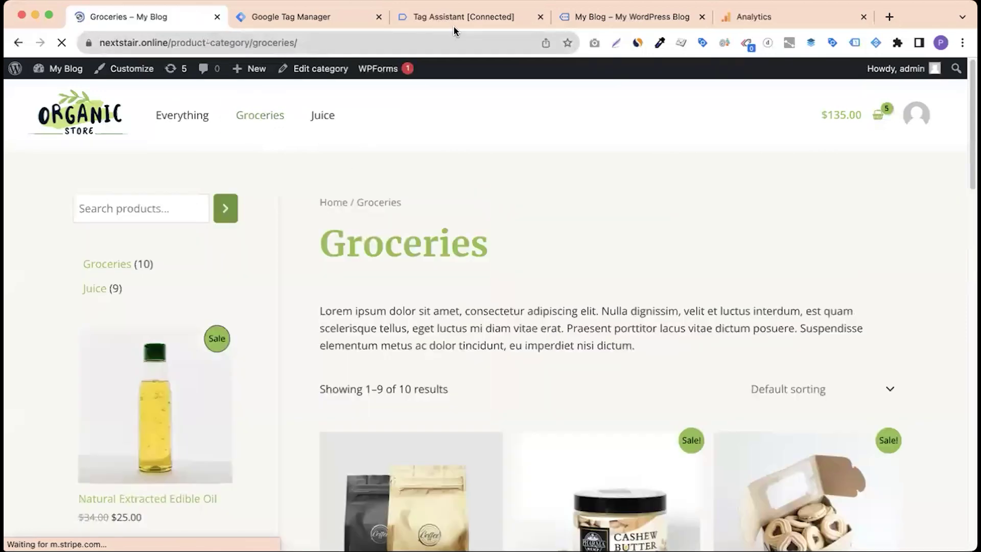
{"action": "left_click", "coordinate": [461, 20]}
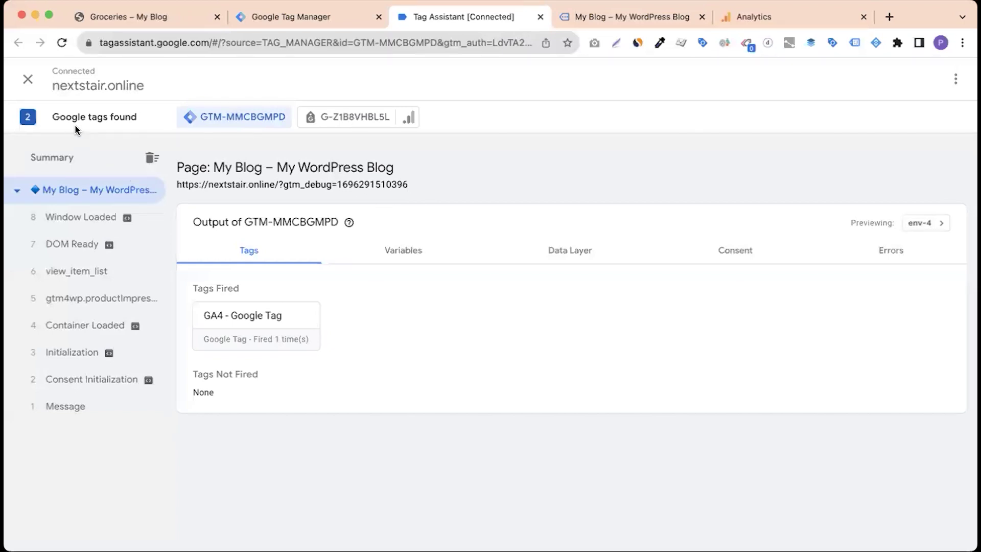
{"action": "left_click", "coordinate": [344, 117]}
{"action": "left_click", "coordinate": [230, 123]}
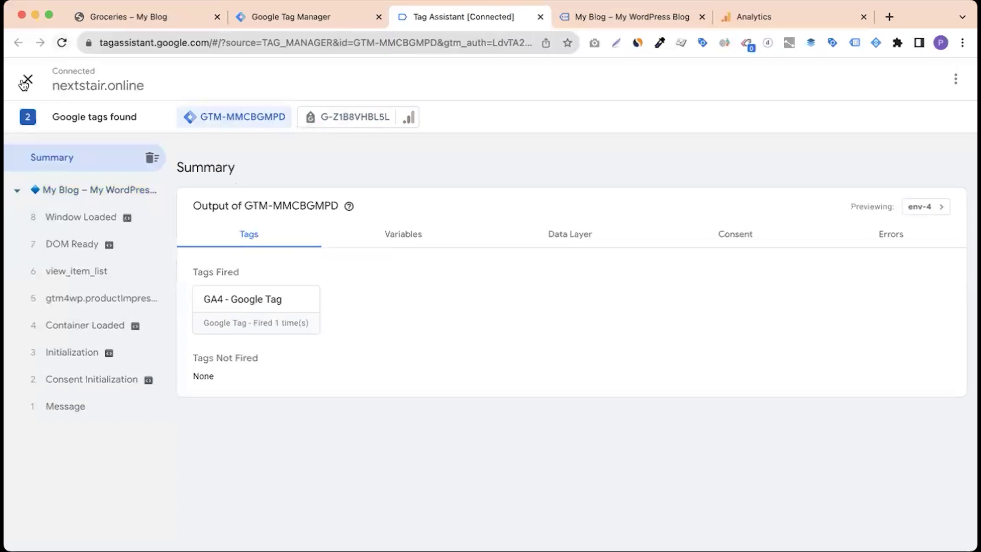
{"action": "left_click", "coordinate": [62, 43]}
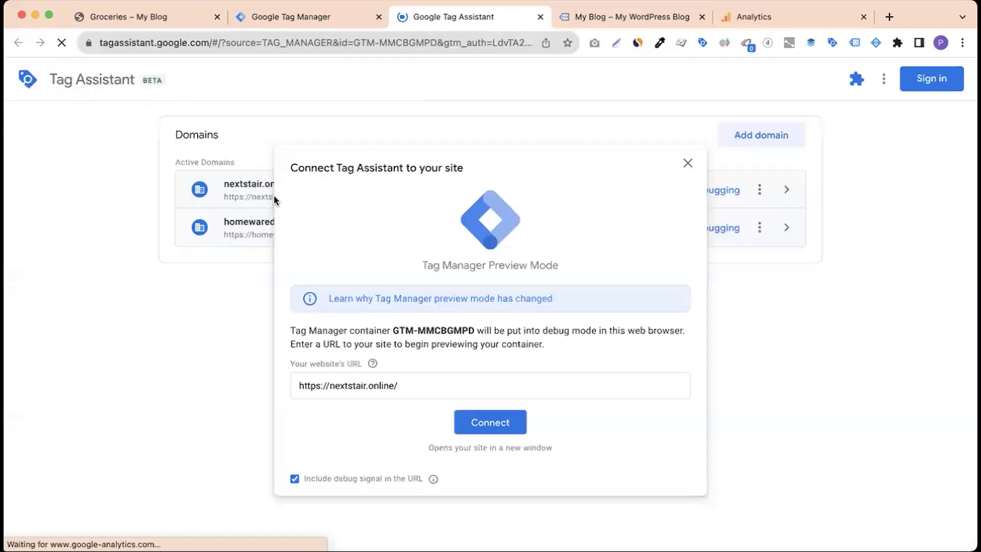
Reconnect Tag Assistant to nextstair.online and dismiss the Connected! confirmation
{"action": "left_click", "coordinate": [468, 430]}
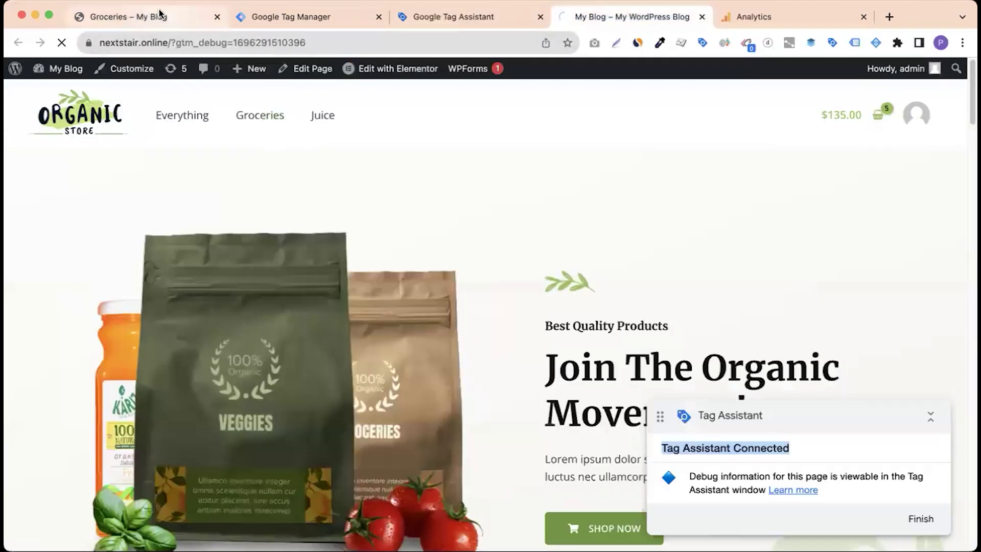
{"action": "left_click", "coordinate": [154, 15]}
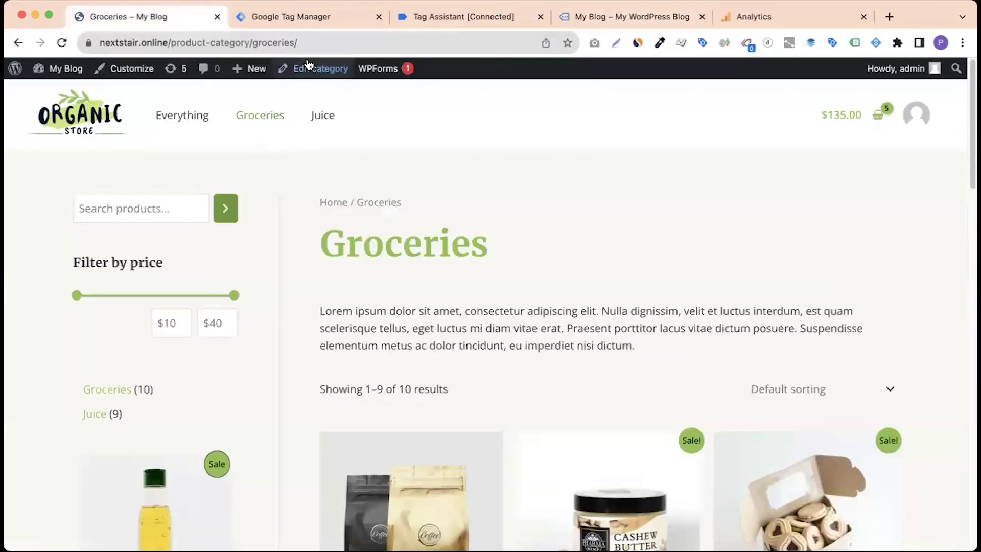
{"action": "left_click", "coordinate": [447, 18]}
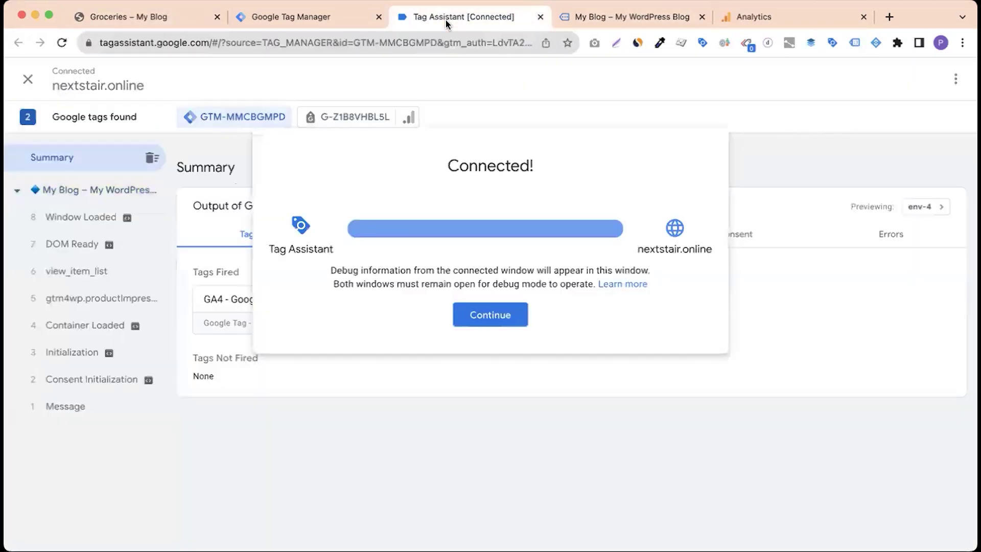
{"action": "left_click", "coordinate": [486, 313]}
Open Groceries, check its debug output, then open the Assorted Coffee product page
{"action": "left_click", "coordinate": [620, 23]}
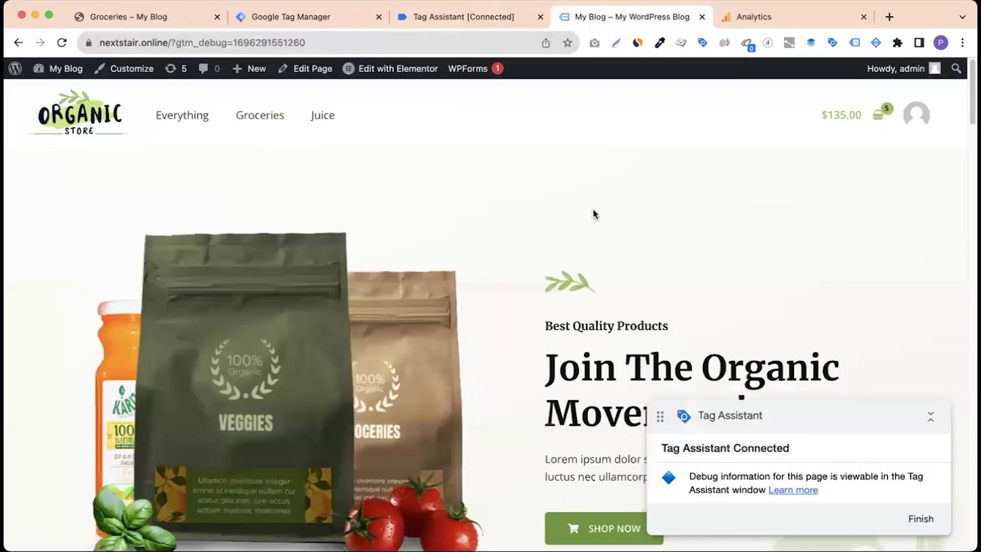
{"action": "left_click", "coordinate": [258, 120]}
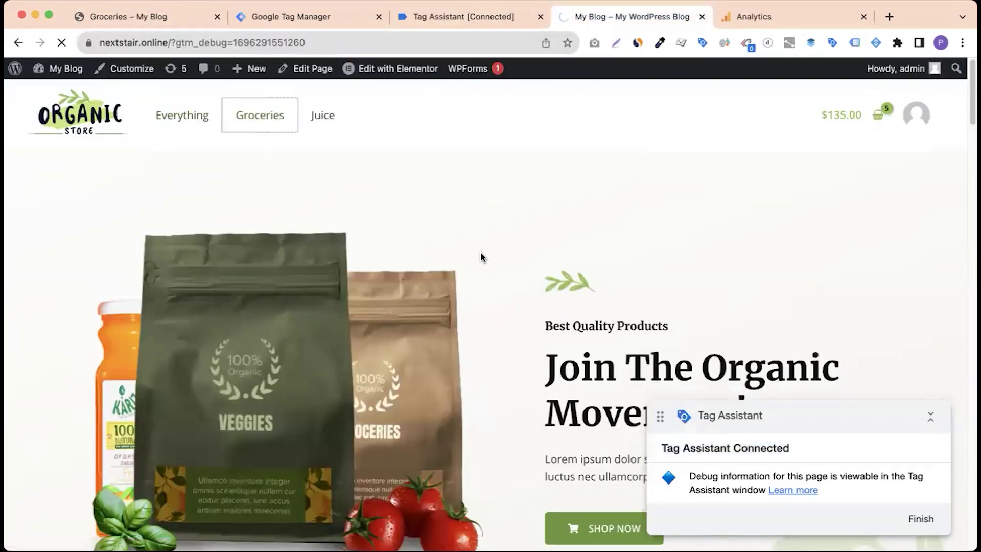
{"action": "left_click", "coordinate": [464, 10]}
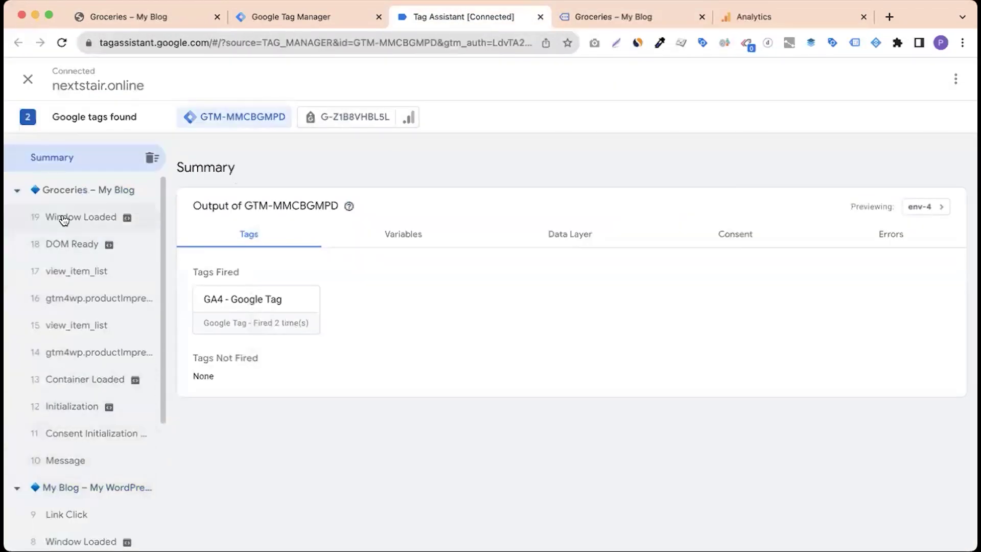
{"action": "left_click", "coordinate": [69, 192]}
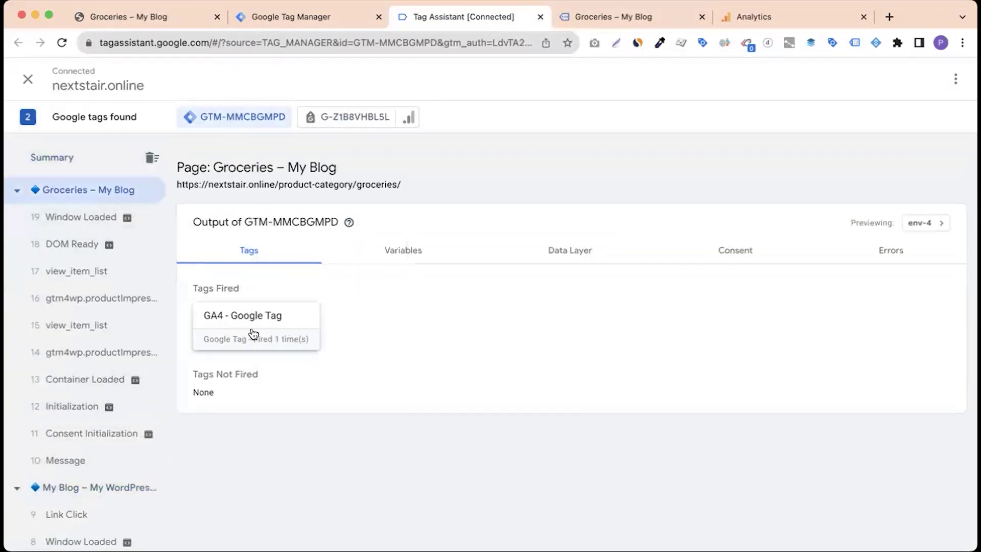
{"action": "left_click", "coordinate": [667, 11]}
{"action": "scroll", "coordinate": [496, 206], "scroll_direction": "down", "scroll_amount": 5}
{"action": "left_click", "coordinate": [401, 306]}
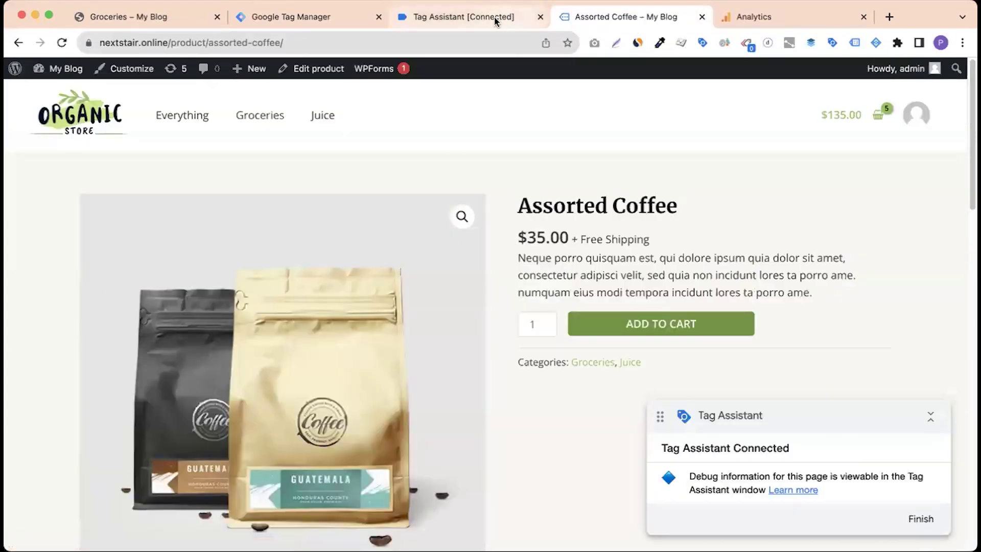
Review GA4 - Google Tag details on the Assorted Coffee page, then return to Tag Manager
{"action": "left_click", "coordinate": [494, 17]}
{"action": "left_click", "coordinate": [78, 189]}
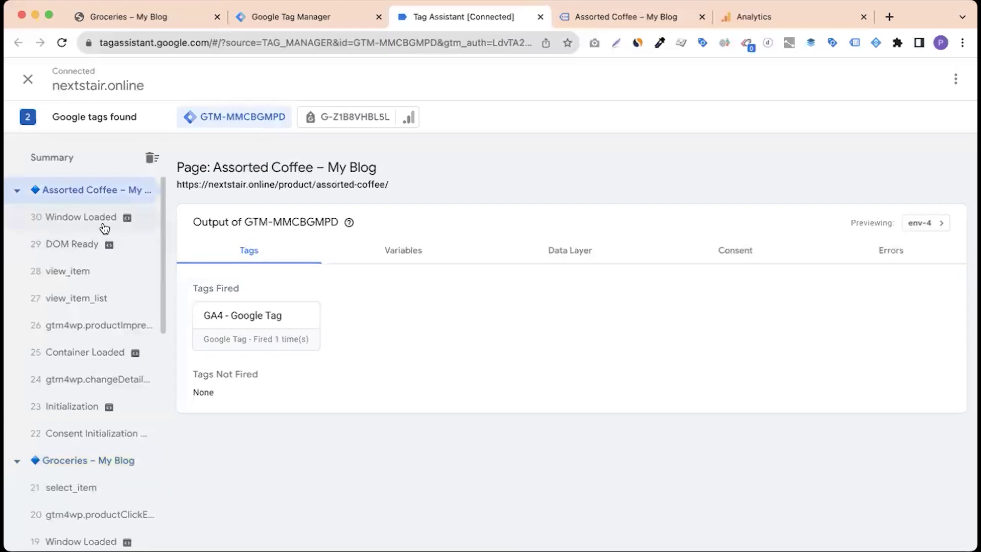
{"action": "left_click", "coordinate": [237, 328]}
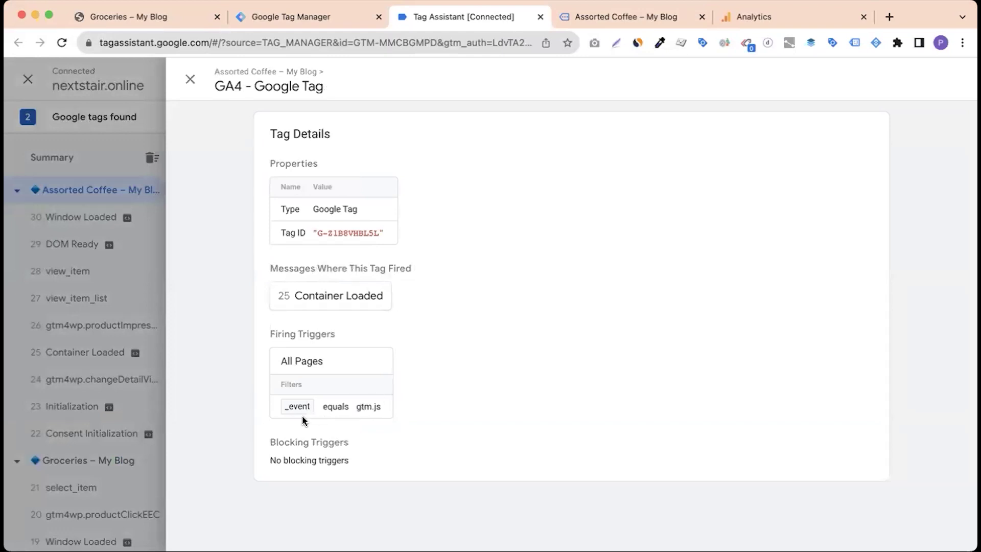
{"action": "left_click", "coordinate": [190, 79]}
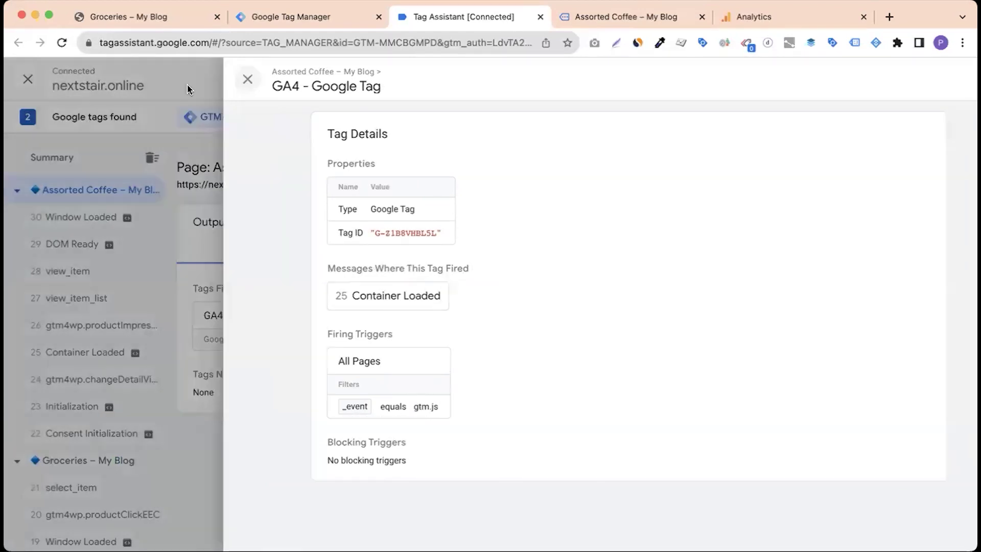
{"action": "left_click", "coordinate": [375, 209]}
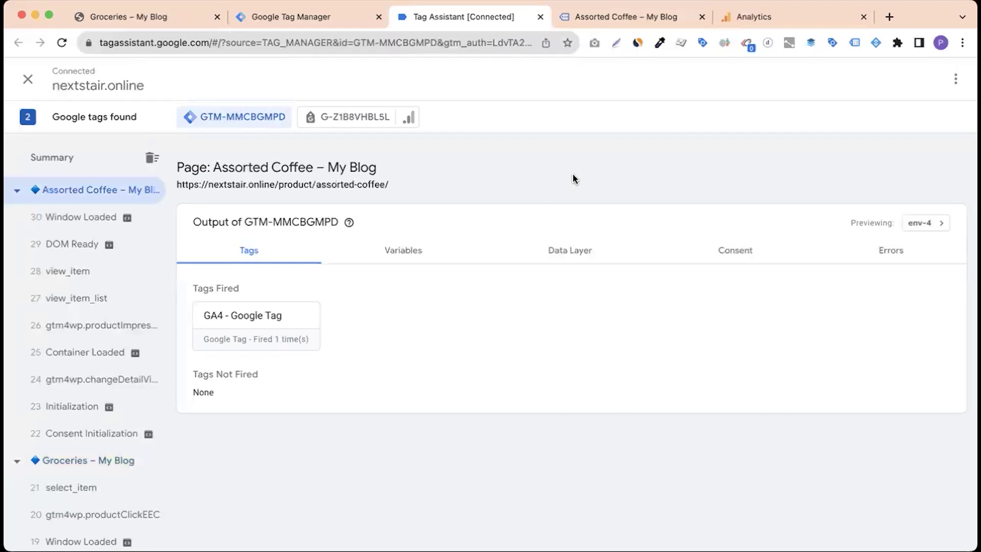
{"action": "left_click", "coordinate": [309, 20]}
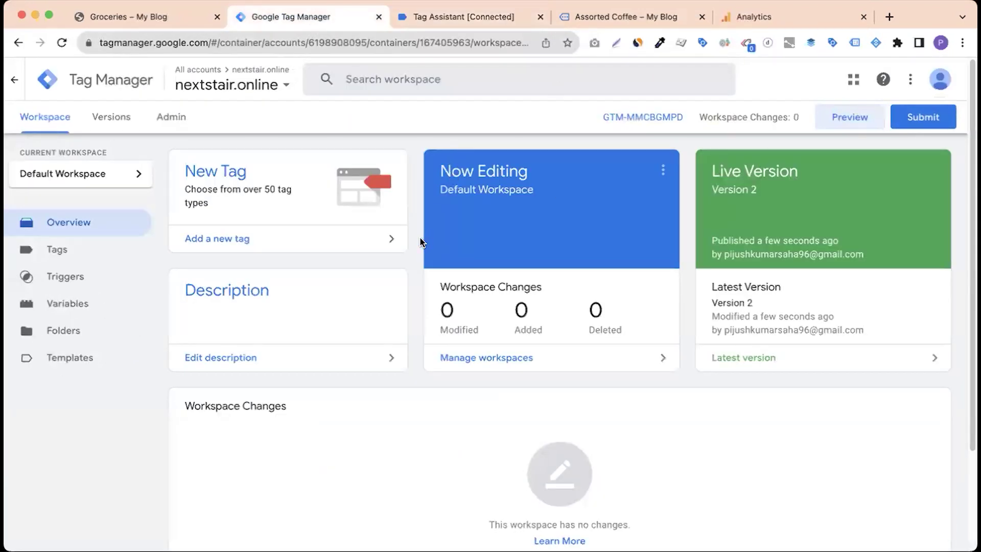
Close the Next Stair web stream details, check the Groceries page URL, and return to Tag Manager
{"action": "left_click", "coordinate": [772, 16]}
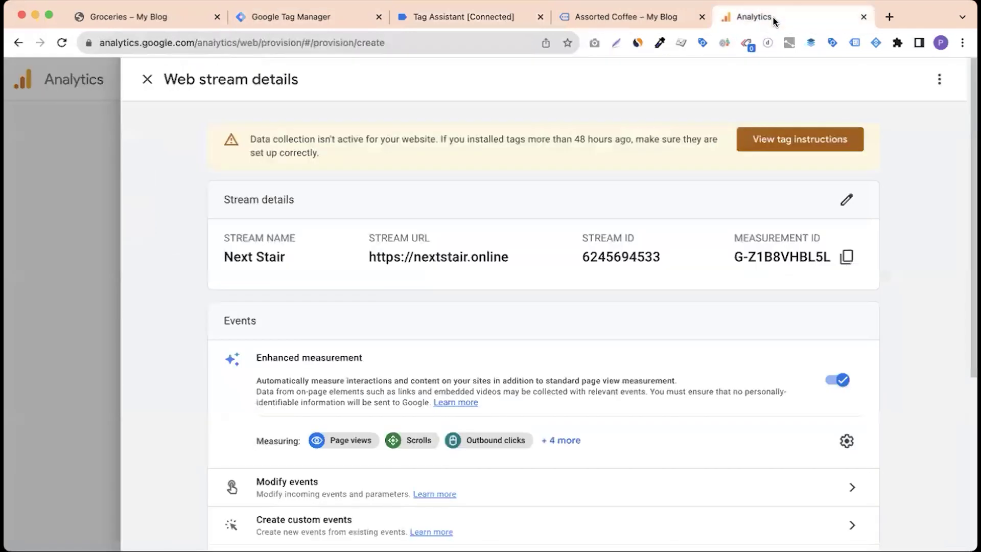
{"action": "left_click", "coordinate": [147, 80]}
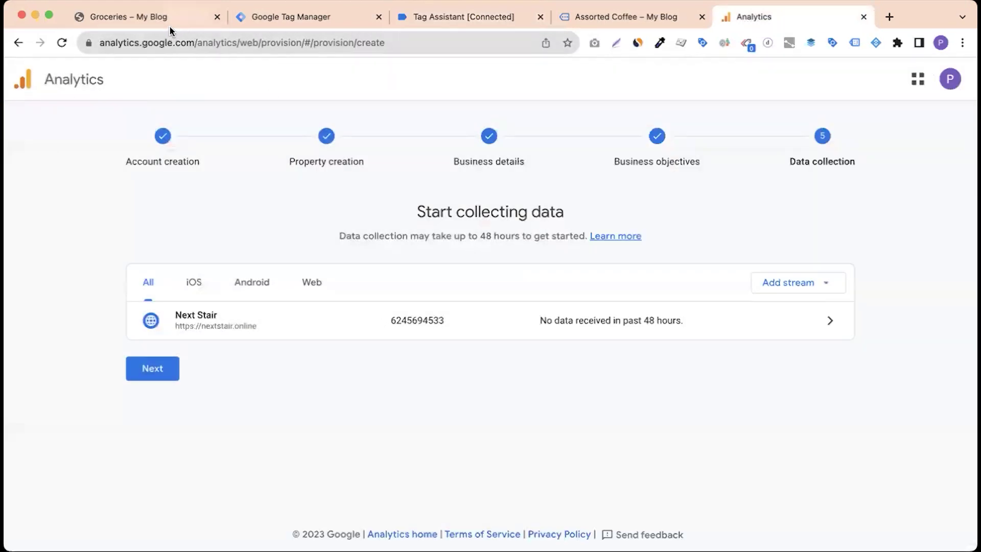
{"action": "left_click", "coordinate": [291, 18]}
{"action": "left_click", "coordinate": [171, 25]}
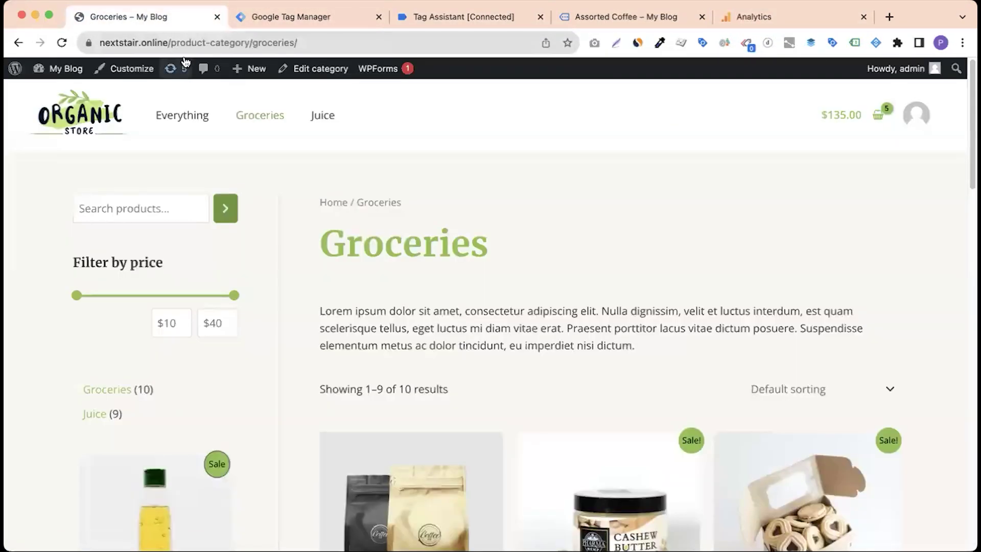
{"action": "left_click_drag", "start_coordinate": [171, 43], "coordinate": [337, 44]}
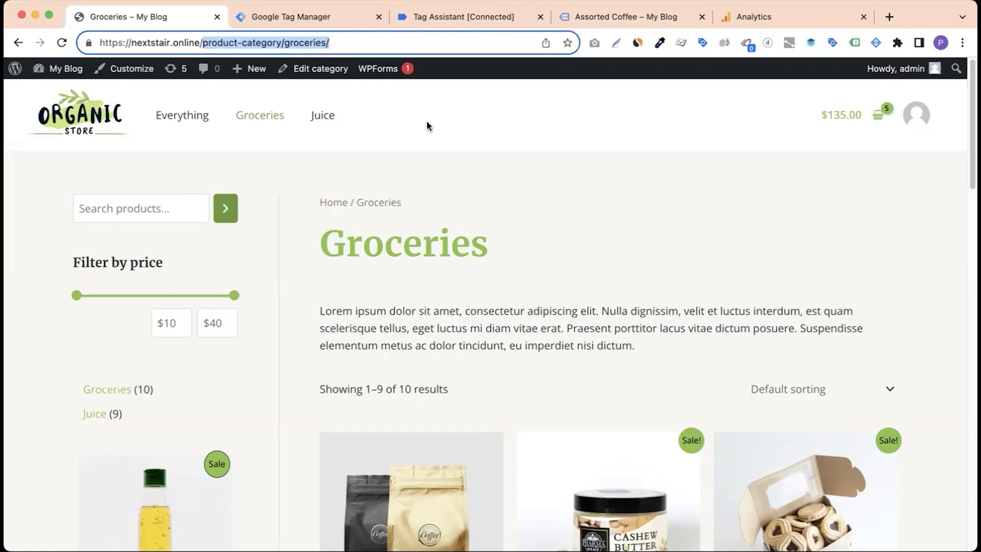
{"action": "left_click", "coordinate": [305, 17]}
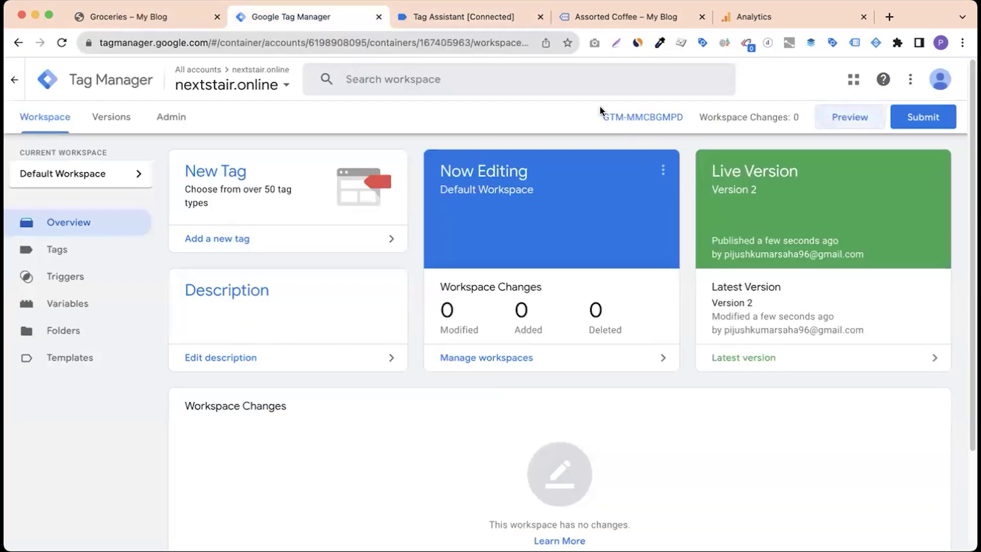
{"action": "left_click", "coordinate": [630, 117]}
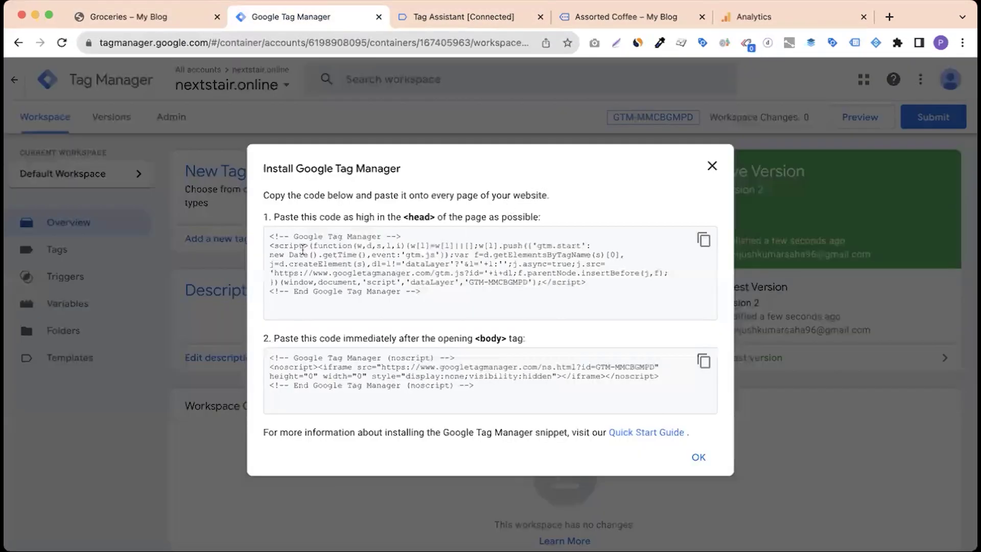
{"action": "left_click_drag", "start_coordinate": [272, 236], "coordinate": [448, 289]}
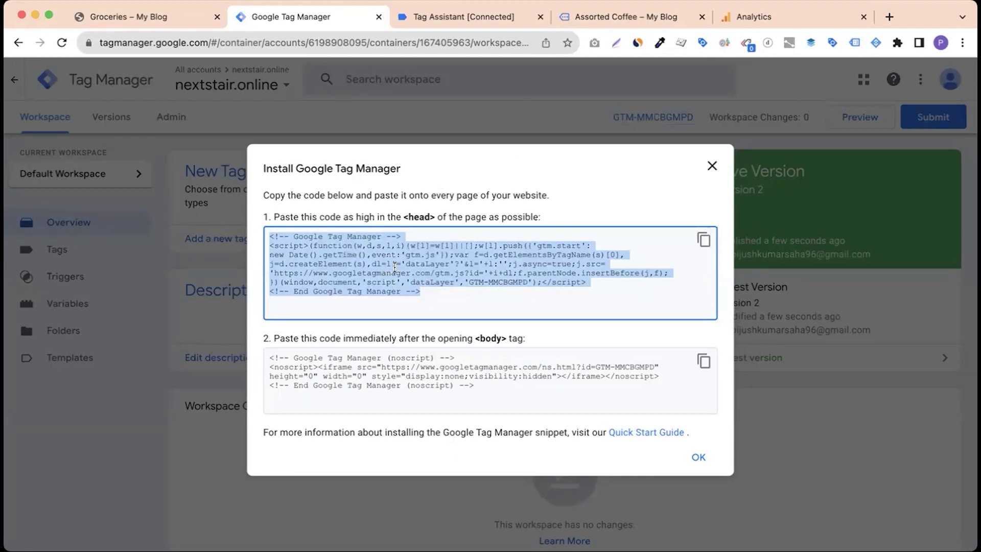
{"action": "left_click", "coordinate": [308, 242]}
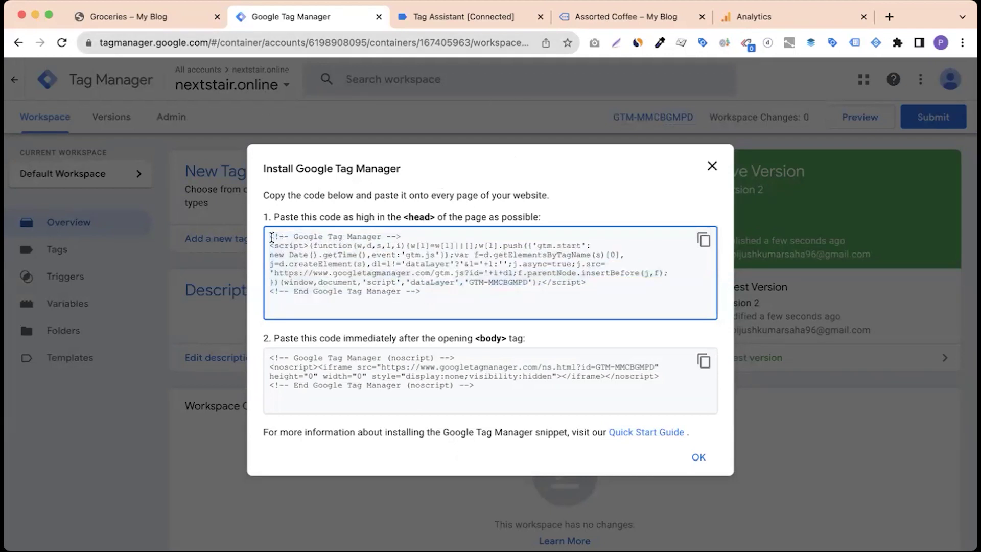
{"action": "left_click_drag", "start_coordinate": [269, 236], "coordinate": [421, 291]}
{"action": "left_click", "coordinate": [415, 219]}
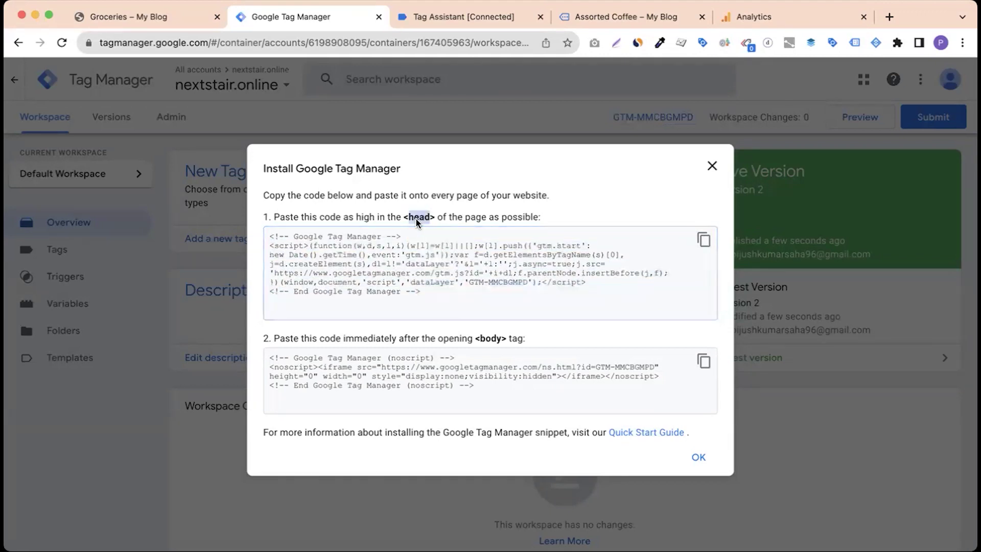
{"action": "double_click", "coordinate": [489, 338]}
{"action": "left_click", "coordinate": [350, 377]}
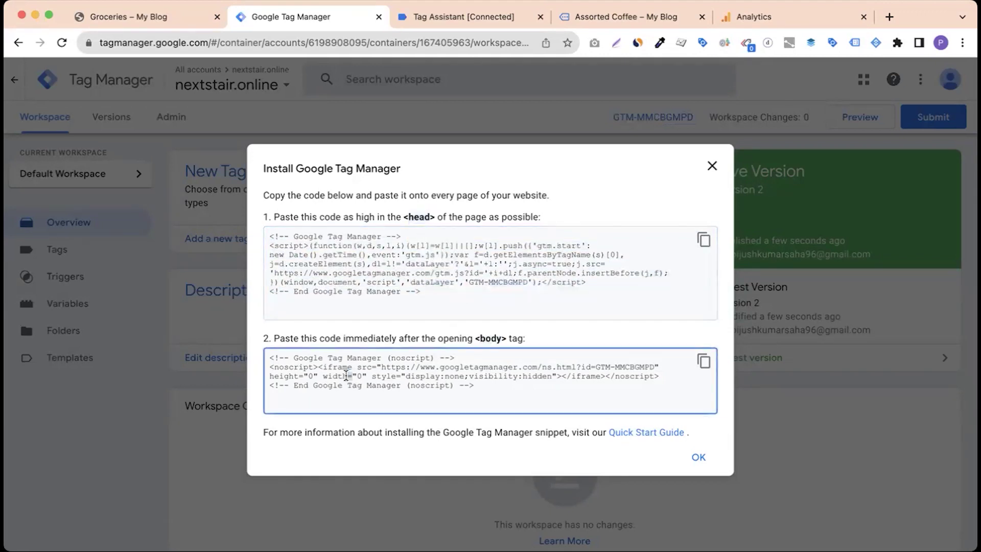
{"action": "left_click", "coordinate": [712, 166]}
{"action": "left_click_drag", "start_coordinate": [601, 119], "coordinate": [684, 123]}
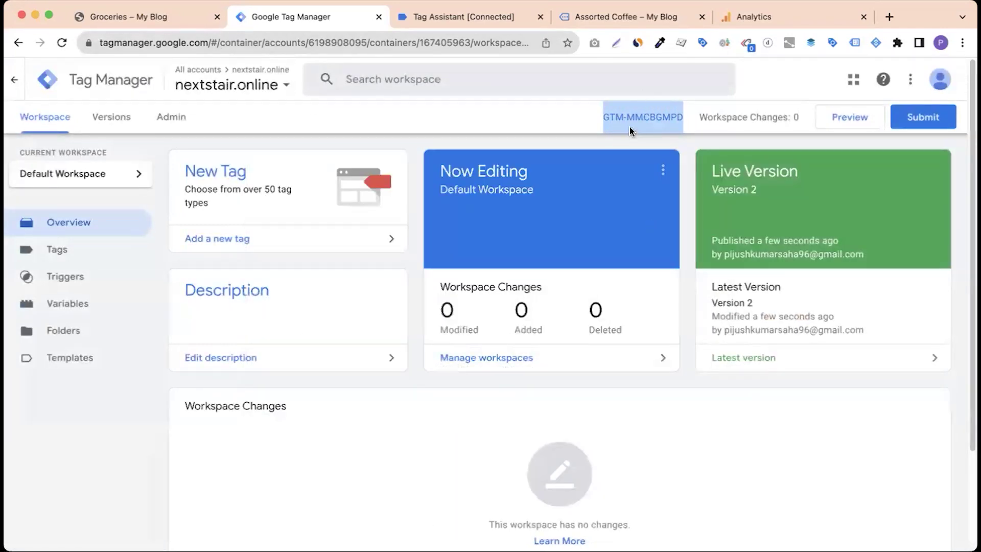
Check the Groceries page and Tag Assistant, then show the GTM-MMCBGMPD install code snippets
{"action": "left_click", "coordinate": [173, 23]}
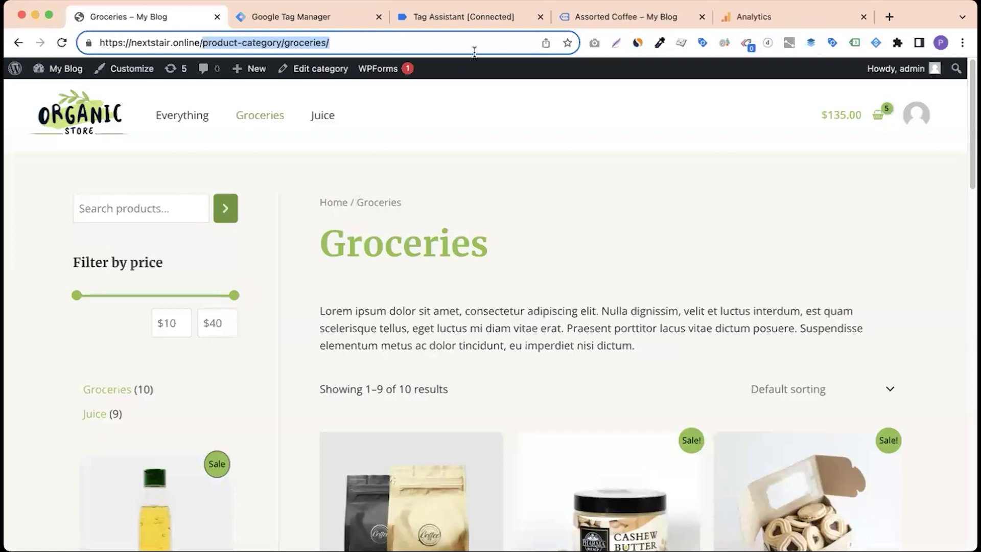
{"action": "left_click", "coordinate": [465, 16]}
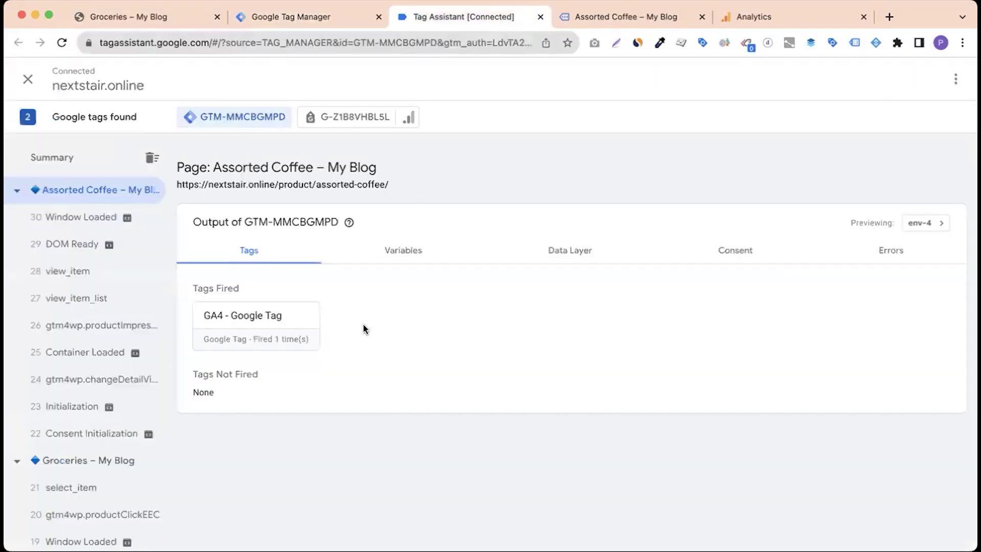
{"action": "left_click", "coordinate": [333, 21]}
{"action": "left_click", "coordinate": [137, 19]}
{"action": "scroll", "coordinate": [399, 310], "scroll_direction": "down", "scroll_amount": 15}
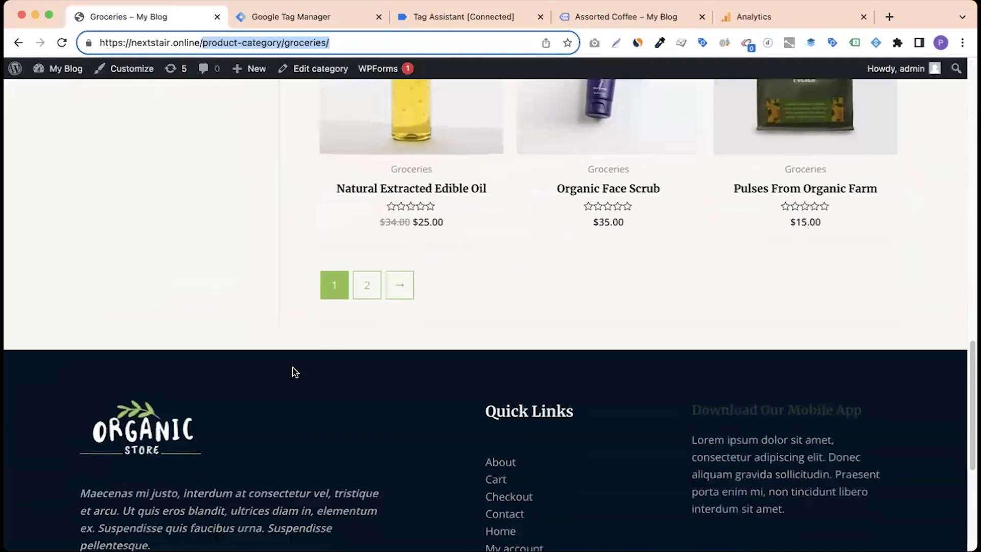
{"action": "scroll", "coordinate": [292, 367], "scroll_direction": "up", "scroll_amount": 15}
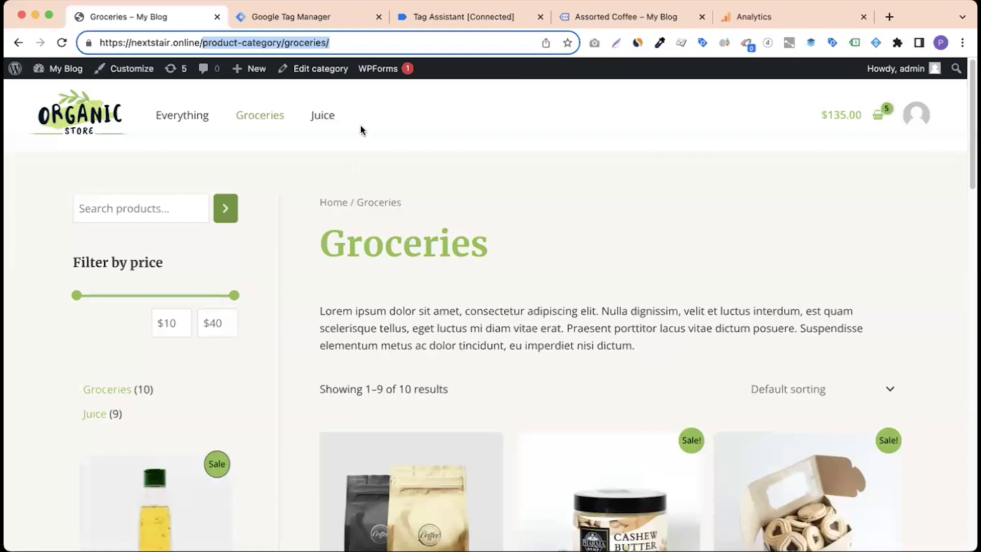
{"action": "left_click", "coordinate": [301, 20]}
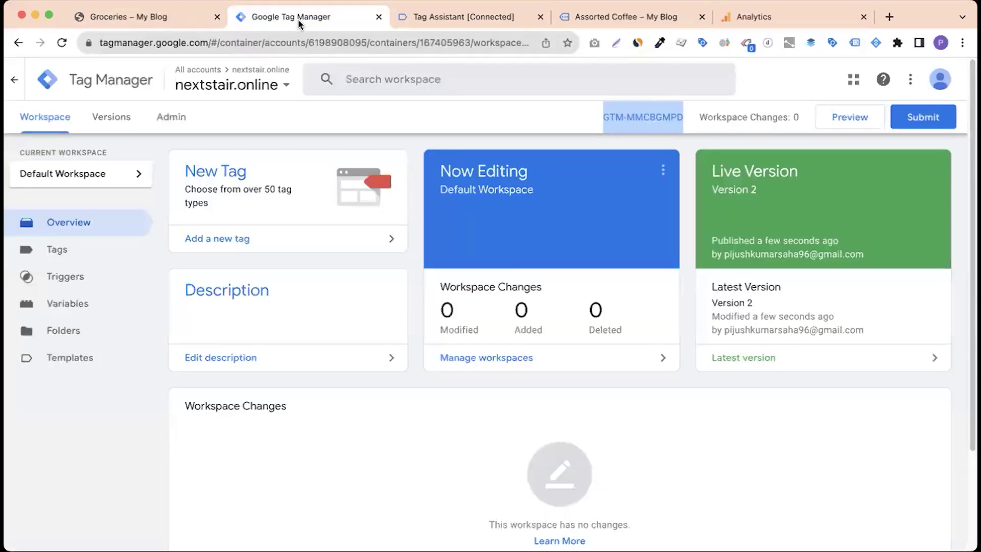
{"action": "left_click", "coordinate": [641, 118]}
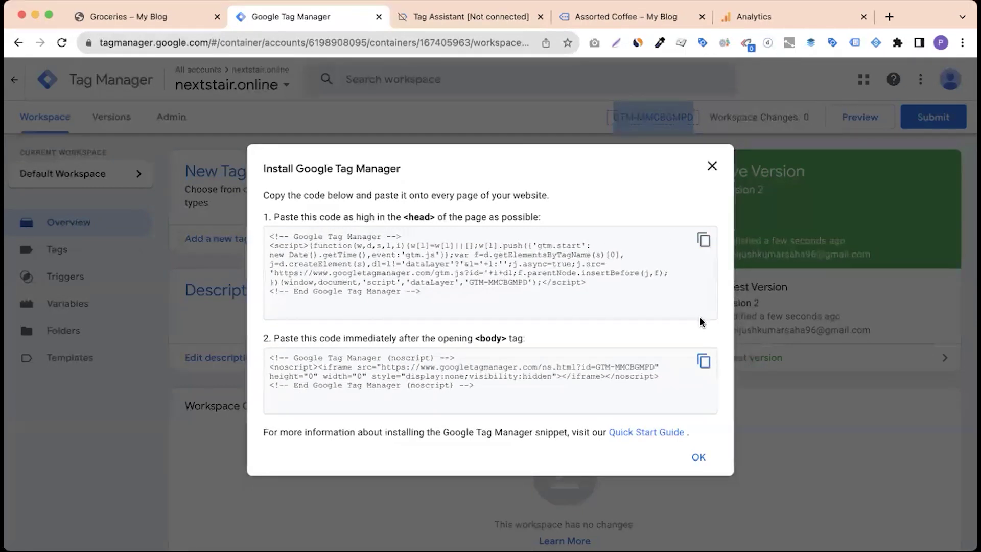
Close the install code, review the workspace Tags list, and return to the Tag Assistant summary
{"action": "left_click", "coordinate": [711, 166]}
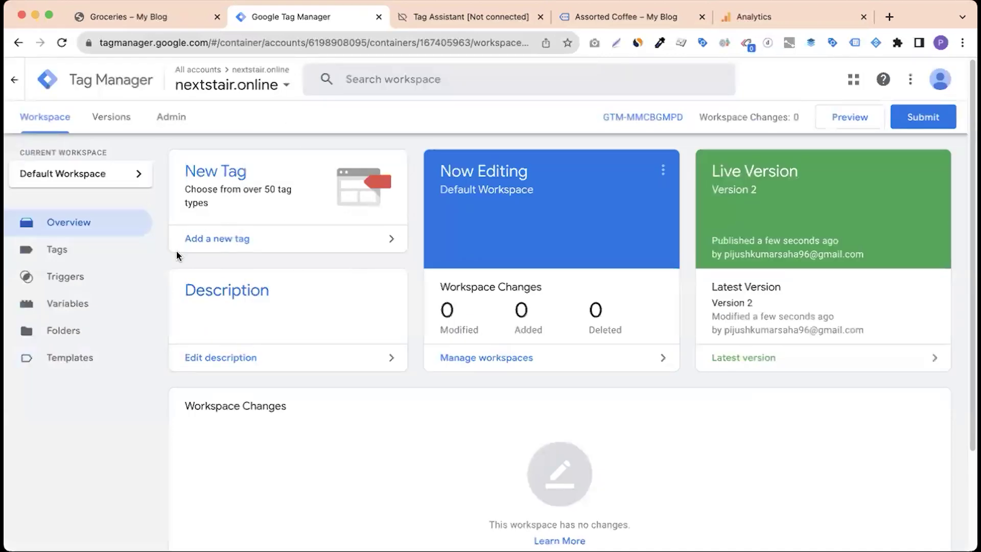
{"action": "left_click", "coordinate": [71, 255]}
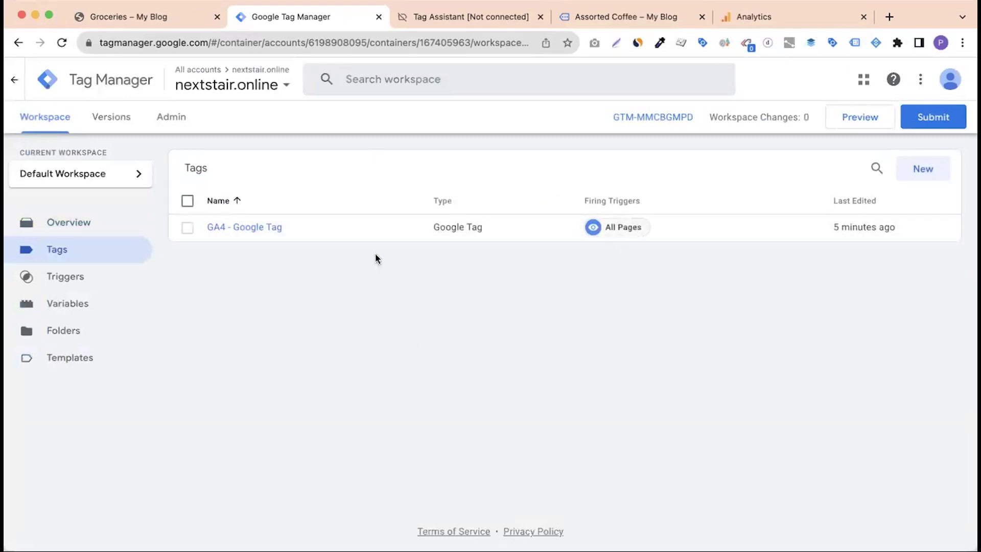
{"action": "left_click", "coordinate": [475, 22]}
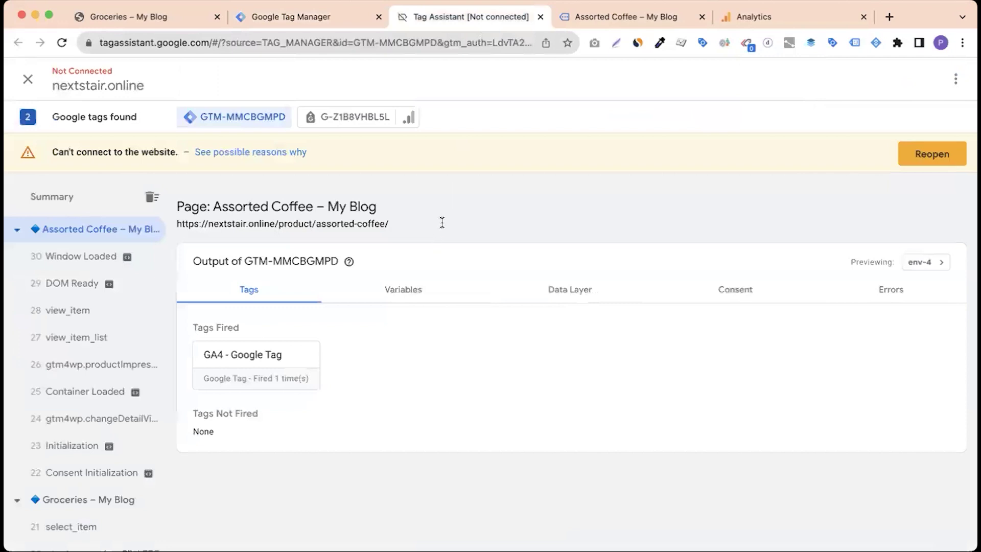